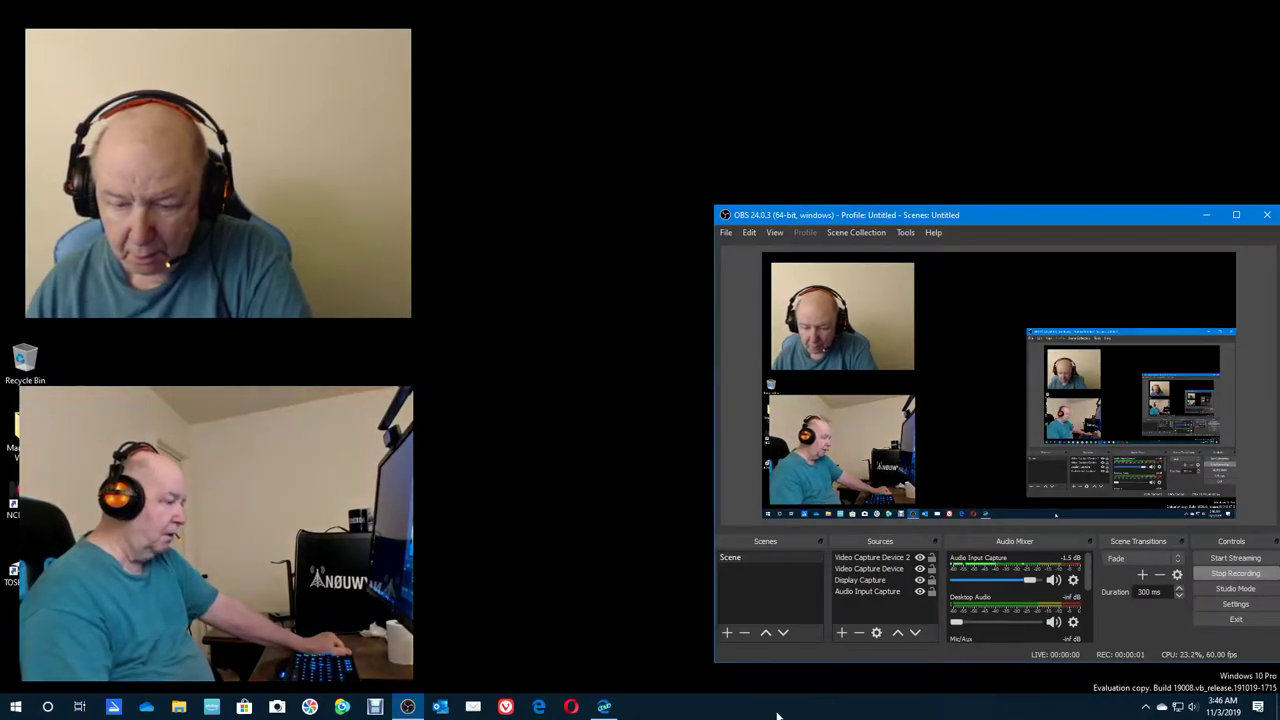
Minimize OBS Studio to reveal the showmeblog groups.io page in Edge
click(605, 708)
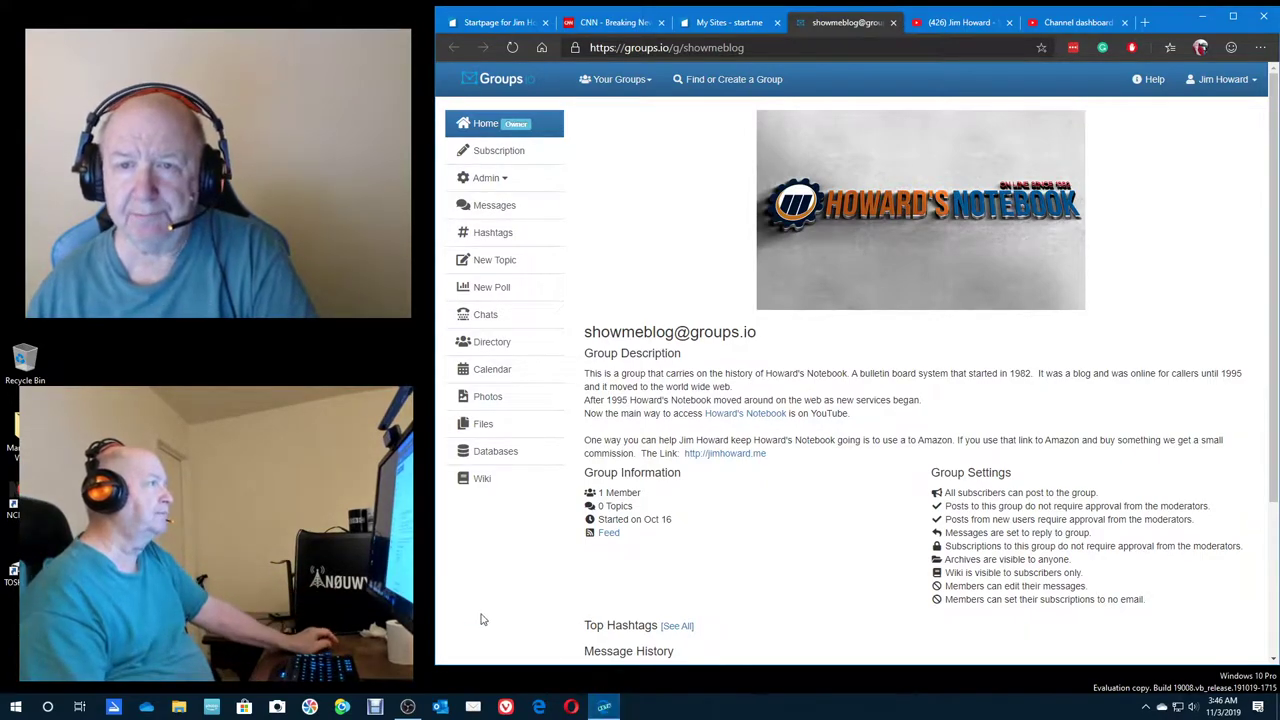
Step through the Startpage, CNN, My Sites, groups.io and YouTube Studio tabs, ending on the YouTube channel
click(512, 27)
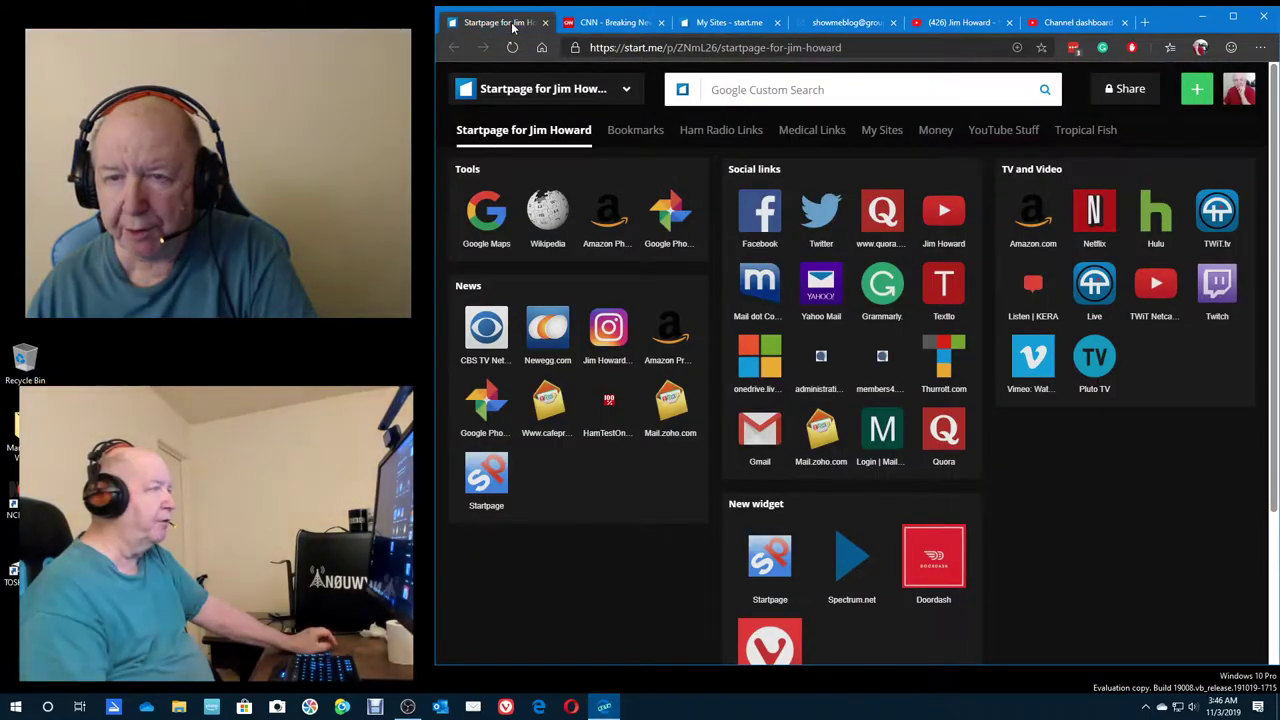
click(607, 22)
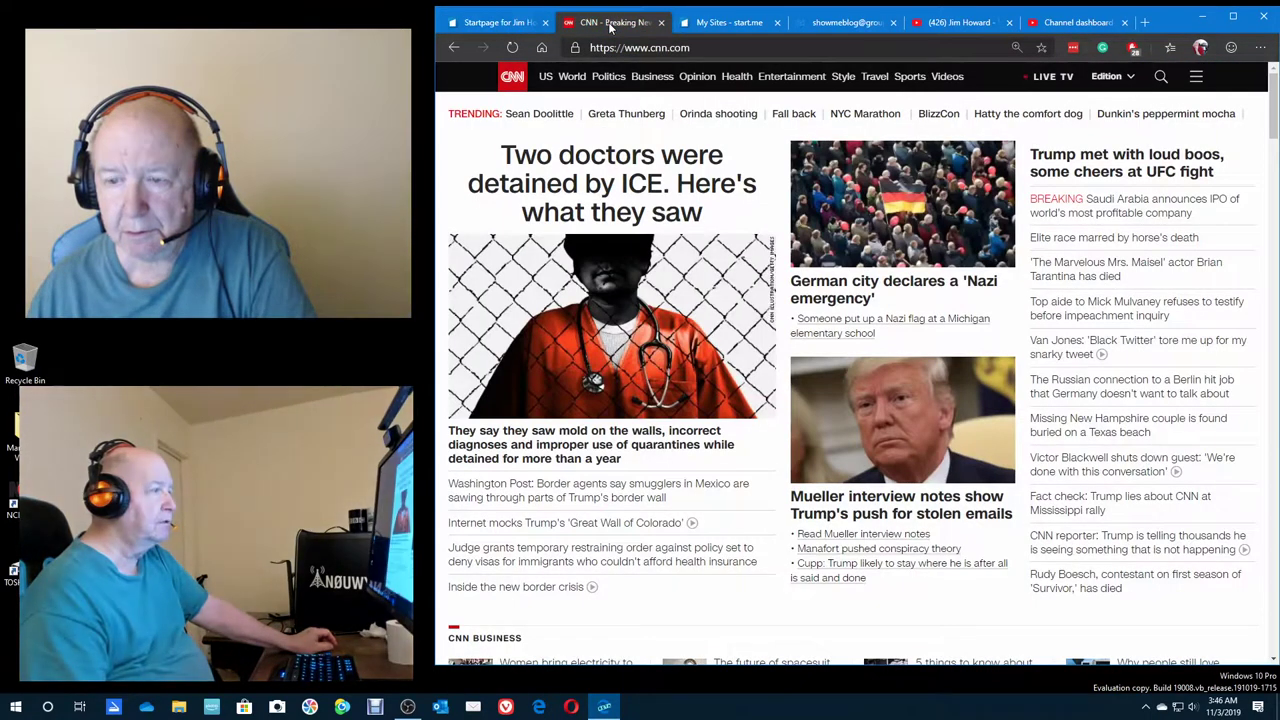
click(727, 22)
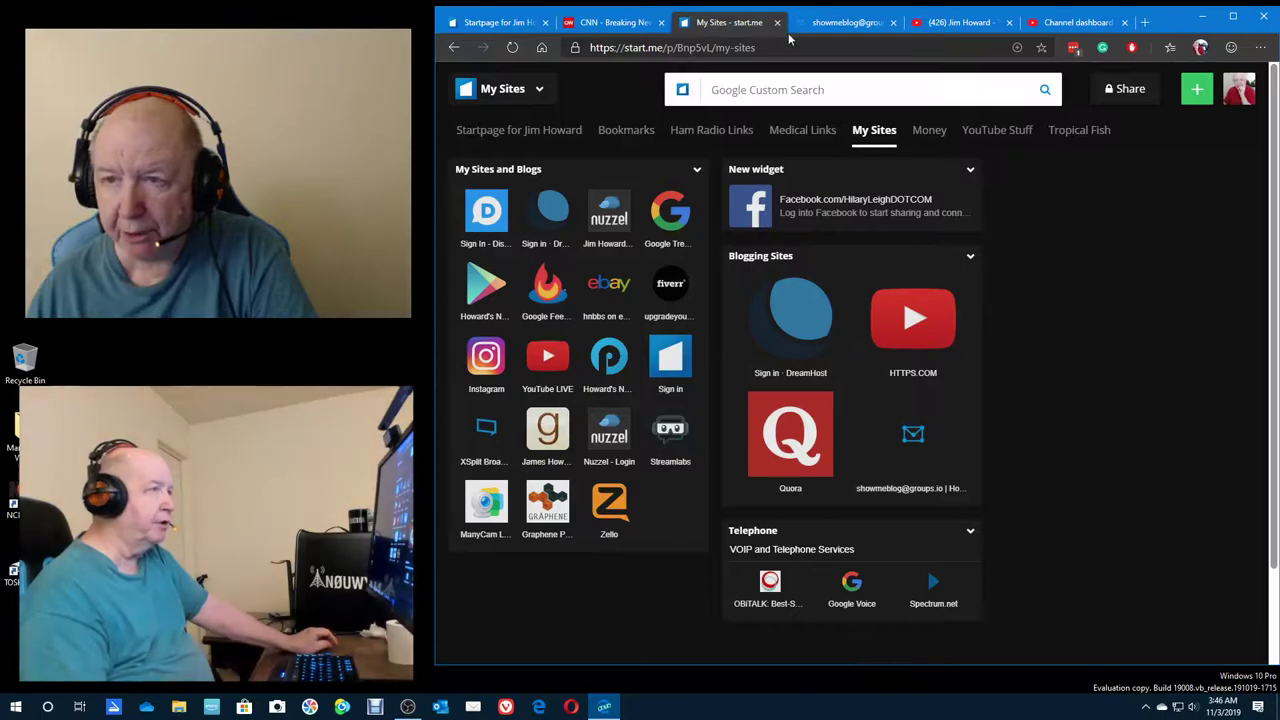
click(836, 22)
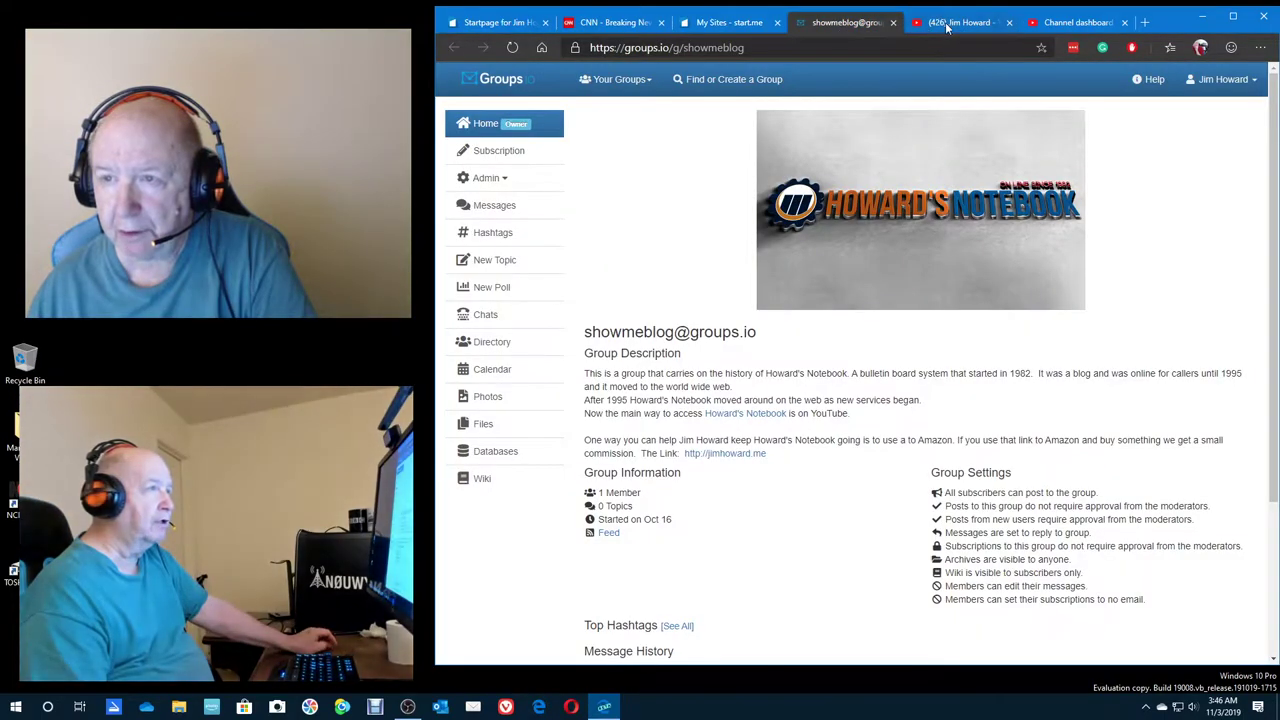
click(946, 28)
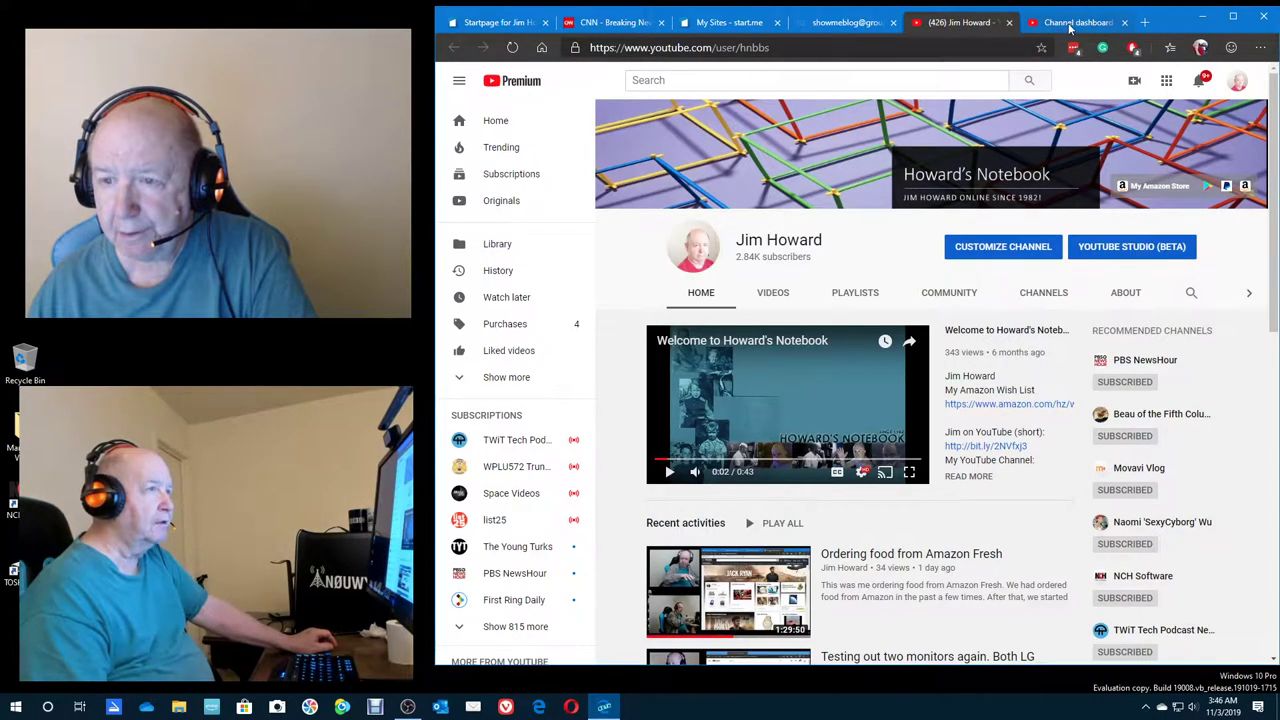
click(1071, 22)
click(972, 28)
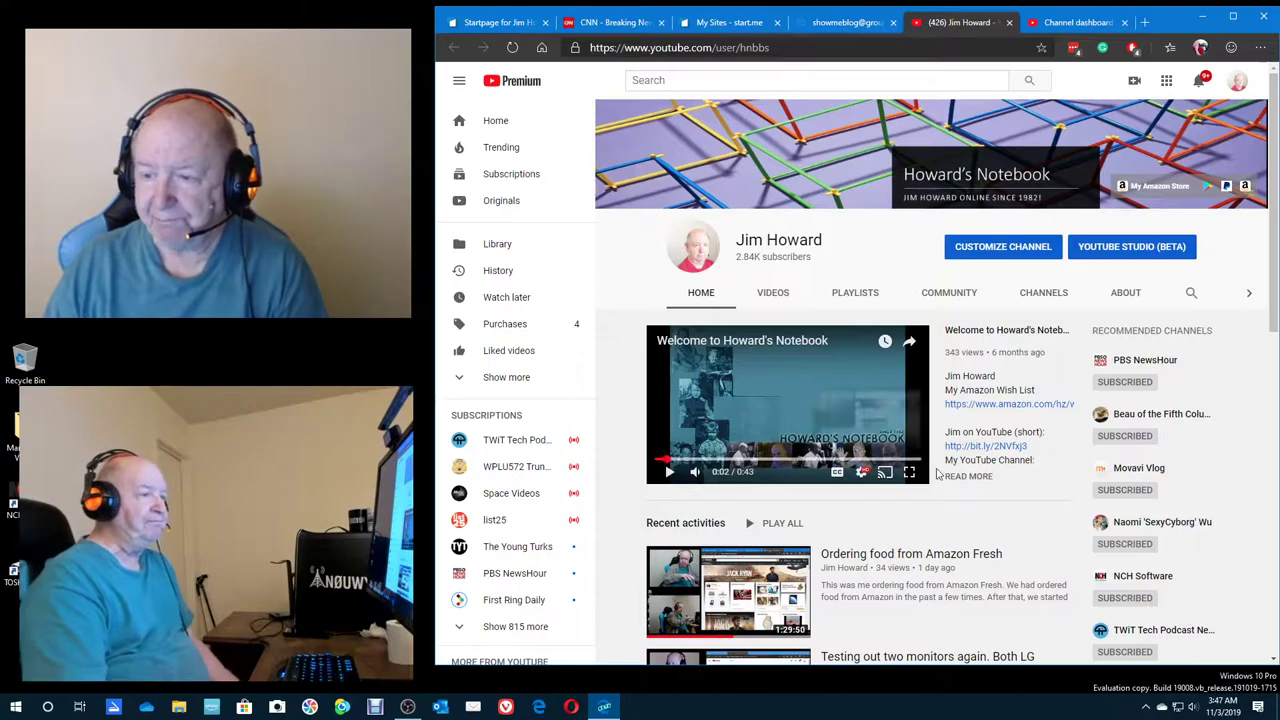
scroll(981, 520, down, 2)
scroll(981, 520, down, 2)
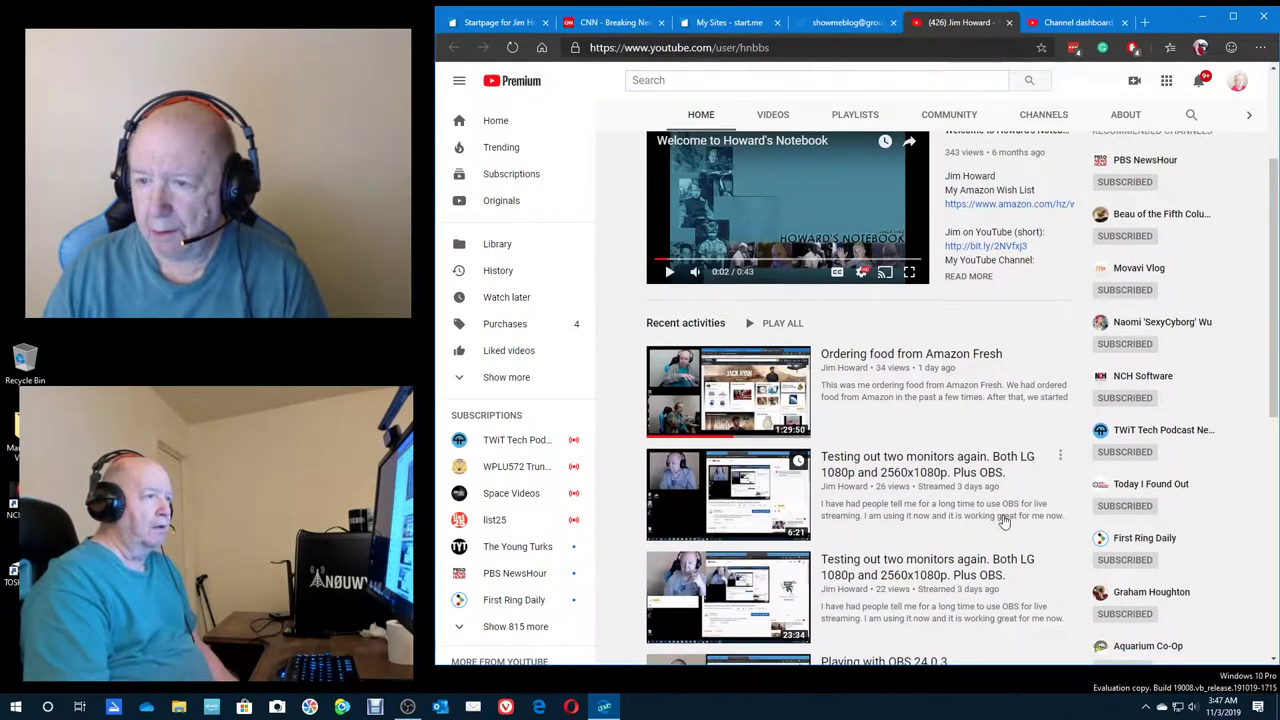
scroll(1004, 520, down, 1)
scroll(1004, 520, down, 1)
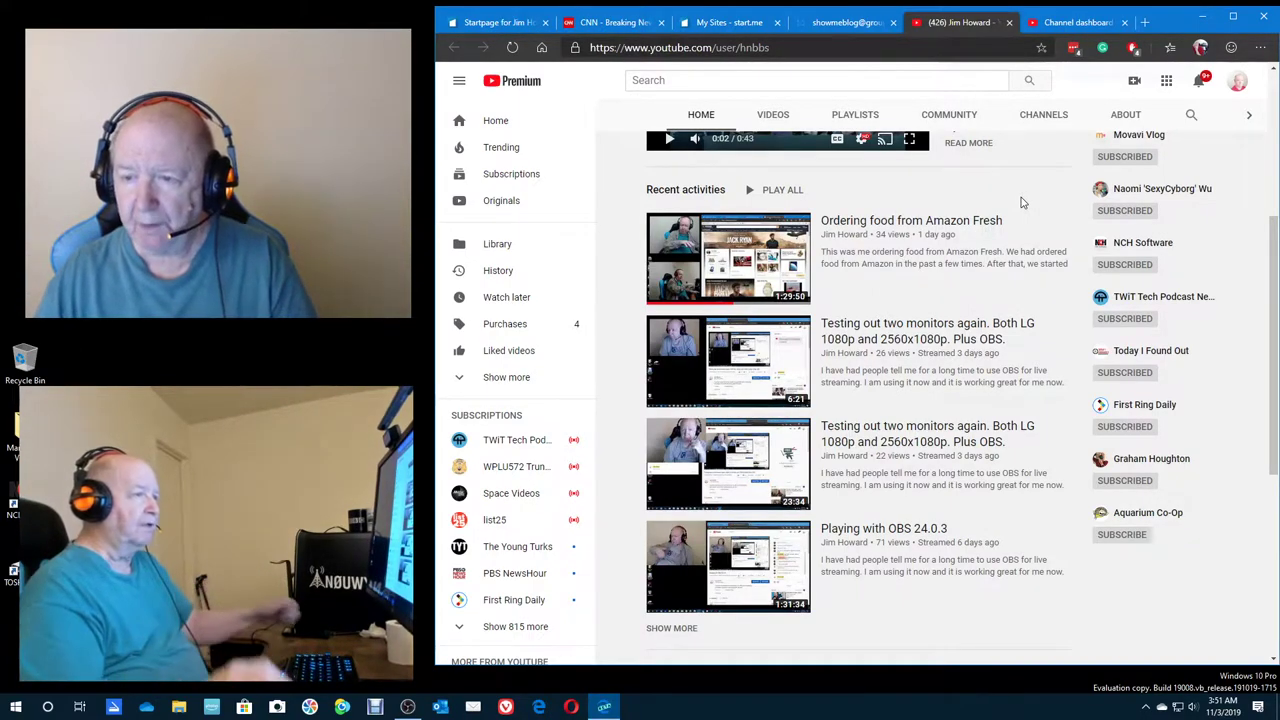
mouse_move(858, 390)
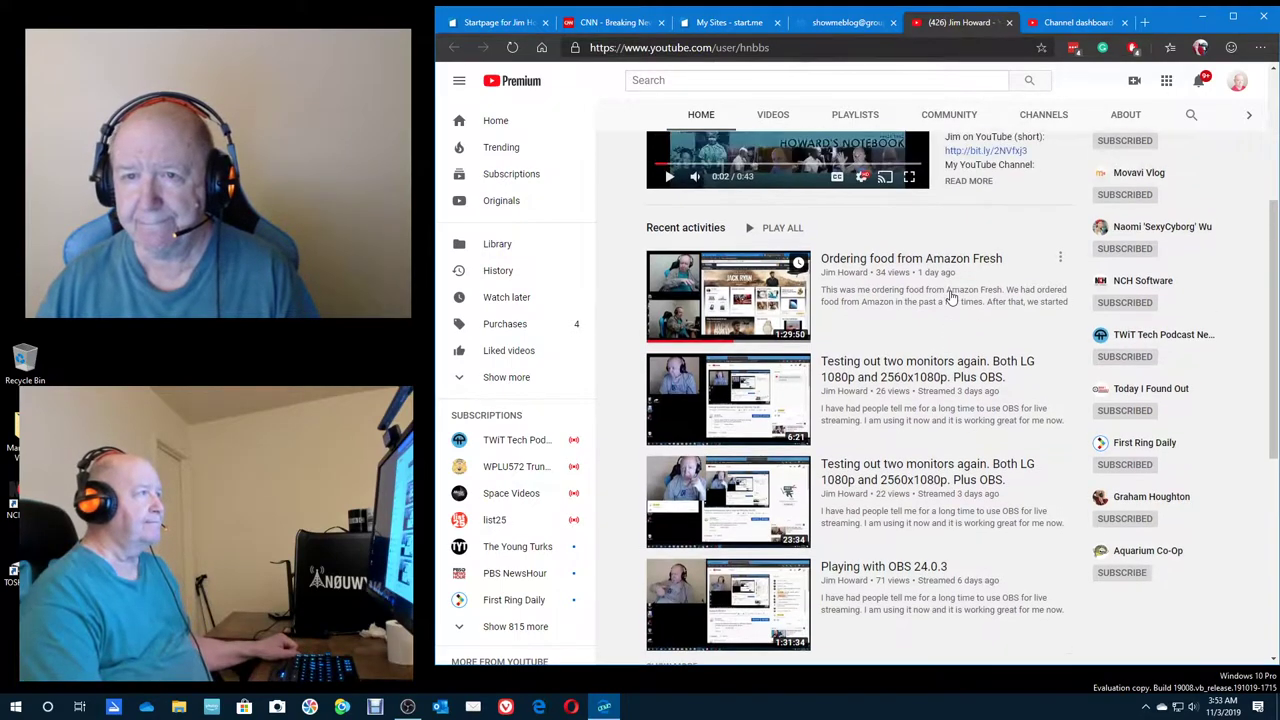
scroll(968, 273, up, 5)
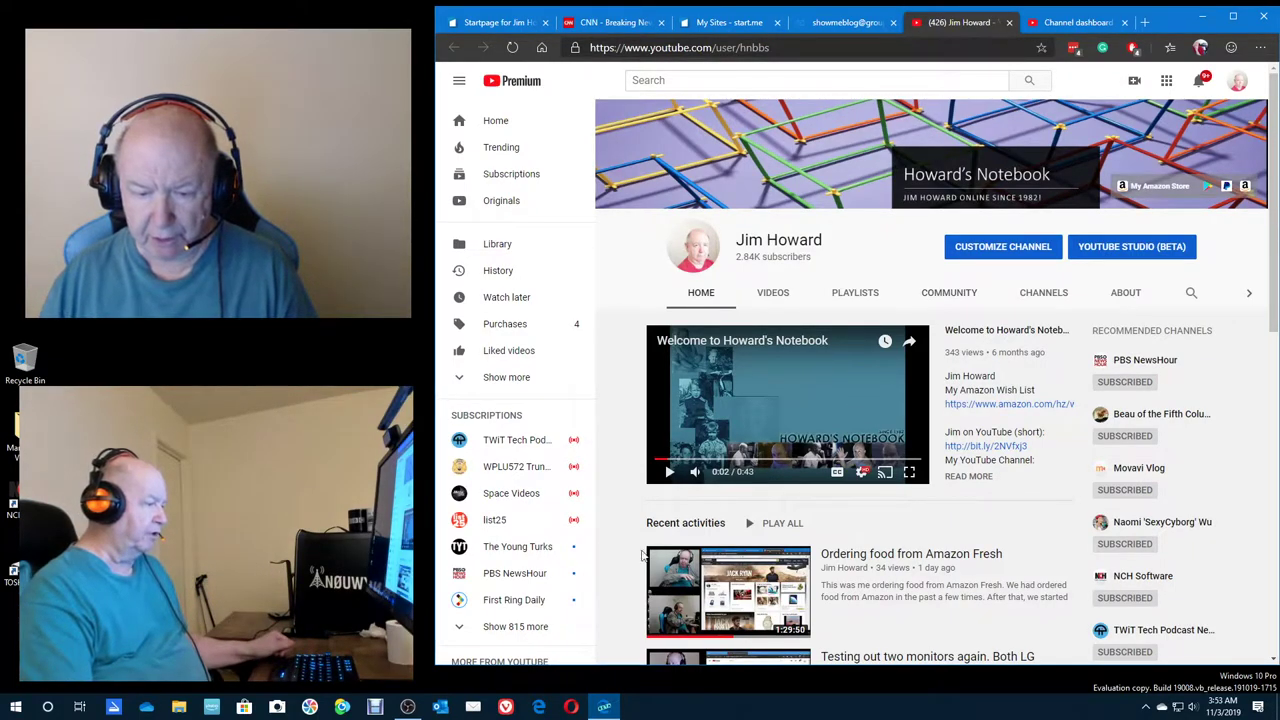
click(1207, 22)
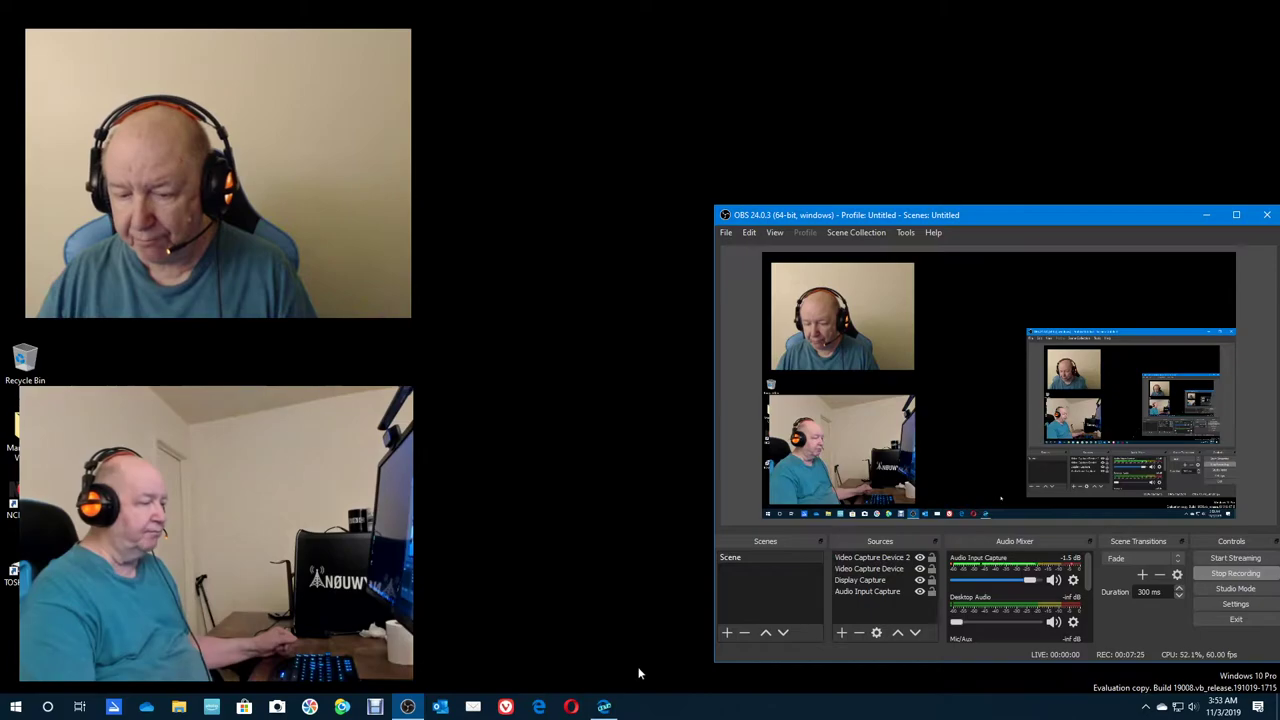
click(604, 707)
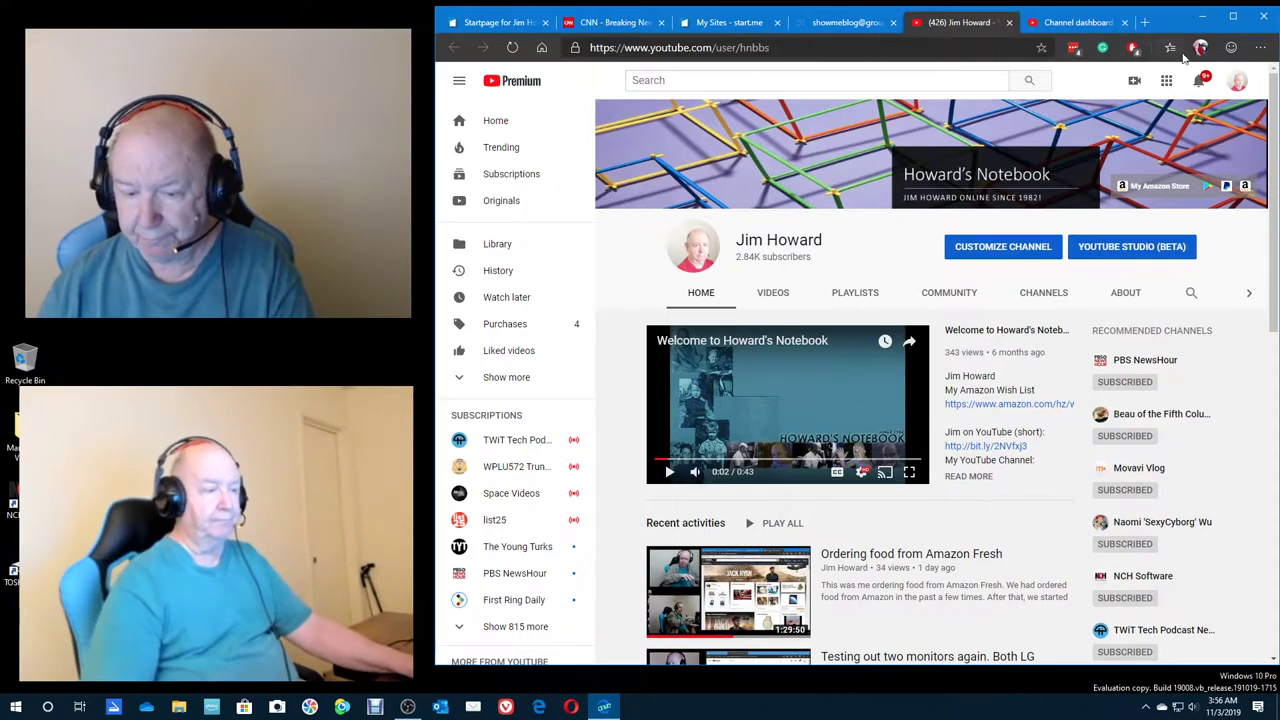
Restore OBS Studio from the taskbar over the Jim Howard YouTube channel page
click(405, 707)
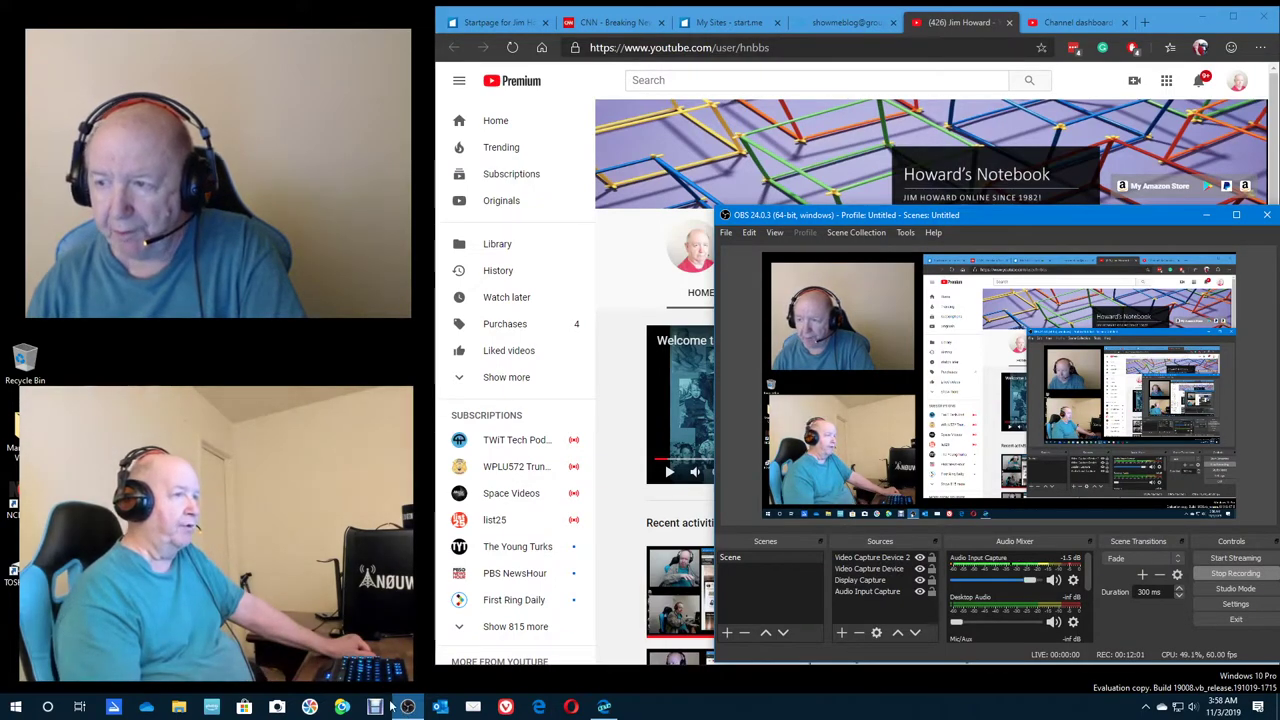
Hide OBS Studio so the Jim Howard YouTube channel page shows in Edge
click(1206, 216)
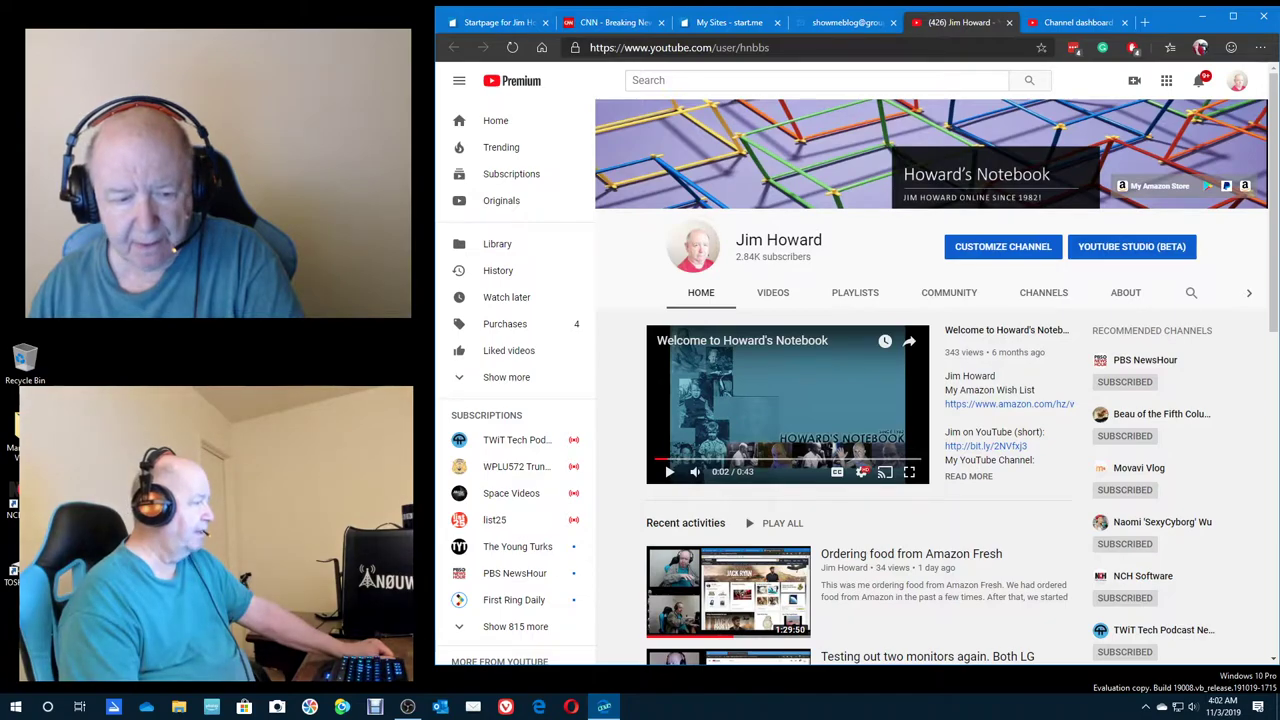
Launch Photos from the Start menu to show the November and October 2019 photos
click(17, 710)
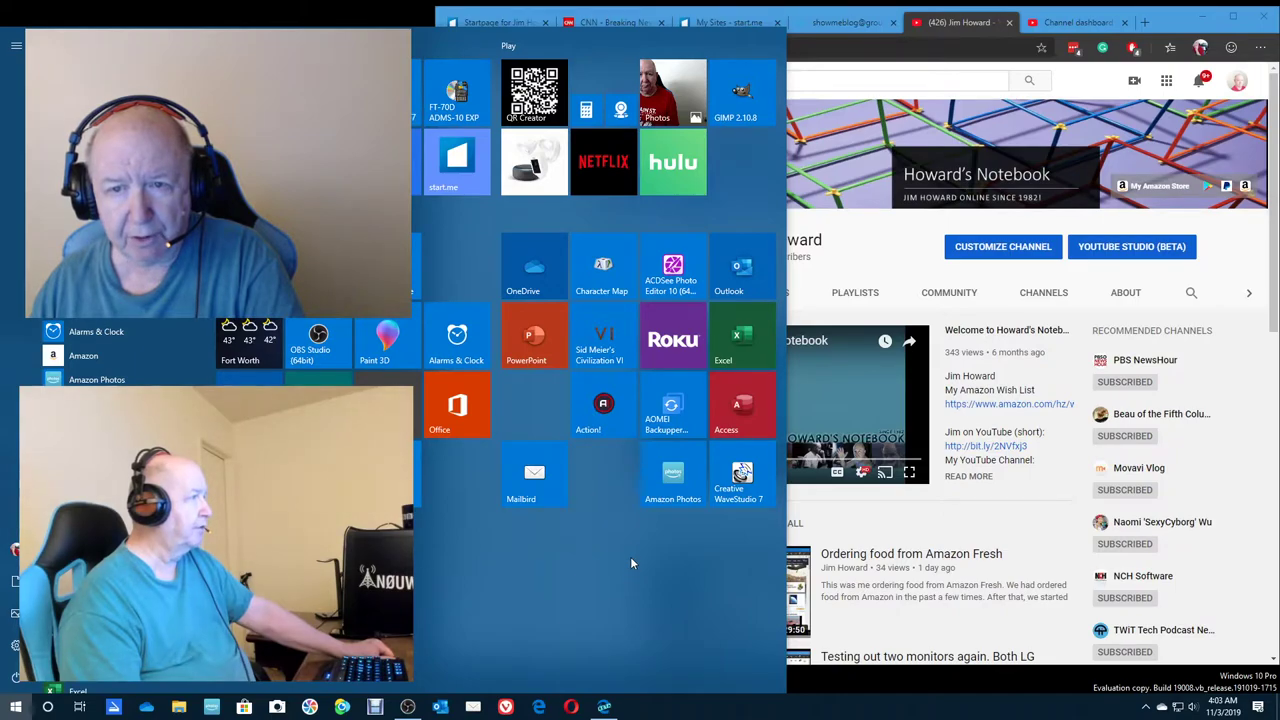
click(657, 96)
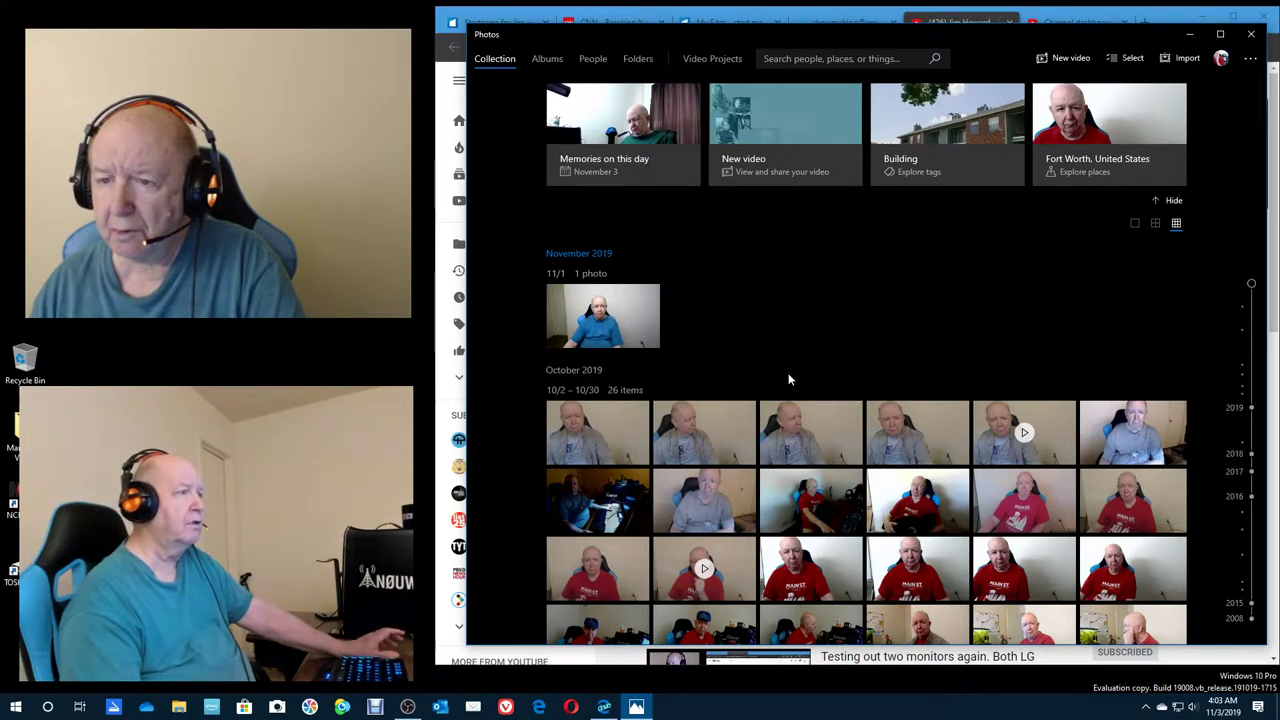
scroll(788, 378, down, 2)
scroll(788, 378, down, 3)
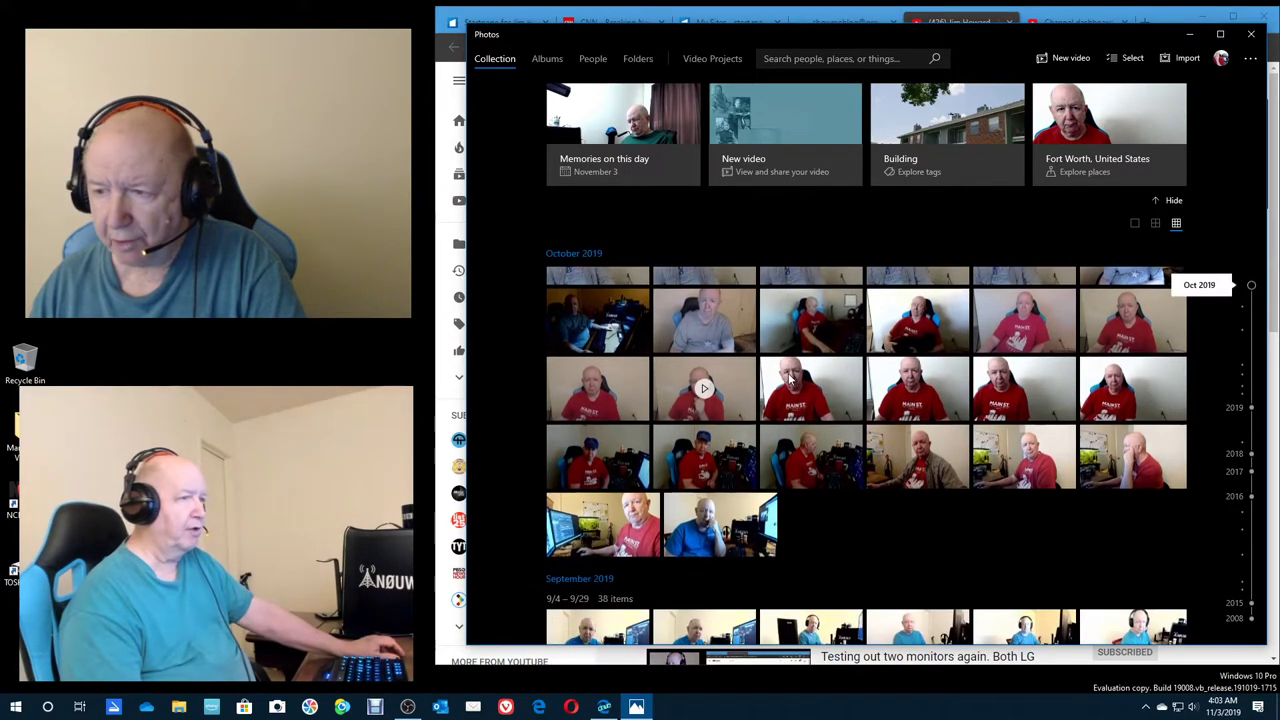
scroll(788, 378, down, 2)
scroll(788, 378, down, 3)
scroll(788, 378, down, 2)
scroll(788, 378, down, 3)
scroll(788, 378, down, 3)
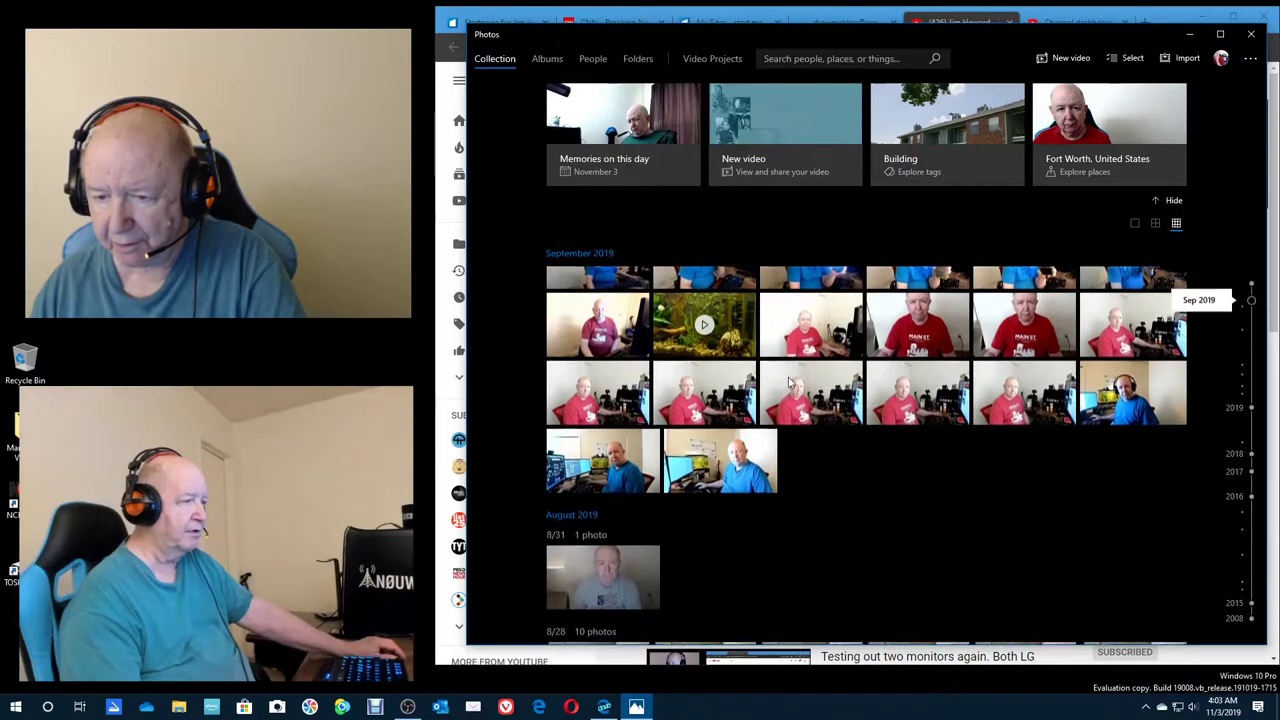
scroll(788, 378, down, 3)
scroll(788, 378, down, 3)
scroll(788, 378, down, 3)
scroll(788, 378, down, 2)
scroll(788, 378, down, 3)
scroll(788, 378, down, 3)
scroll(788, 378, down, 3)
scroll(788, 378, down, 2)
scroll(788, 378, down, 3)
scroll(788, 378, down, 3)
scroll(788, 378, down, 3)
scroll(788, 378, down, 2)
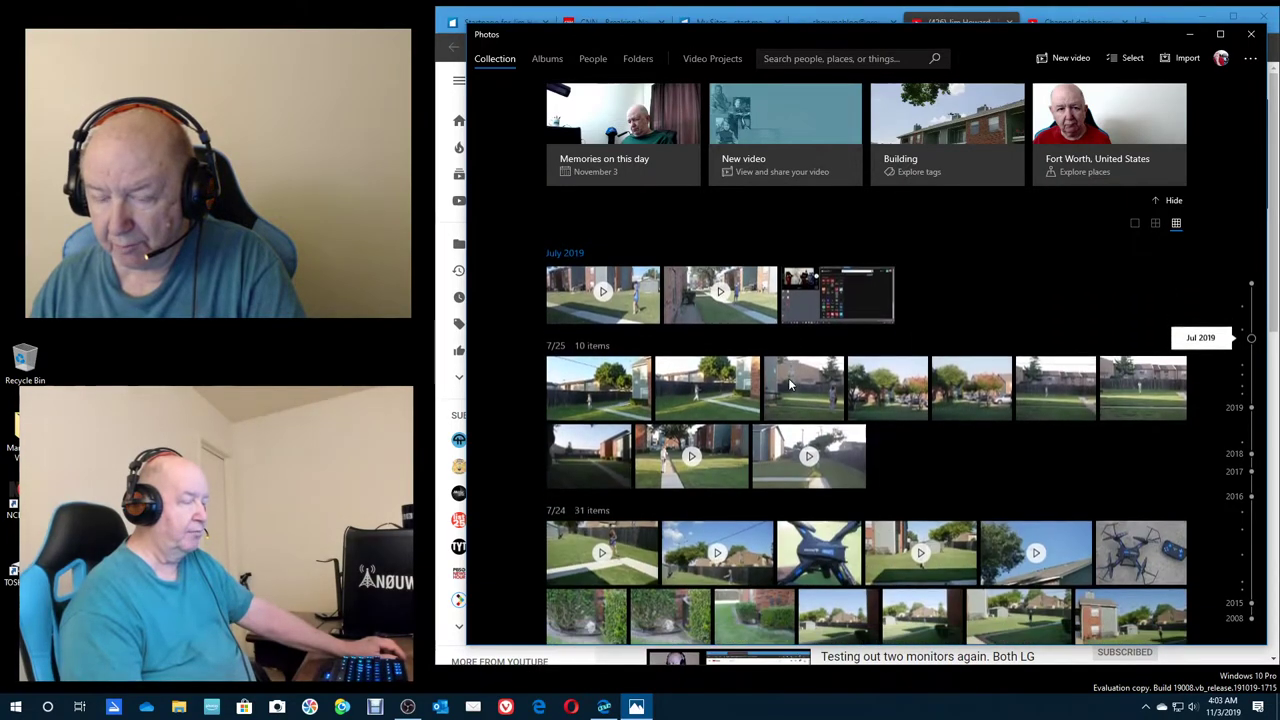
scroll(788, 382, down, 3)
scroll(788, 382, down, 3)
scroll(788, 382, down, 3)
scroll(788, 382, down, 3)
scroll(788, 382, down, 3)
scroll(788, 382, down, 3)
scroll(788, 382, down, 3)
scroll(788, 382, down, 2)
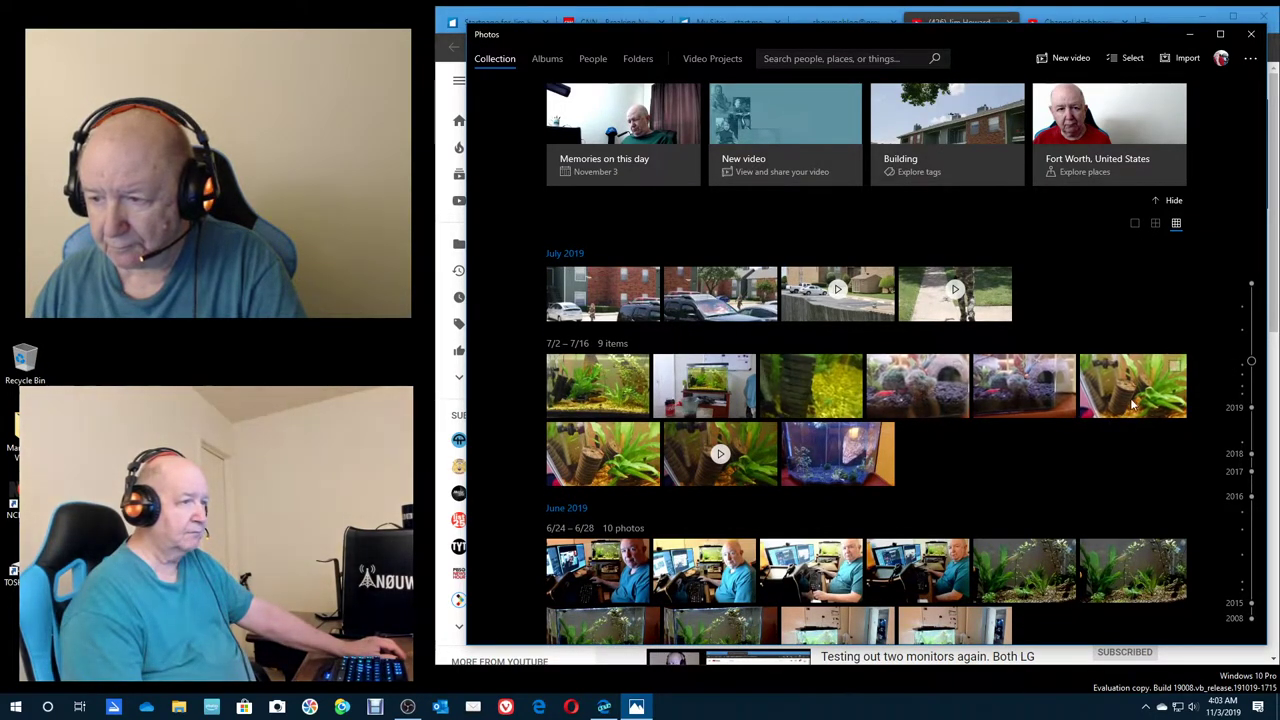
scroll(1108, 411, down, 3)
scroll(1108, 411, down, 3)
scroll(1108, 411, down, 3)
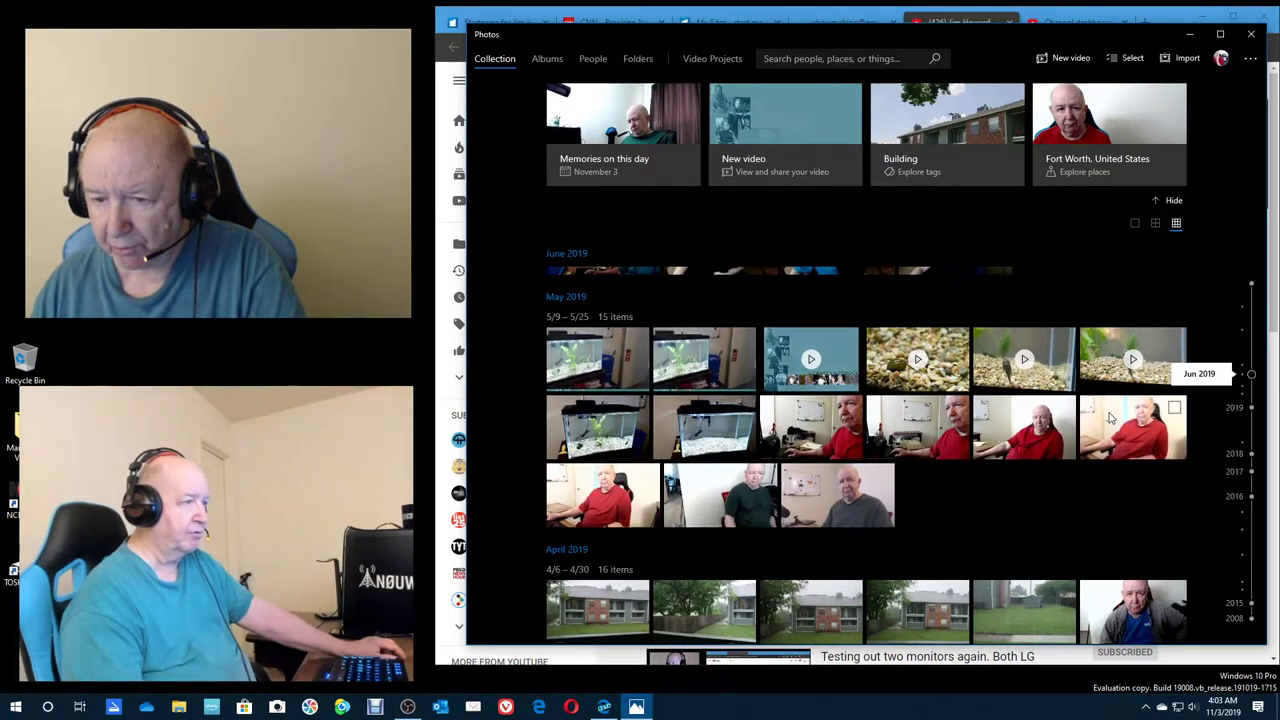
scroll(1110, 417, down, 3)
scroll(1110, 417, down, 3)
scroll(1110, 417, down, 3)
scroll(1110, 417, down, 3)
scroll(1108, 420, down, 3)
scroll(1108, 420, down, 3)
scroll(1108, 420, down, 3)
scroll(1108, 420, down, 3)
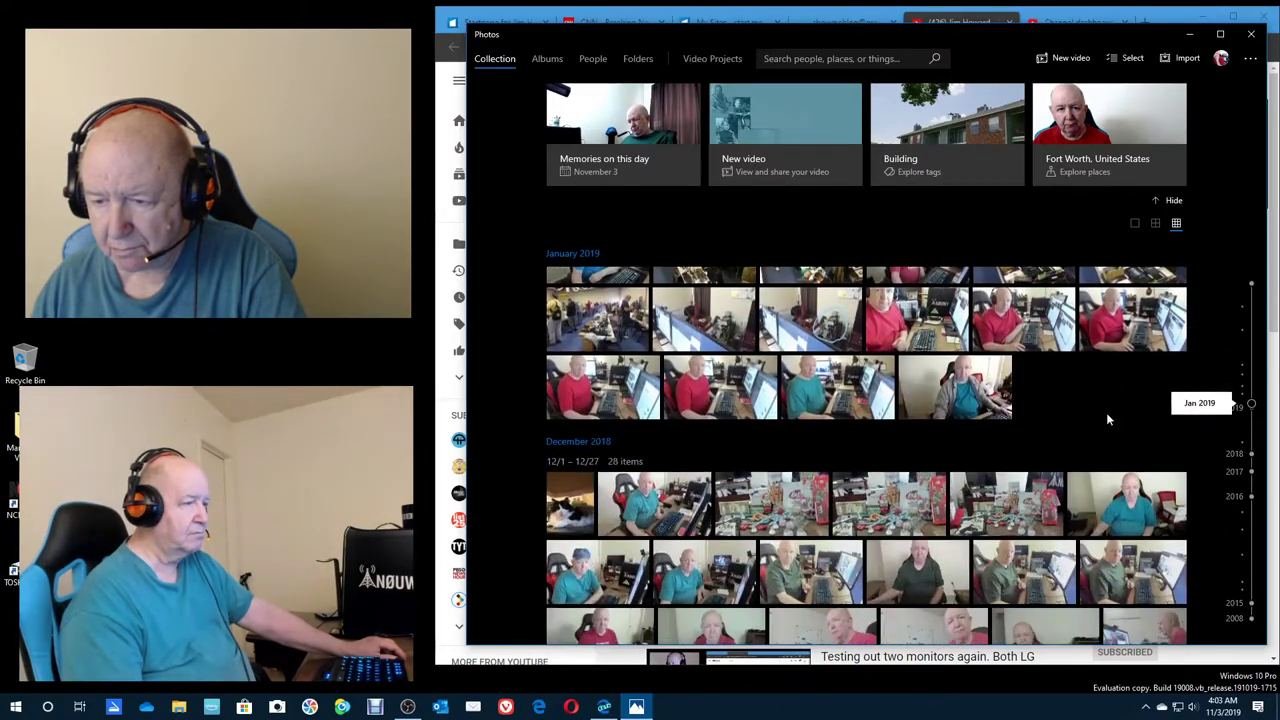
scroll(1108, 418, down, 3)
scroll(1108, 418, down, 3)
scroll(1108, 418, down, 3)
scroll(1108, 418, down, 2)
scroll(1108, 420, down, 3)
scroll(1108, 420, down, 3)
scroll(1108, 420, down, 3)
scroll(1108, 418, up, 3)
scroll(1106, 412, down, 3)
scroll(1106, 412, down, 3)
scroll(1106, 412, down, 3)
scroll(1108, 418, down, 3)
scroll(1108, 418, down, 3)
scroll(1108, 418, down, 3)
scroll(1108, 418, down, 3)
scroll(1106, 412, down, 2)
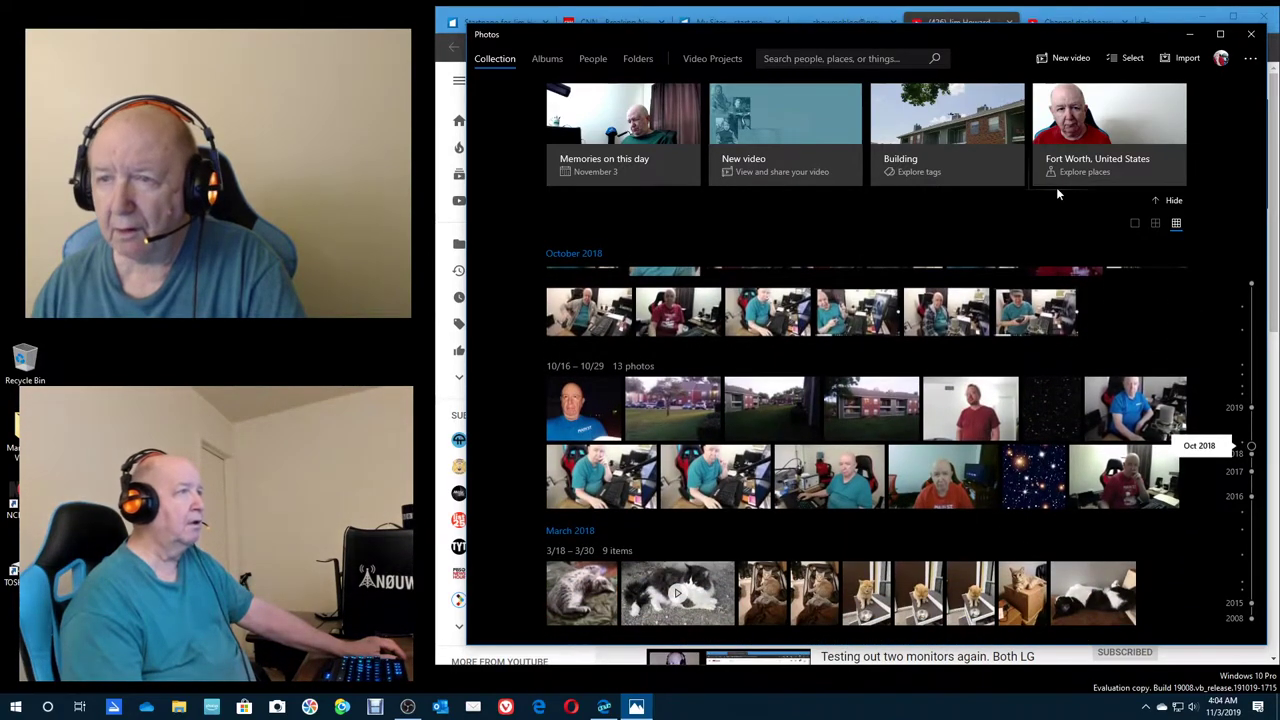
Close Photos and bring up the Start menu's pinned app tiles
click(1255, 38)
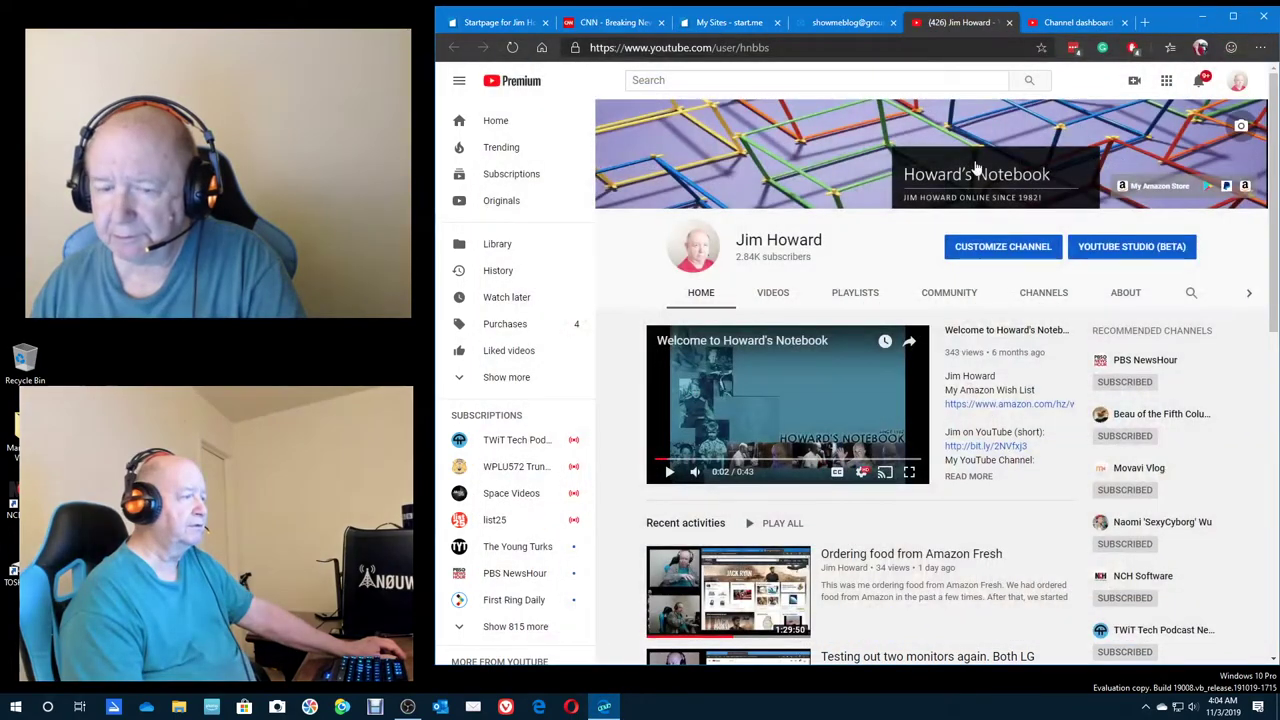
click(16, 708)
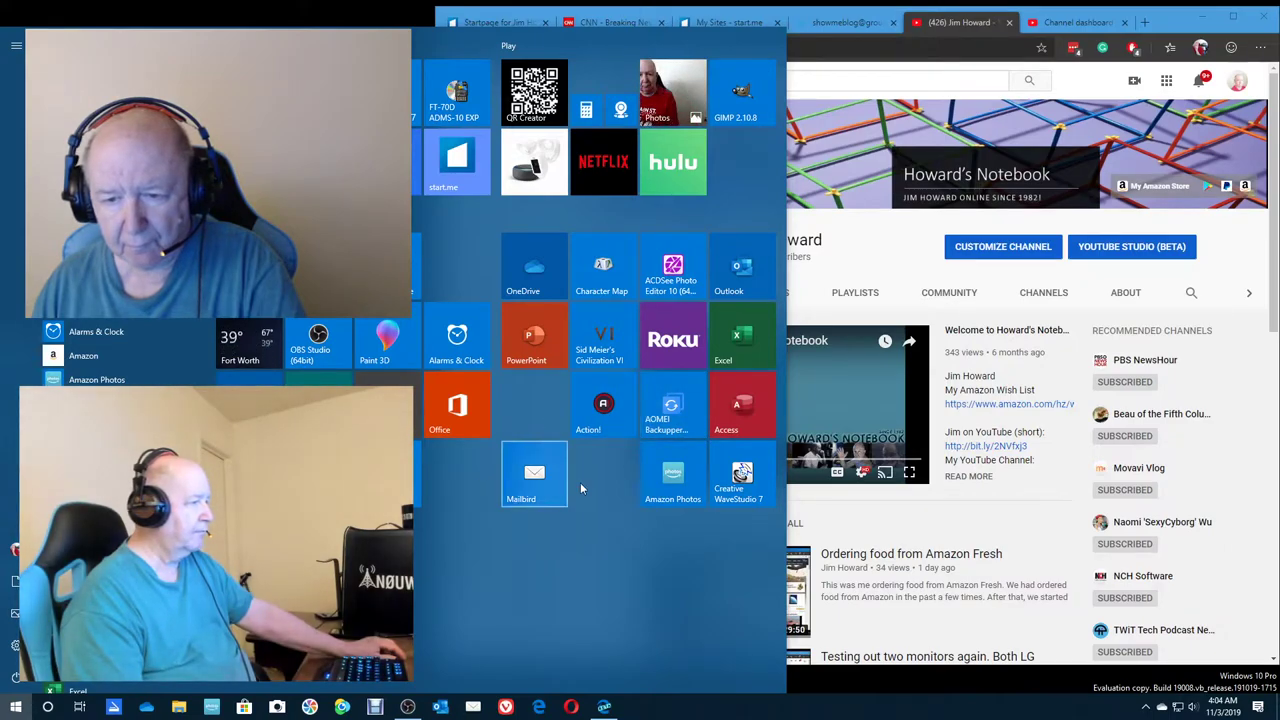
Launch Amazon Photos, glance at its backup summary, and close it
click(665, 487)
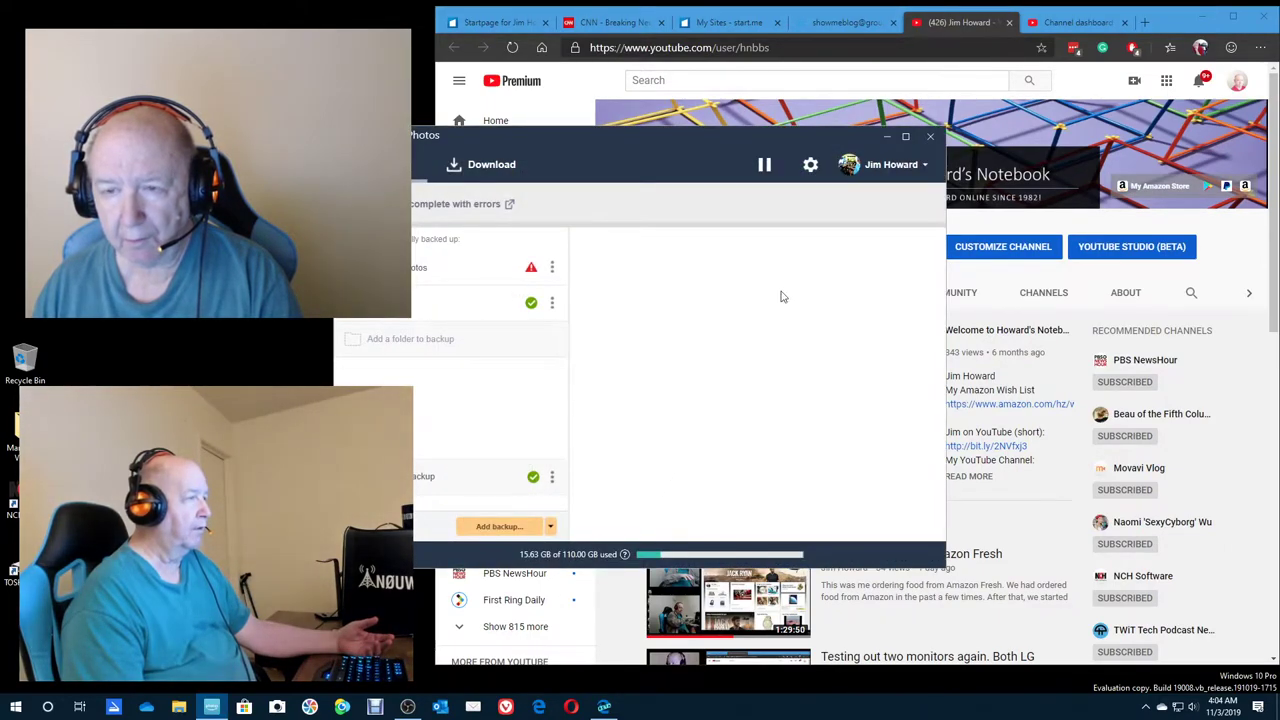
click(930, 136)
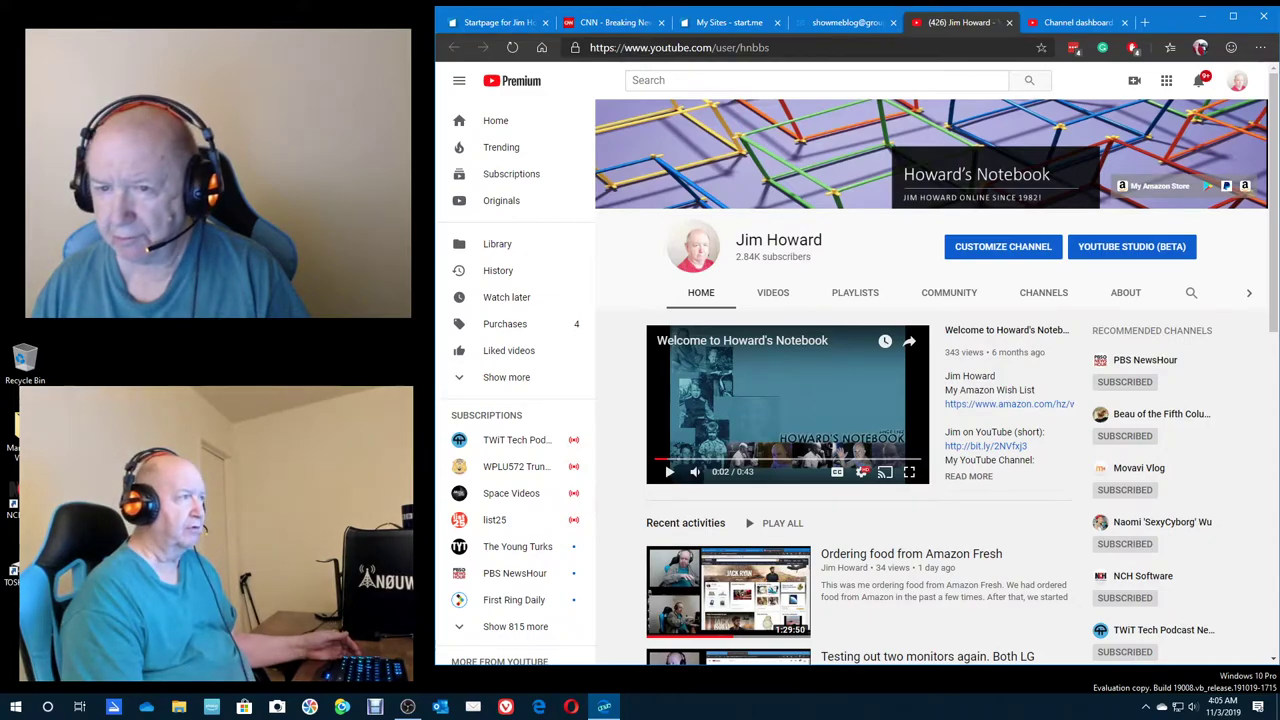
Search Bing in a new tab for 'when is hay fever season 2019'
click(679, 82)
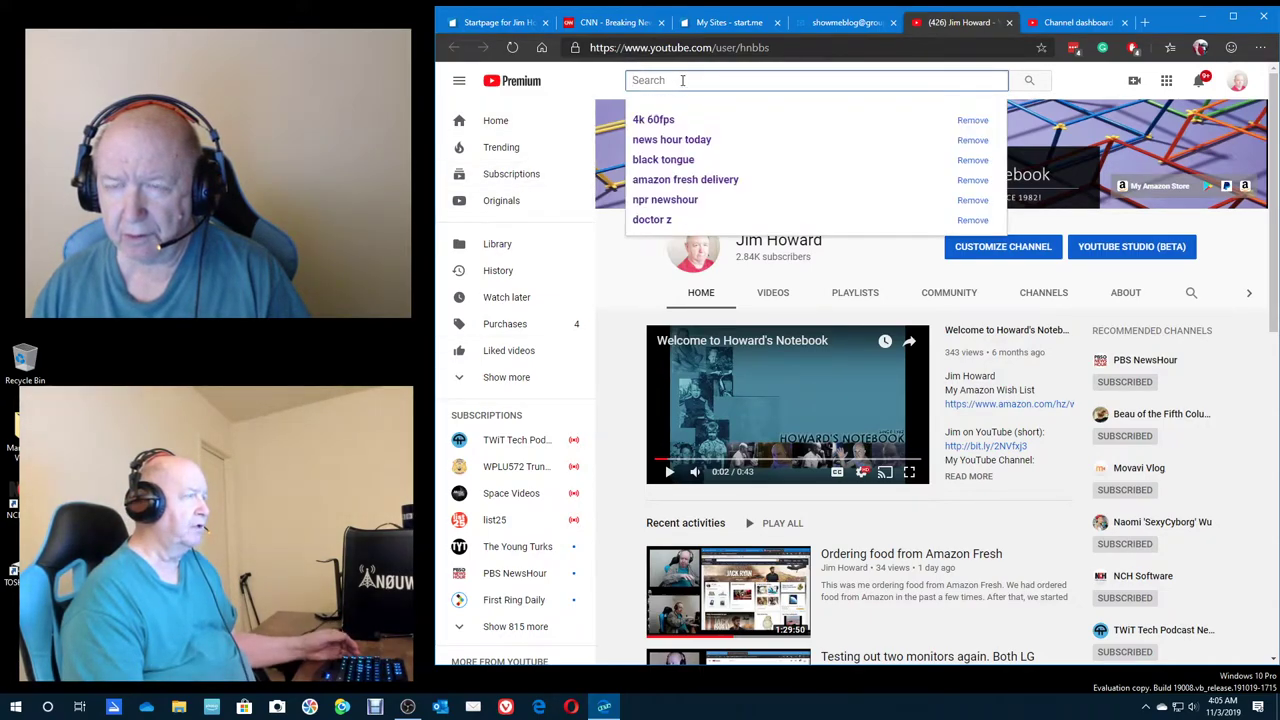
click(1145, 22)
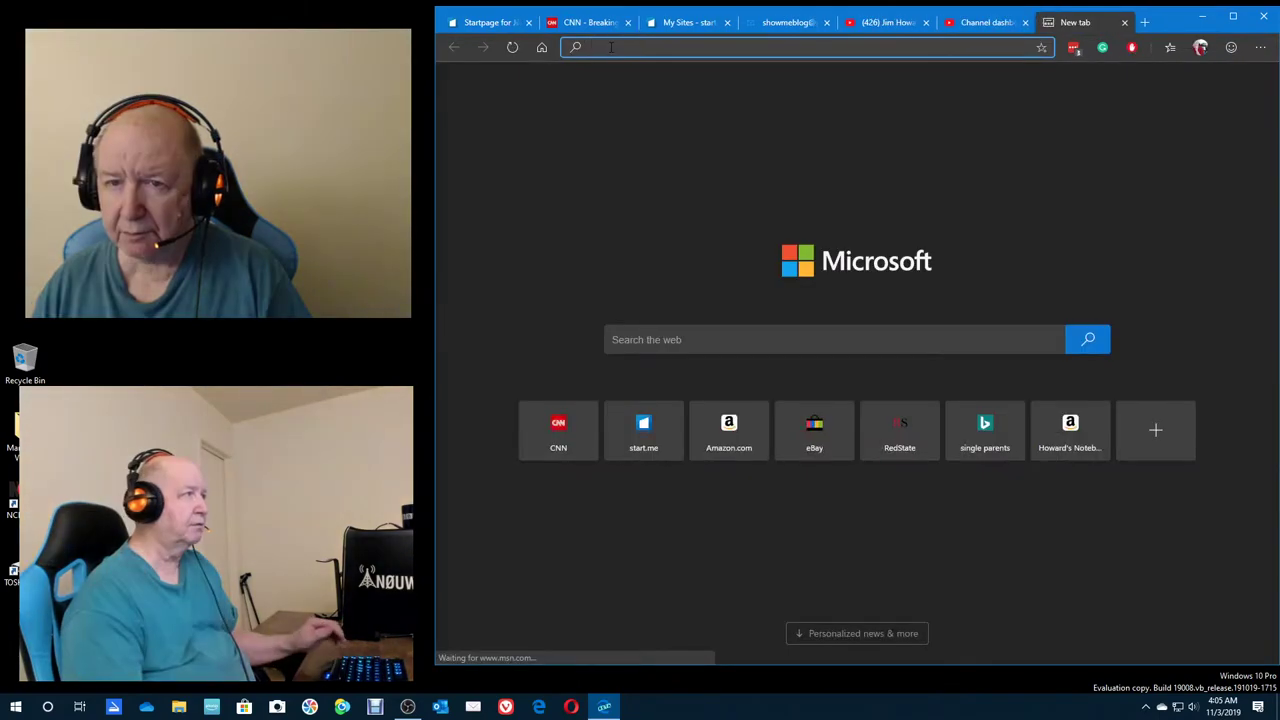
click(640, 342)
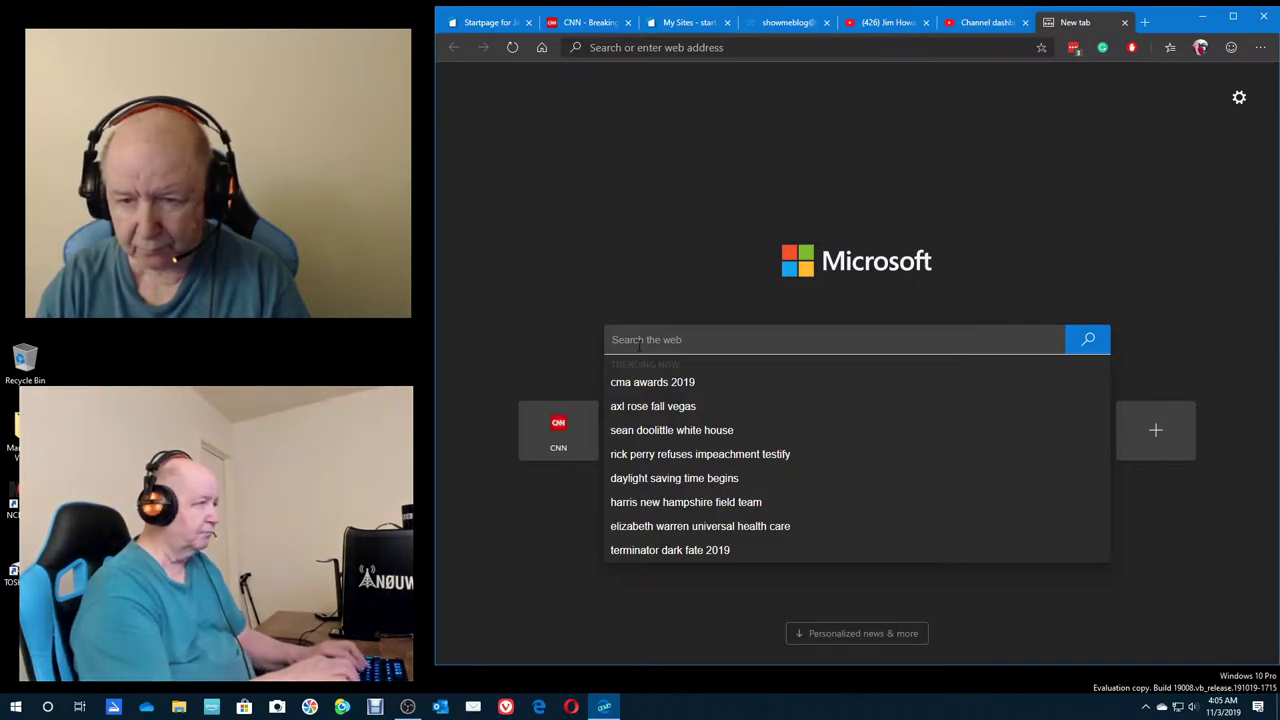
text(when is ha)
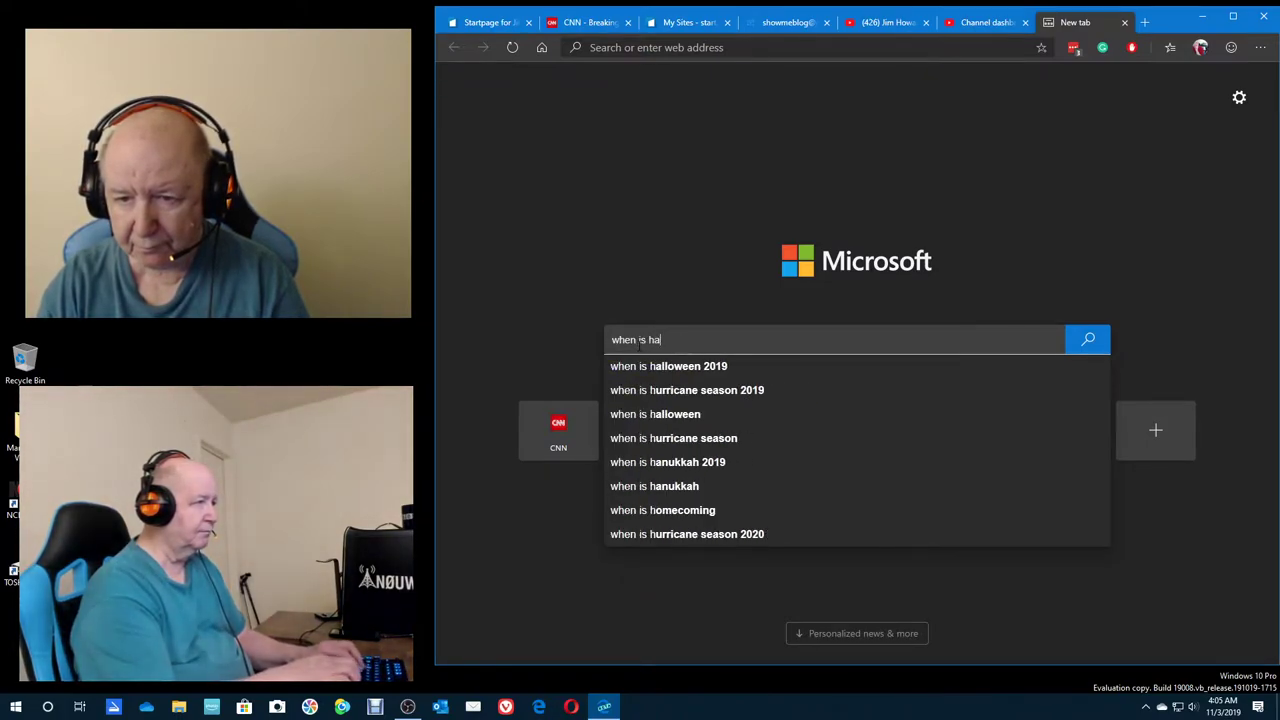
text(y fea)
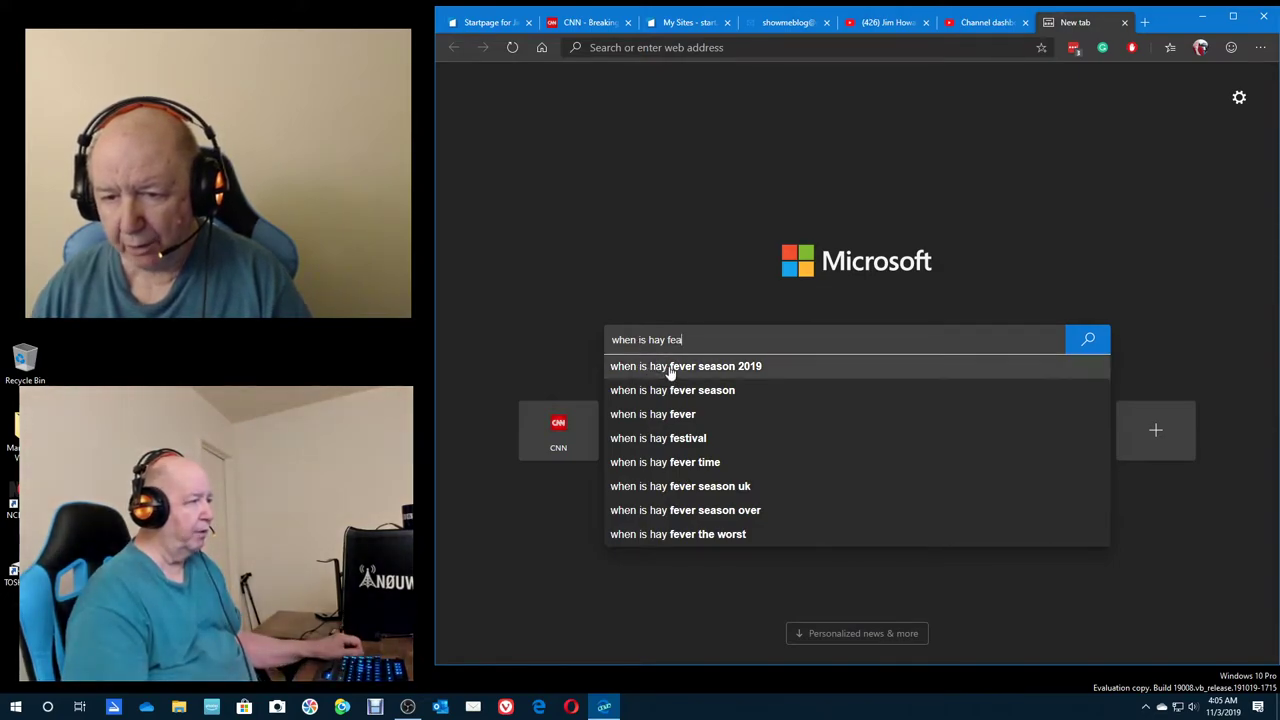
click(670, 368)
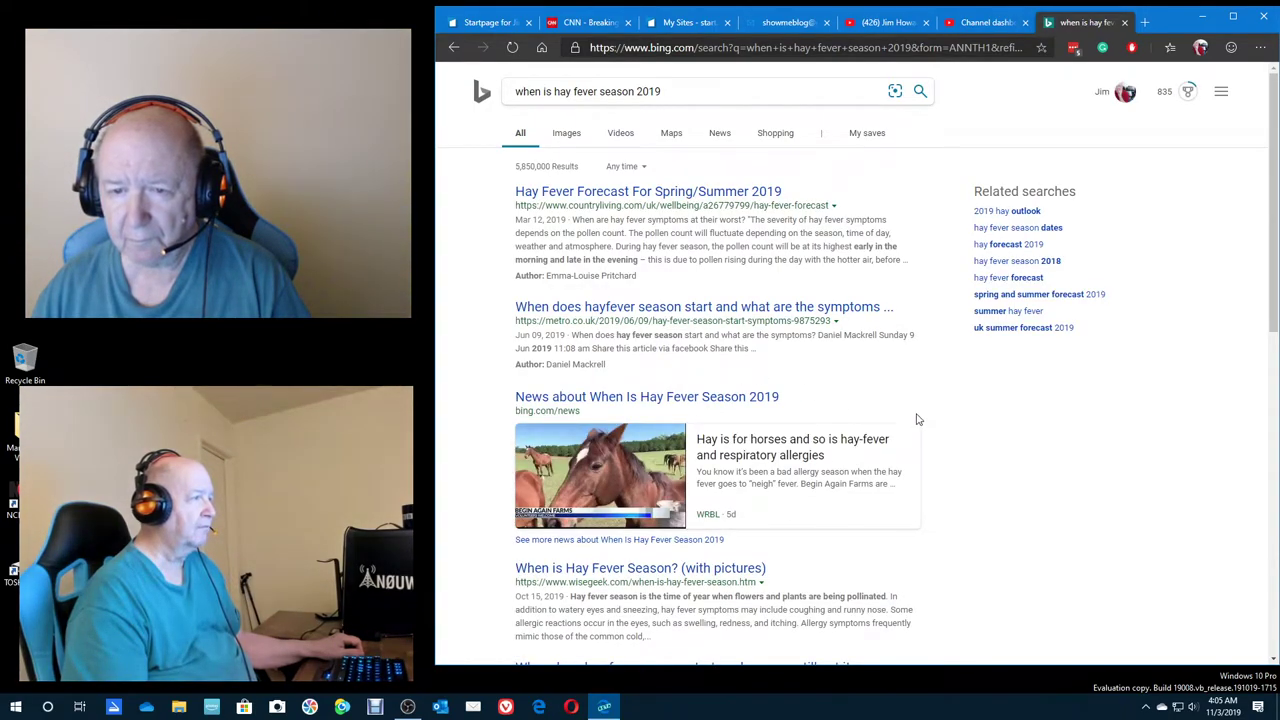
scroll(993, 433, down, 2)
scroll(993, 433, down, 2)
scroll(993, 433, down, 1)
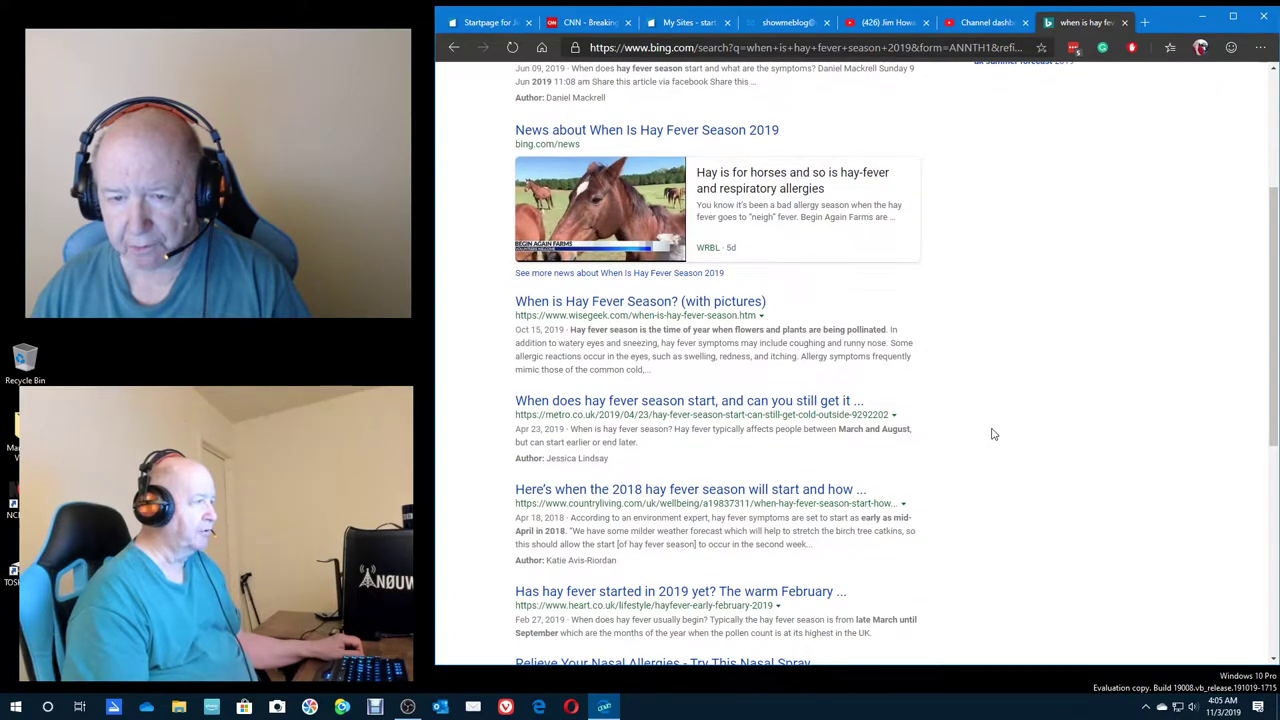
Open the wiseGEEK result 'When is Hay Fever Season? (with pictures)'
click(680, 303)
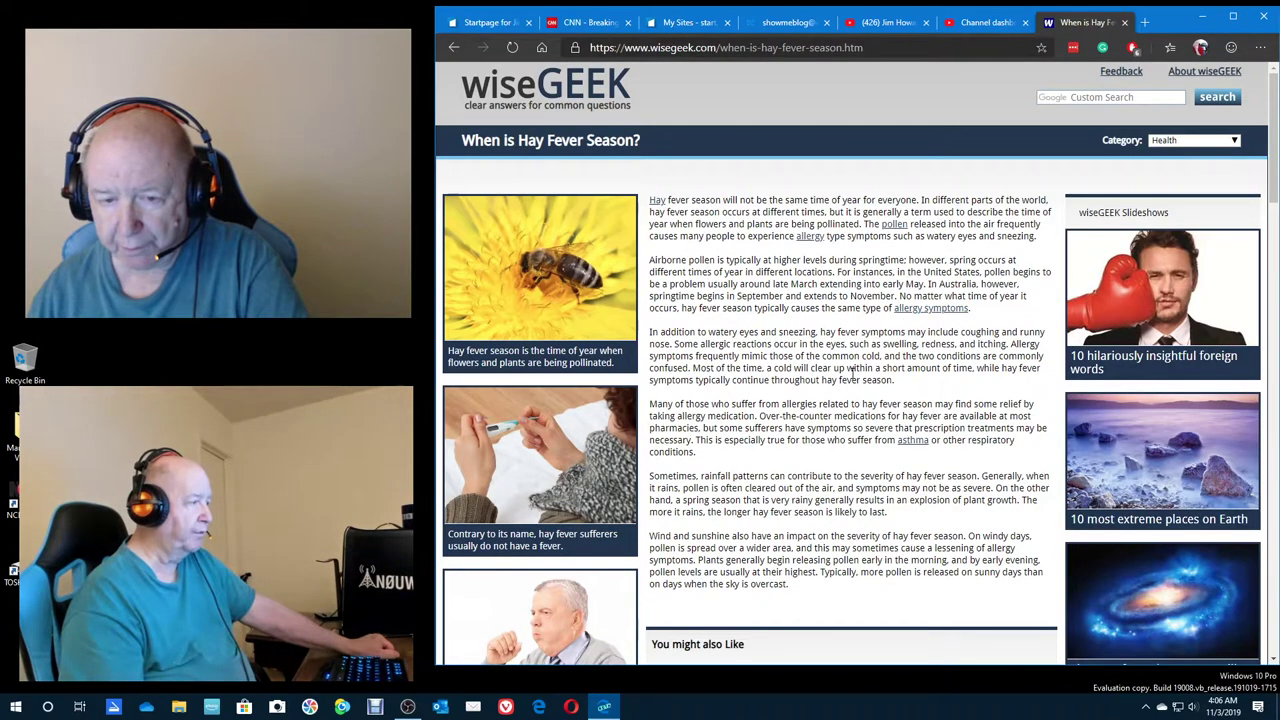
scroll(852, 373, down, 3)
scroll(852, 373, down, 2)
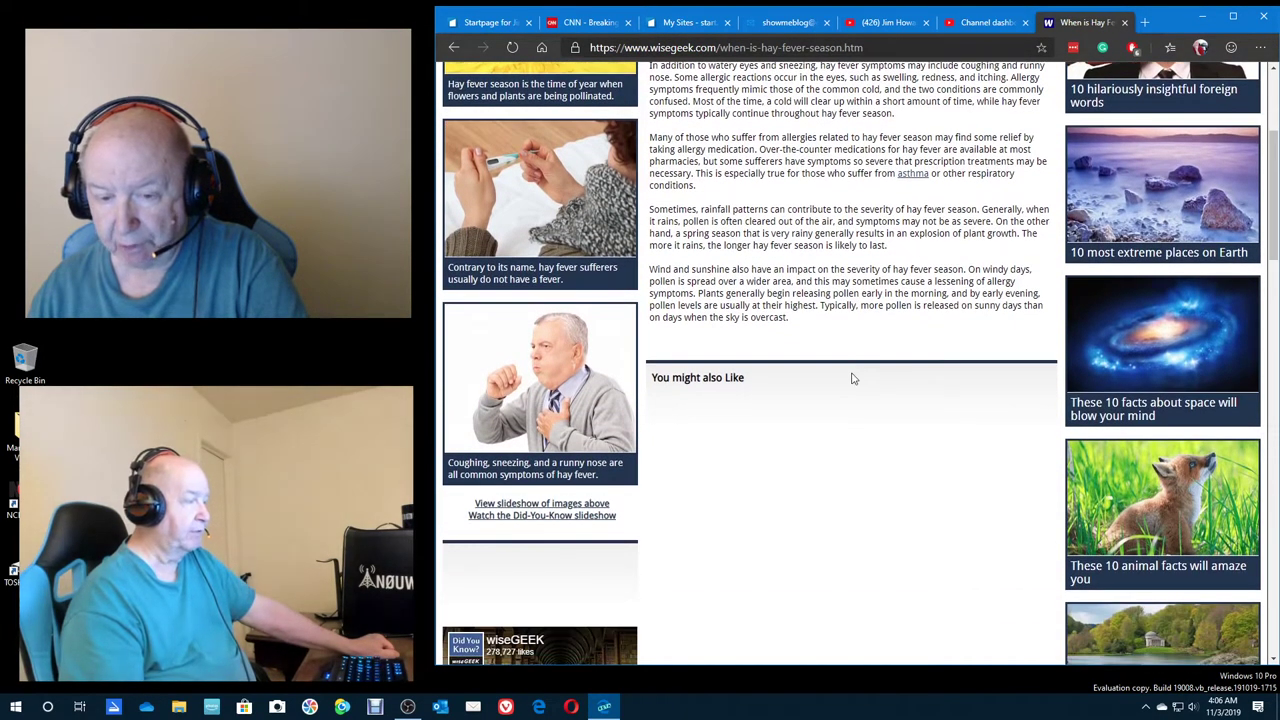
scroll(853, 377, down, 2)
scroll(853, 377, down, 1)
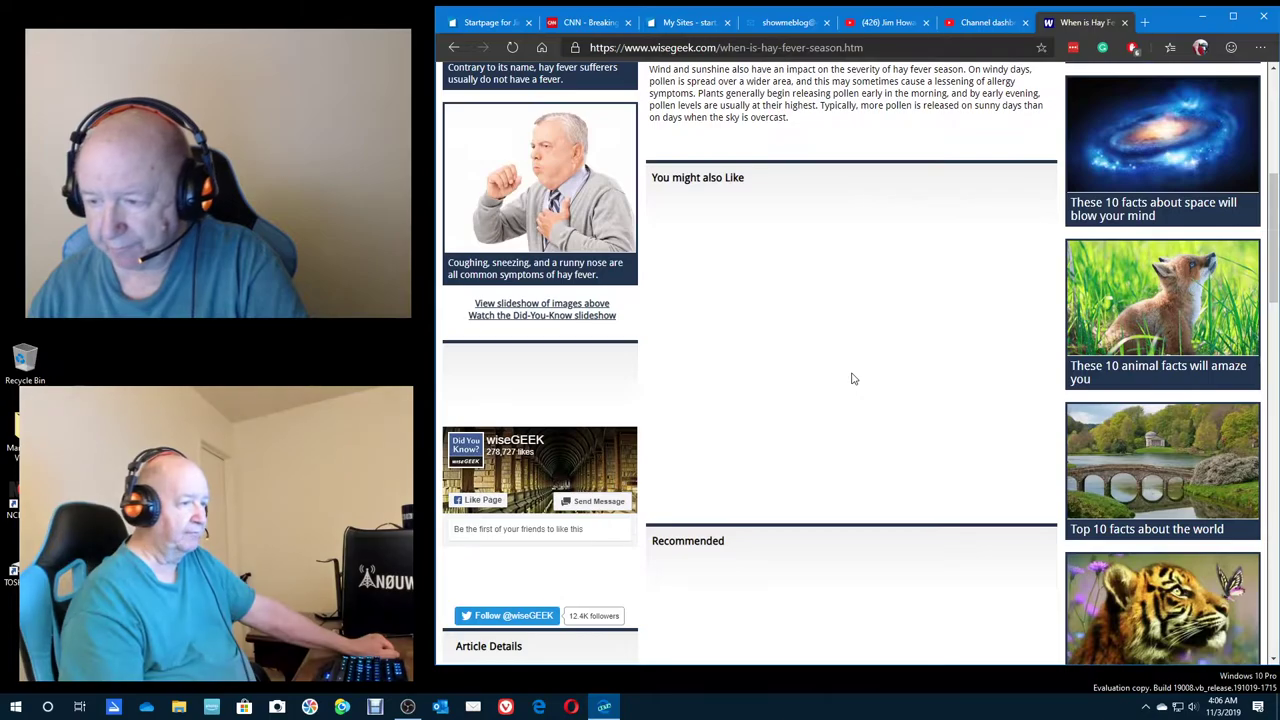
scroll(852, 378, down, 2)
scroll(852, 378, up, 5)
scroll(852, 378, up, 4)
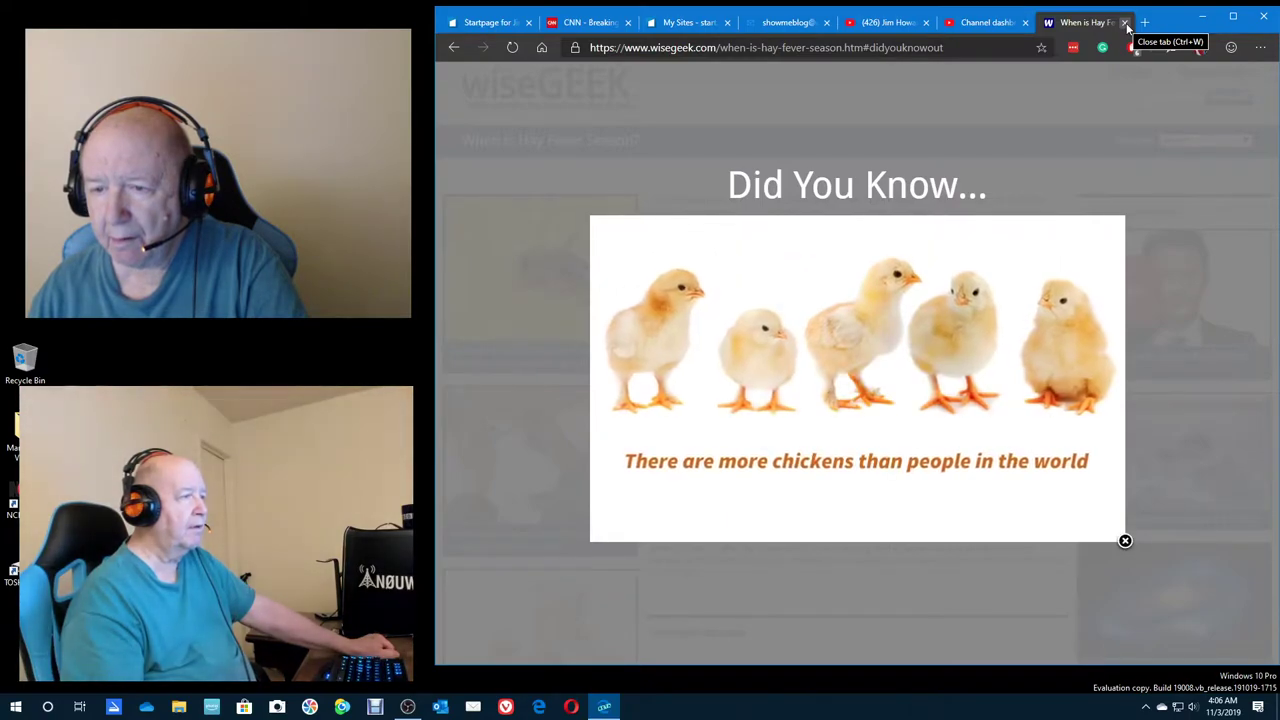
Close the wiseGEEK hay fever tab to return to the Jim Howard YouTube channel
click(1125, 22)
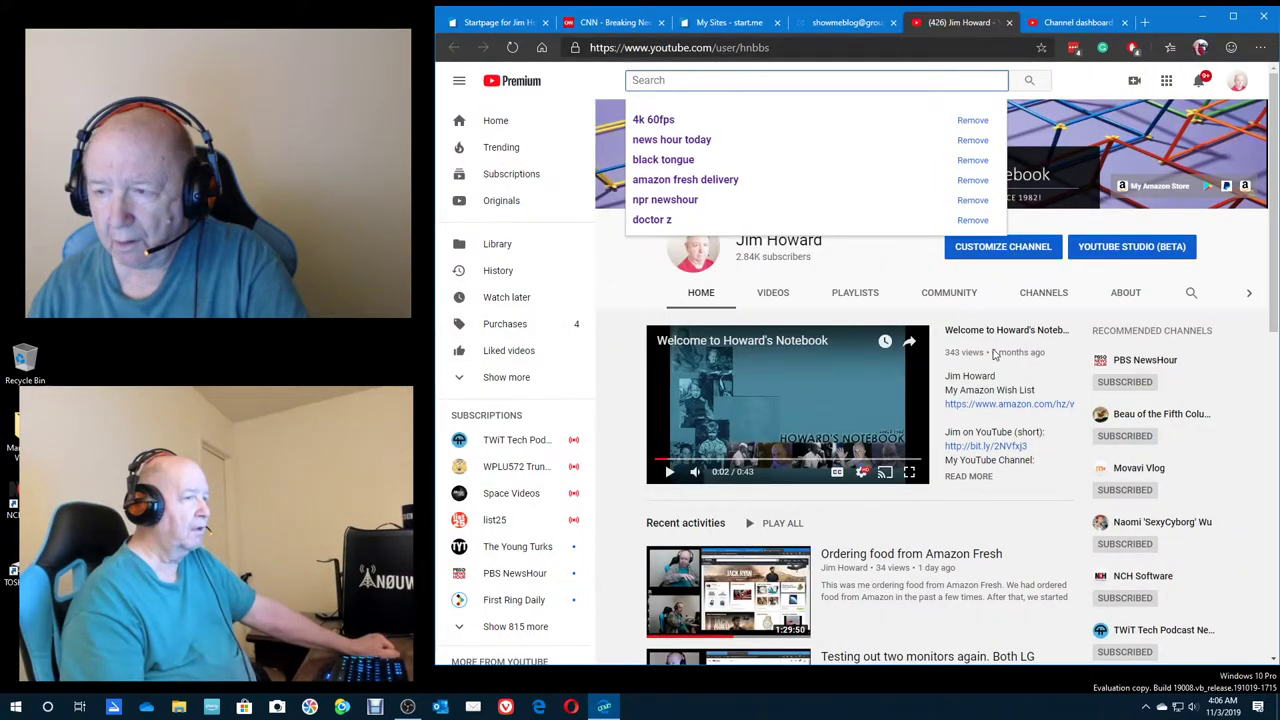
click(1240, 372)
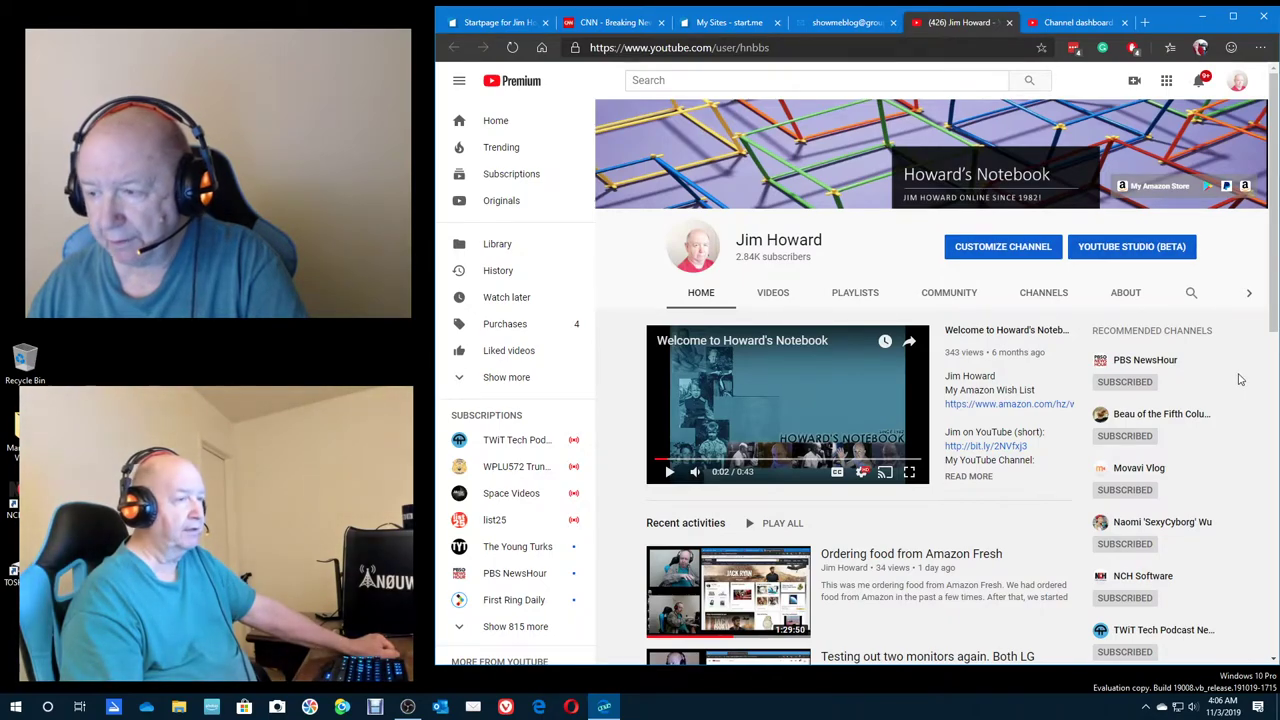
scroll(1227, 413, down, 3)
scroll(1227, 413, down, 3)
scroll(1227, 413, down, 2)
scroll(1227, 413, down, 2)
scroll(1227, 413, up, 4)
scroll(1227, 413, up, 4)
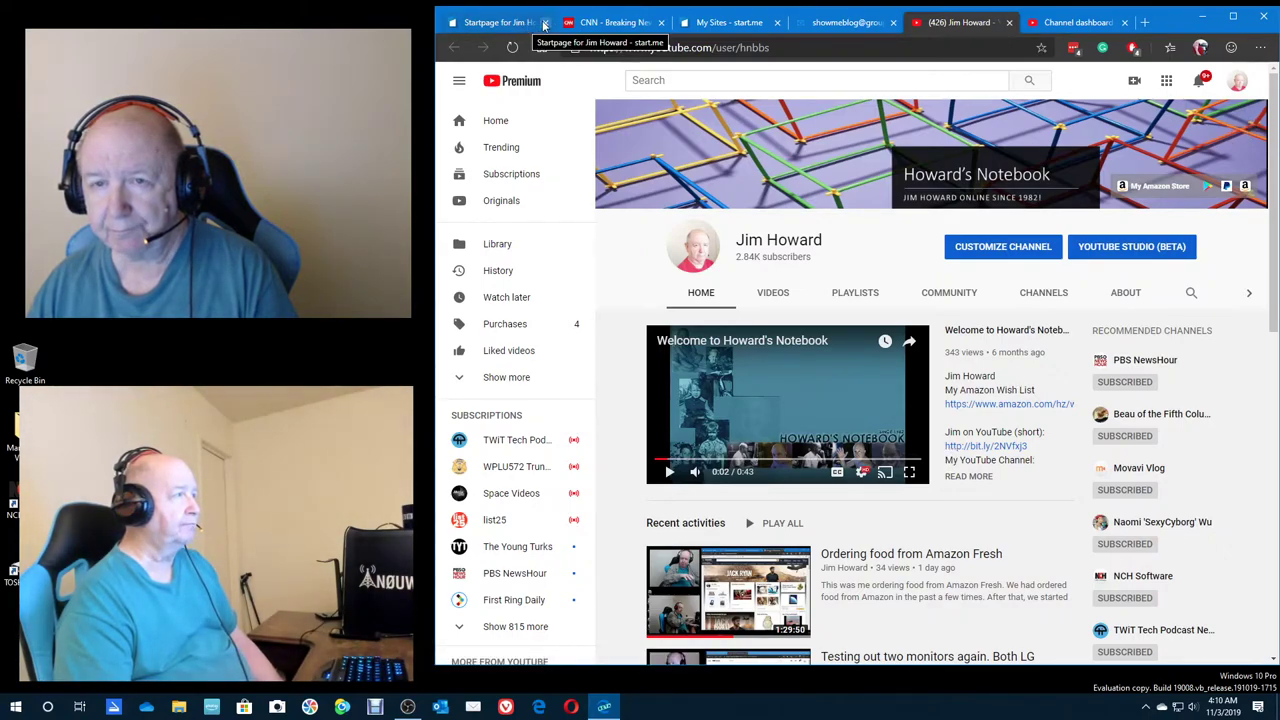
Switch to the CNN tab and scroll down to the CNN Business and News and buzz sections
click(607, 23)
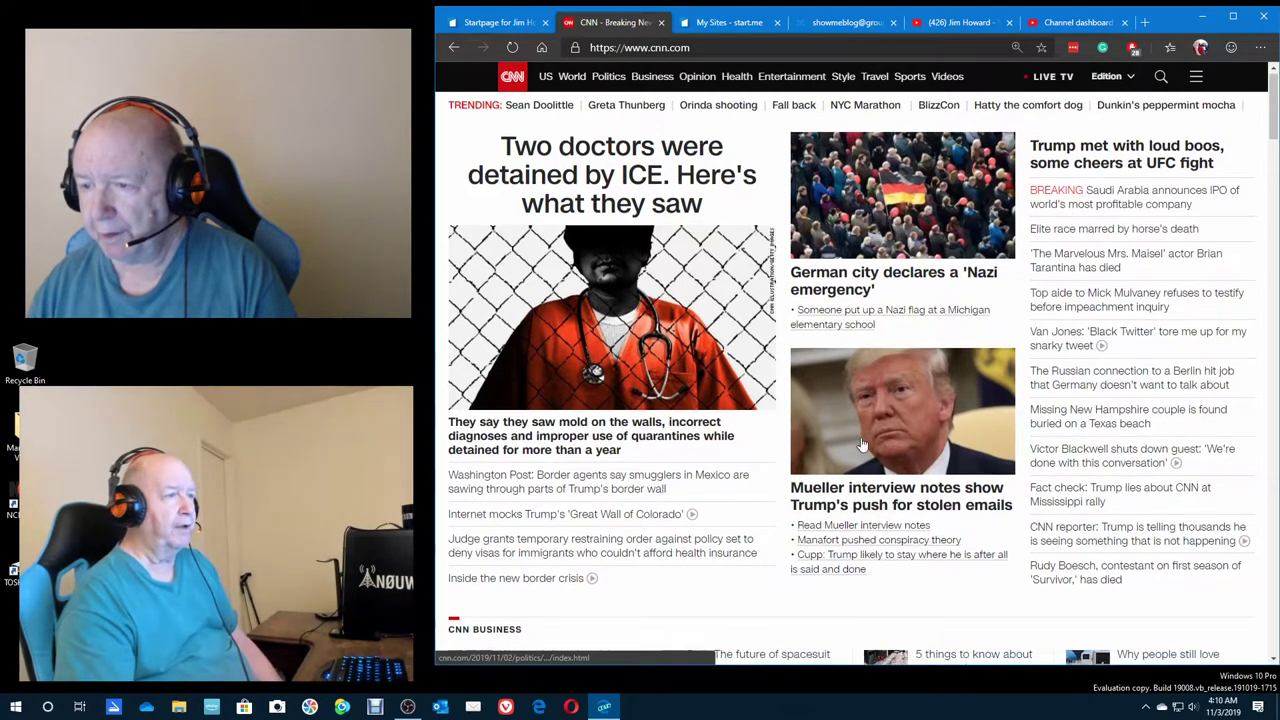
scroll(737, 362, down, 5)
scroll(800, 400, down, 5)
scroll(862, 444, down, 4)
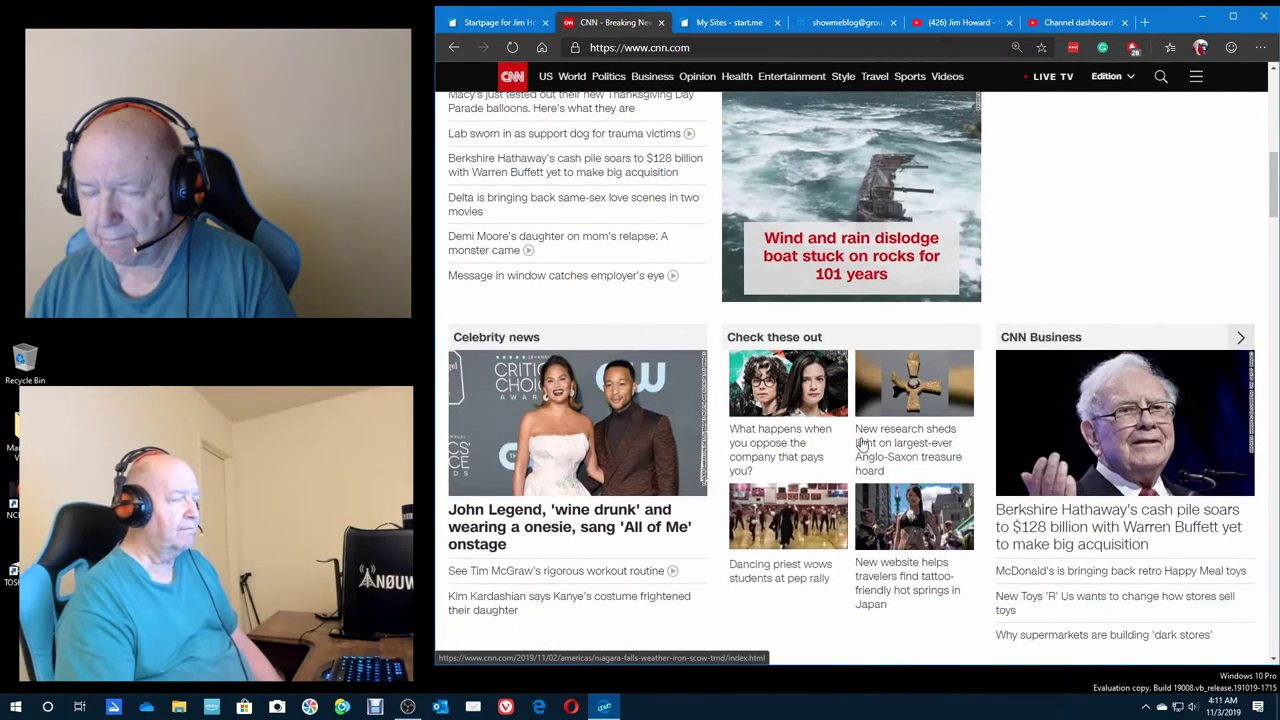
scroll(862, 444, down, 4)
scroll(862, 444, up, 1)
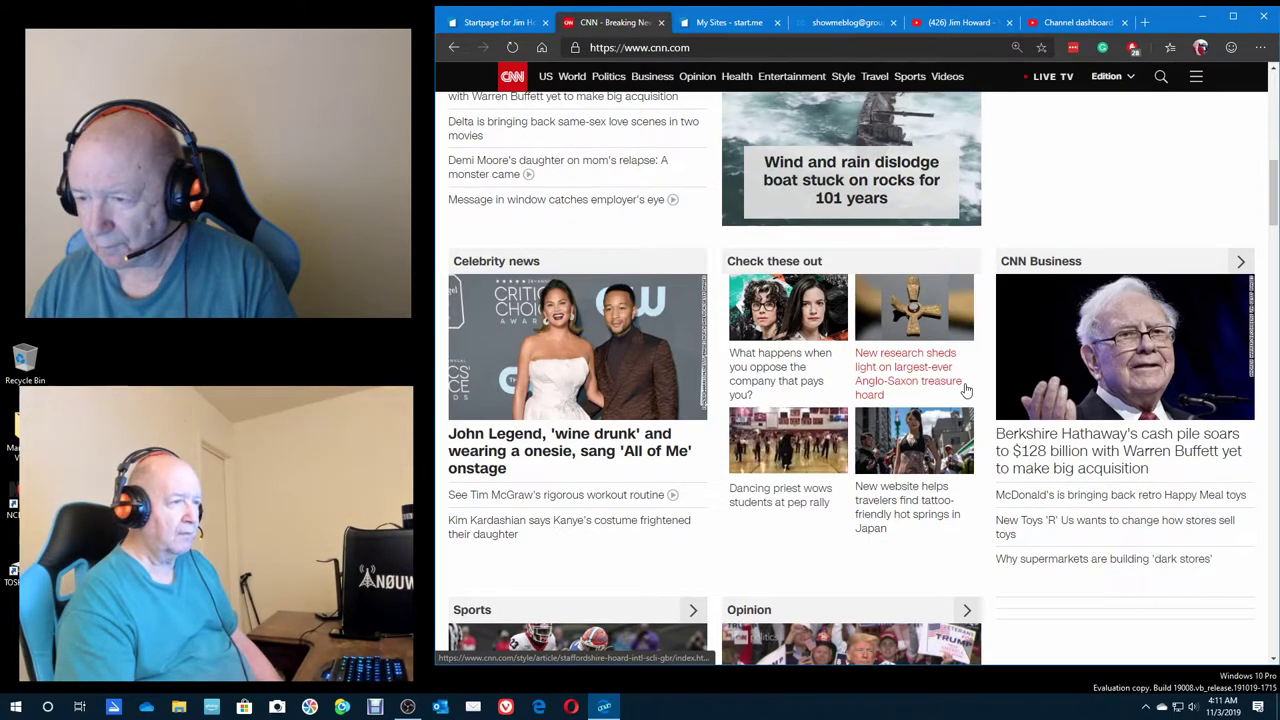
scroll(967, 388, down, 3)
scroll(967, 388, down, 2)
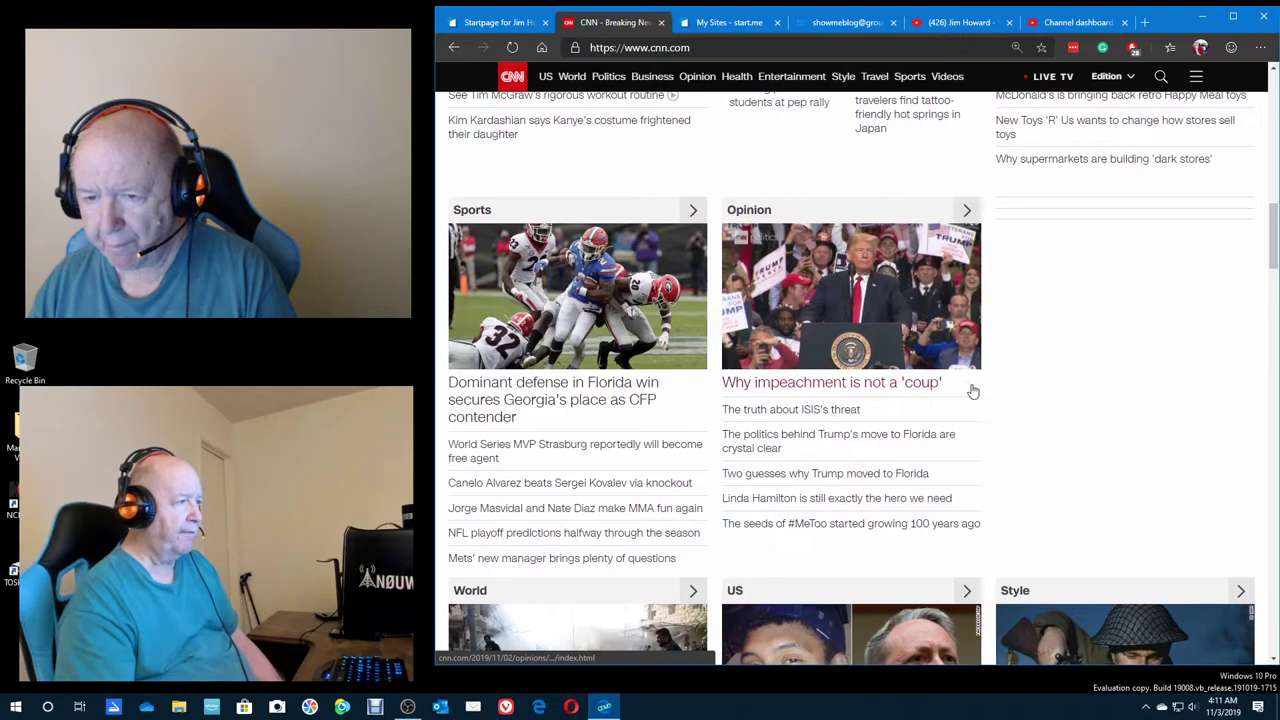
scroll(1010, 395, down, 2)
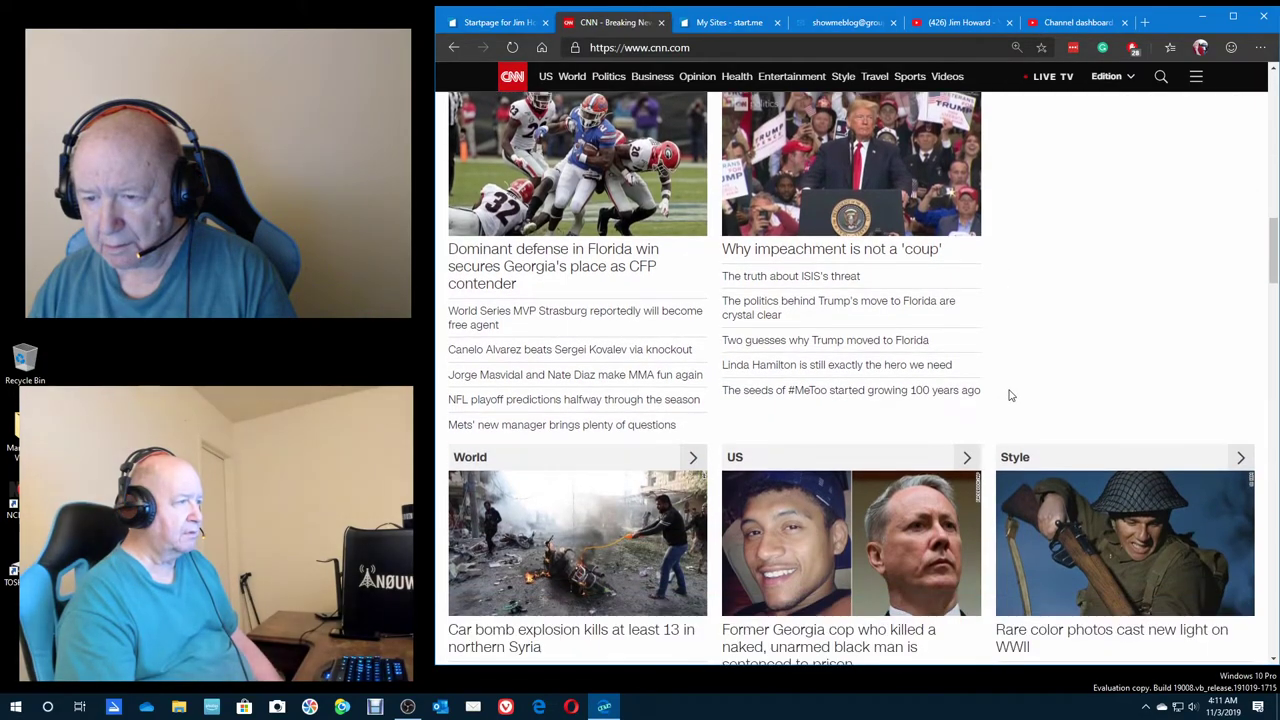
scroll(1010, 395, up, 1)
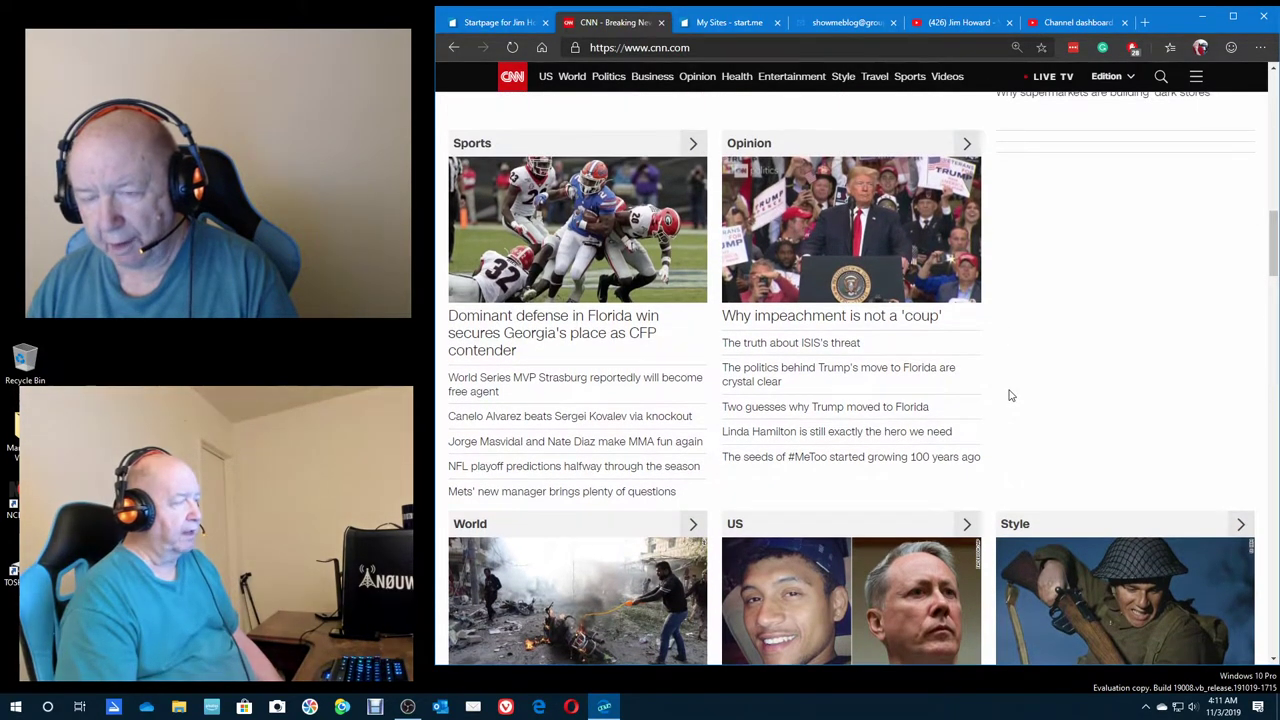
scroll(1010, 395, up, 1)
scroll(1010, 395, up, 3)
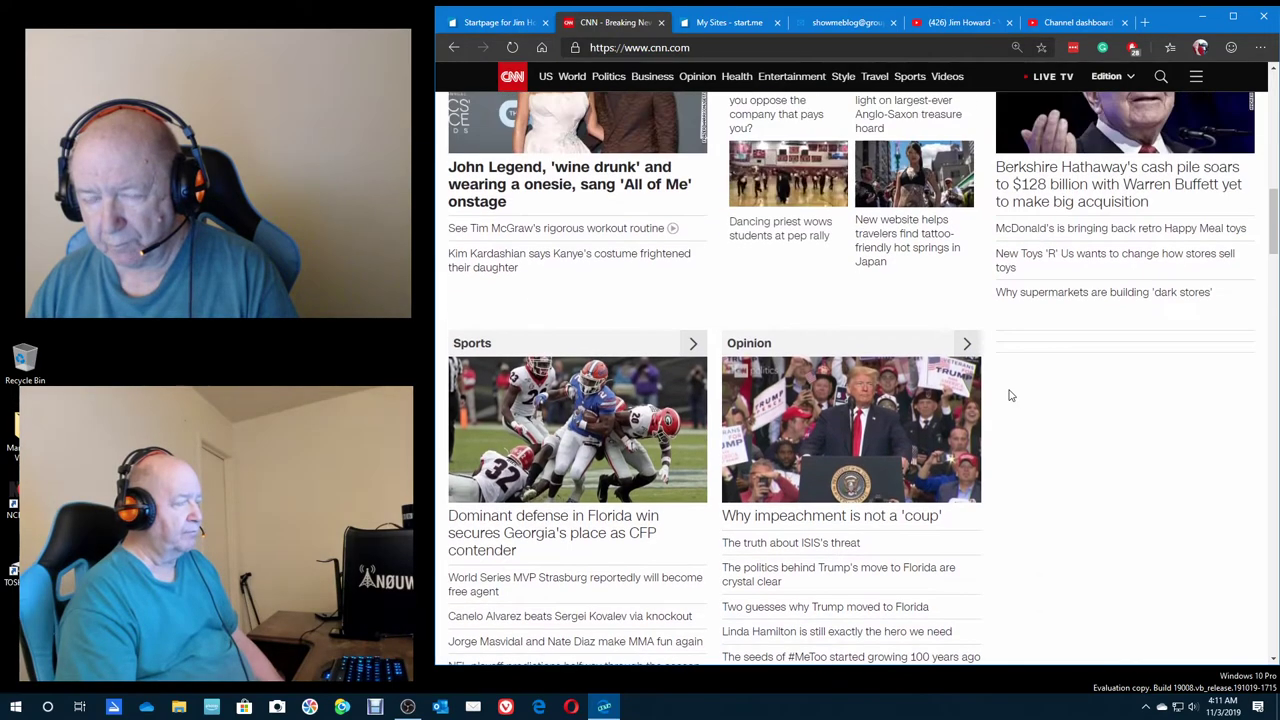
scroll(1010, 395, up, 1)
scroll(1010, 395, down, 1)
scroll(1010, 395, down, 1)
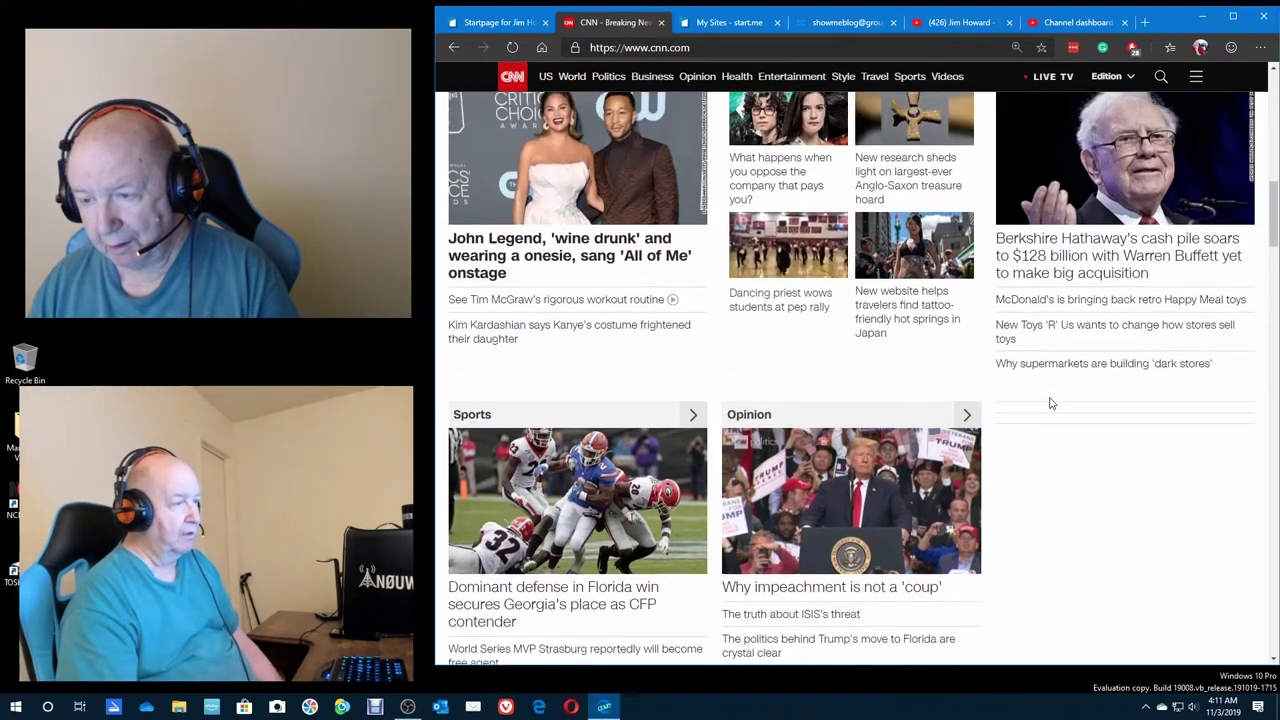
scroll(1050, 403, up, 2)
scroll(1050, 403, up, 3)
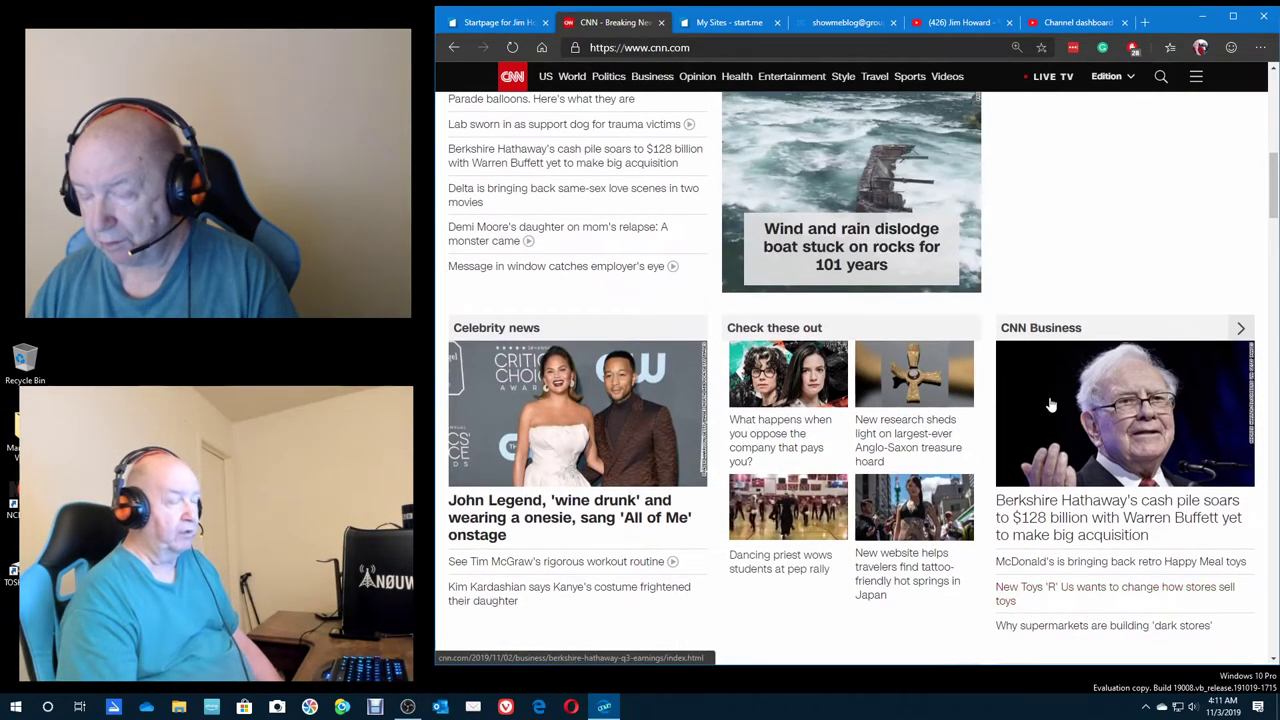
scroll(1050, 403, down, 1)
scroll(1050, 403, down, 2)
scroll(1050, 403, down, 1)
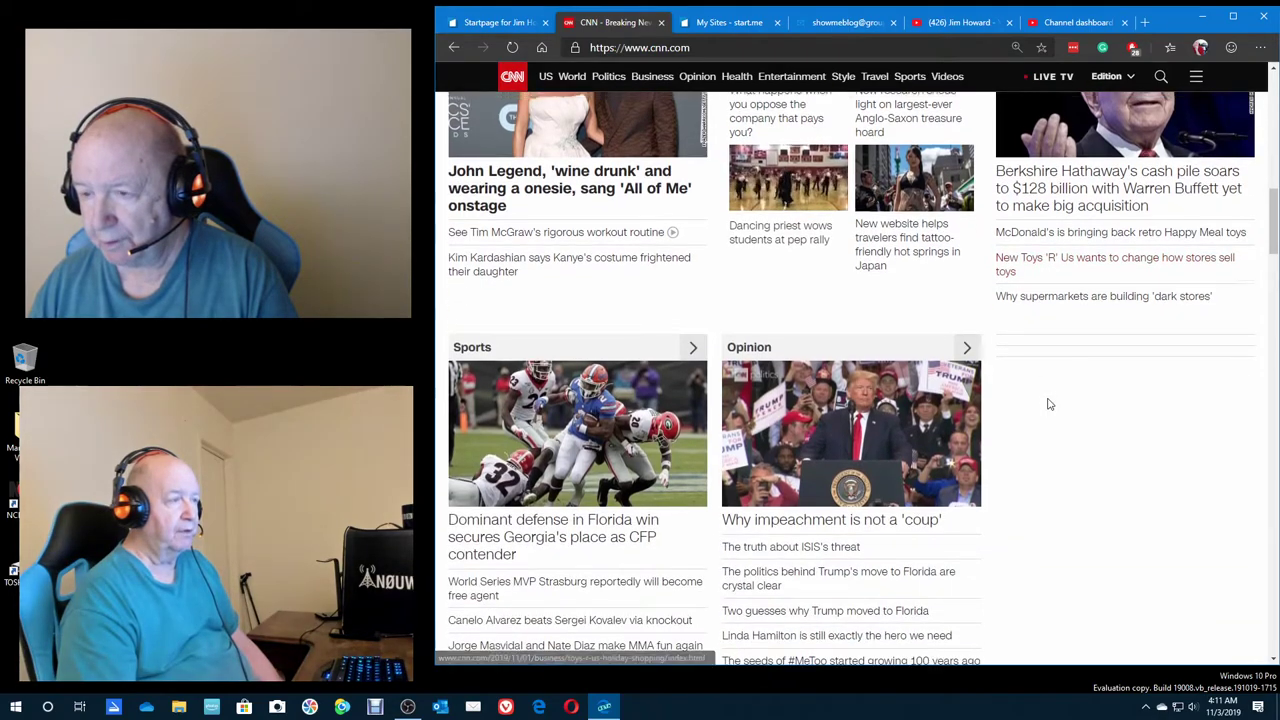
scroll(1050, 405, up, 3)
scroll(1050, 405, up, 2)
scroll(1050, 405, up, 3)
scroll(1050, 403, up, 2)
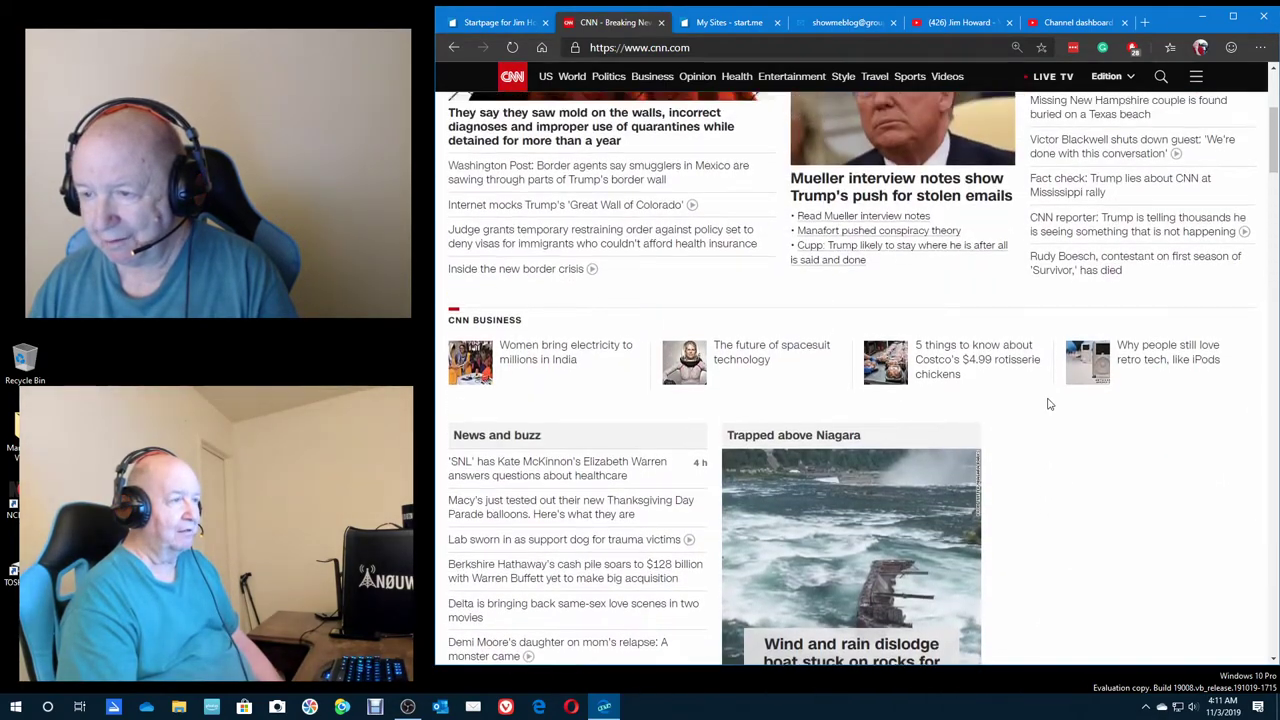
scroll(1050, 403, up, 3)
scroll(1050, 403, up, 3)
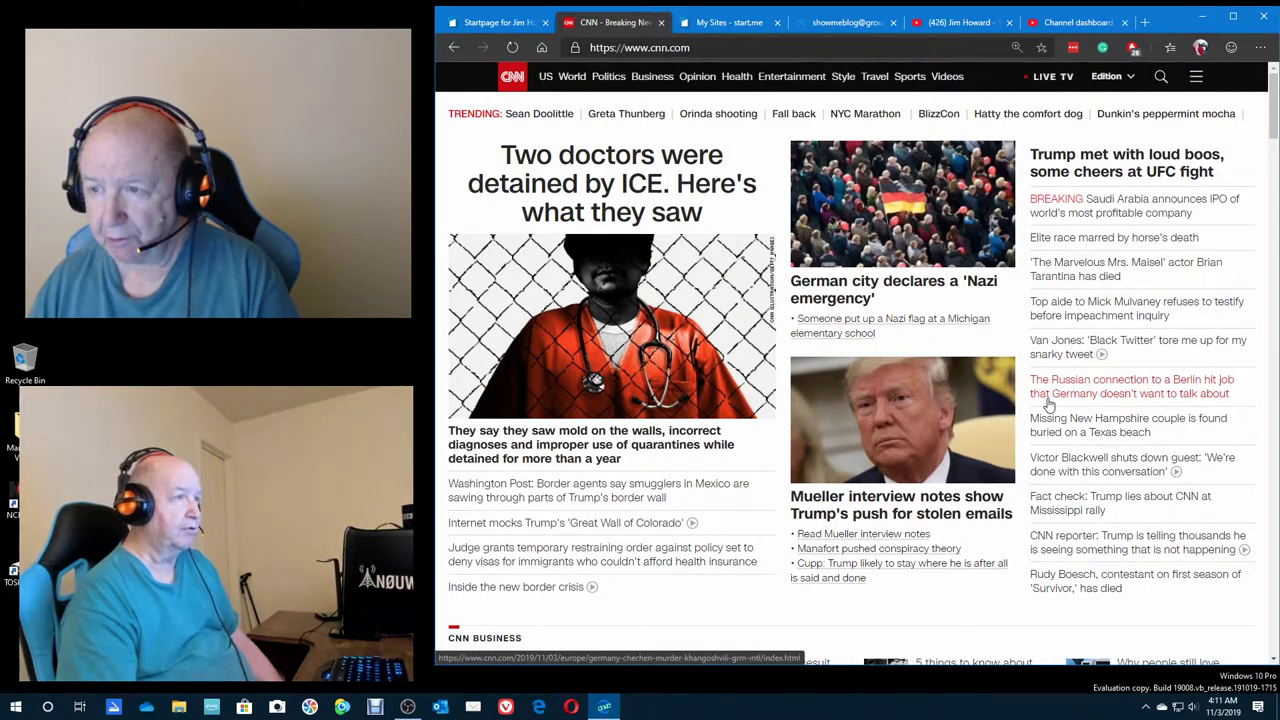
scroll(1048, 403, down, 5)
scroll(1048, 403, down, 5)
scroll(1048, 403, down, 4)
scroll(1048, 403, down, 3)
scroll(1046, 404, down, 3)
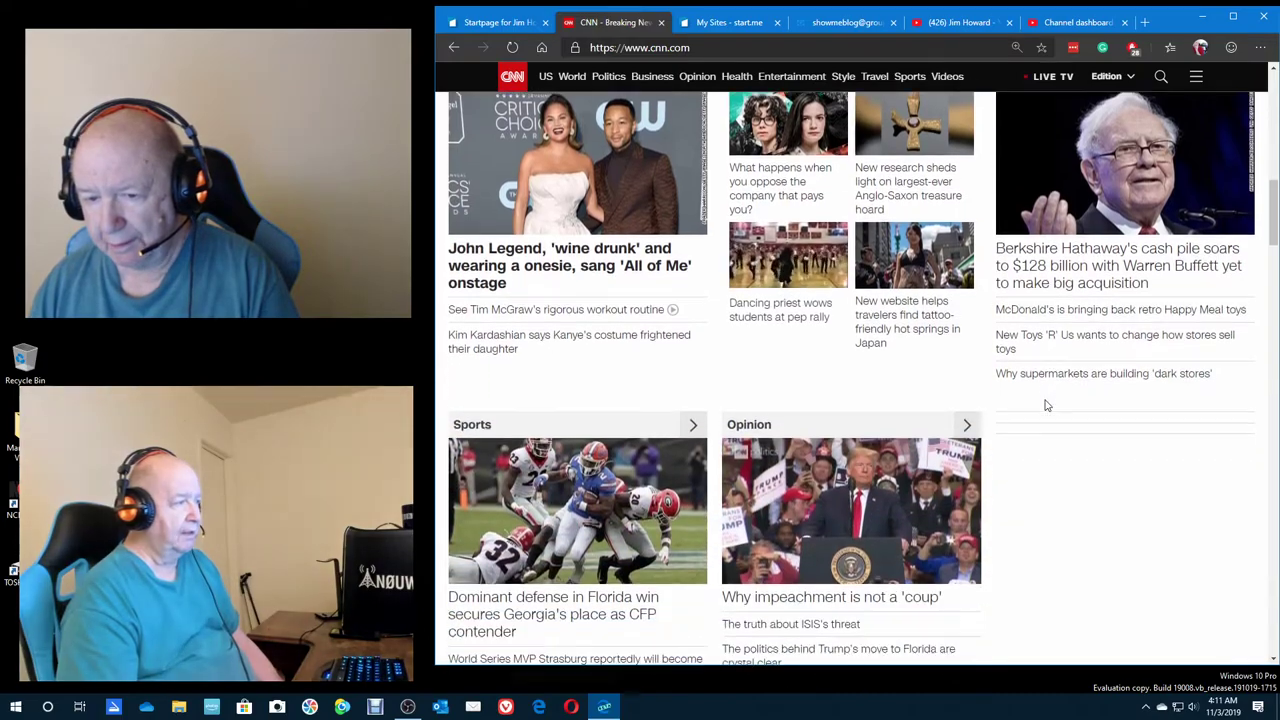
scroll(1046, 404, down, 2)
scroll(1046, 404, down, 3)
scroll(1046, 404, down, 2)
scroll(1046, 404, down, 3)
scroll(1046, 404, down, 3)
scroll(1046, 404, down, 2)
scroll(1046, 404, down, 2)
scroll(1046, 404, down, 3)
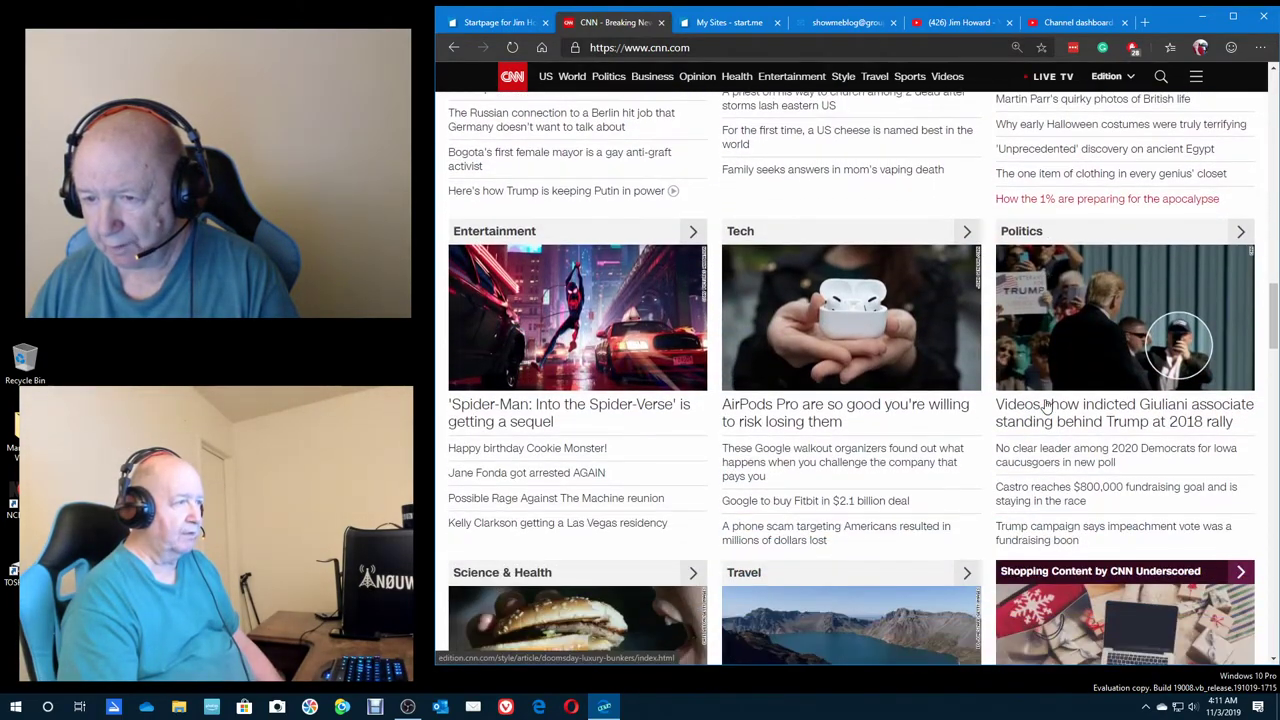
scroll(1046, 404, up, 3)
scroll(1046, 404, up, 3)
scroll(1046, 404, up, 5)
scroll(1046, 404, up, 5)
scroll(1046, 404, up, 5)
scroll(1046, 404, up, 2)
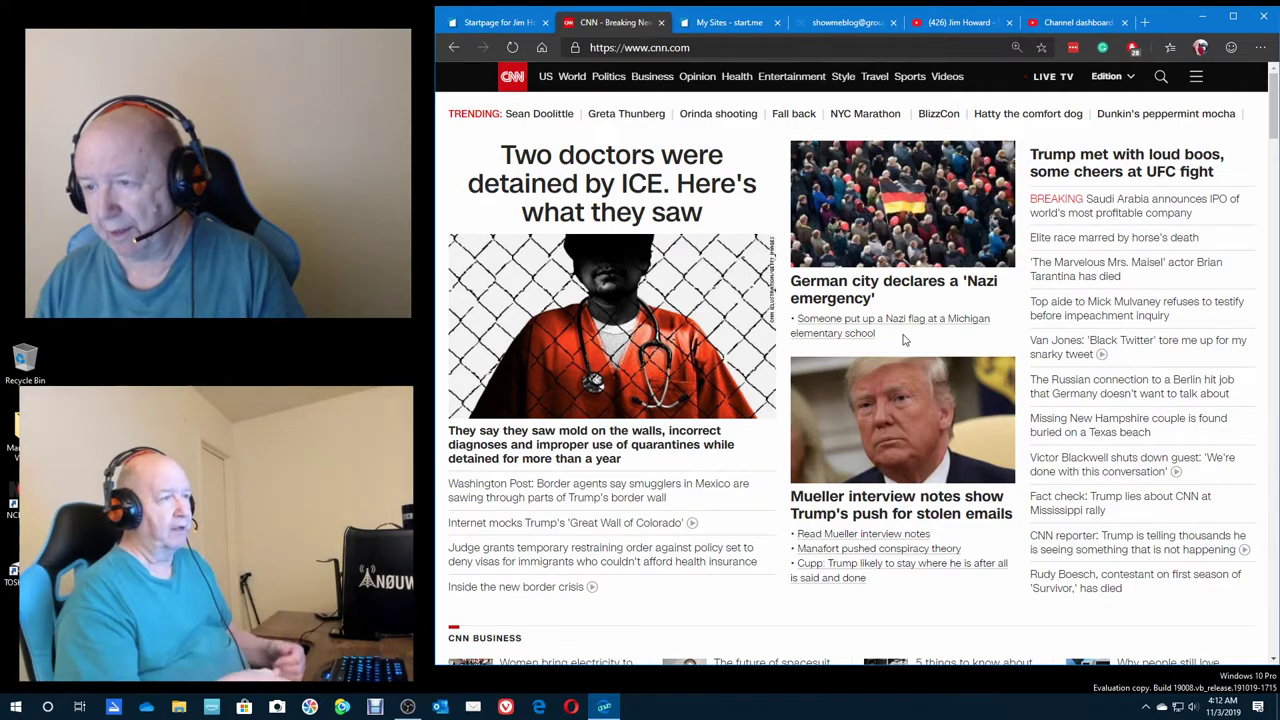
scroll(1083, 400, down, 3)
scroll(1083, 422, down, 2)
scroll(1083, 422, down, 2)
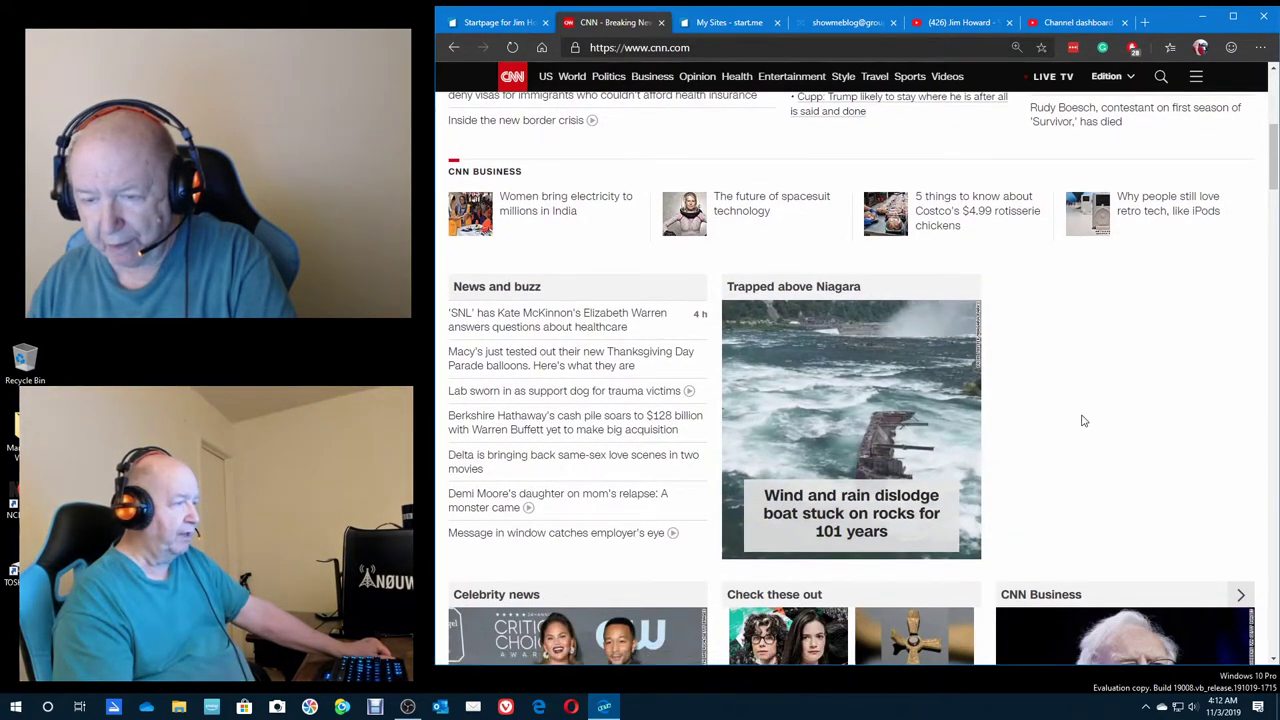
Jump back to the top of CNN, showing the ICE-detained doctors headline and trending topics
key(Home)
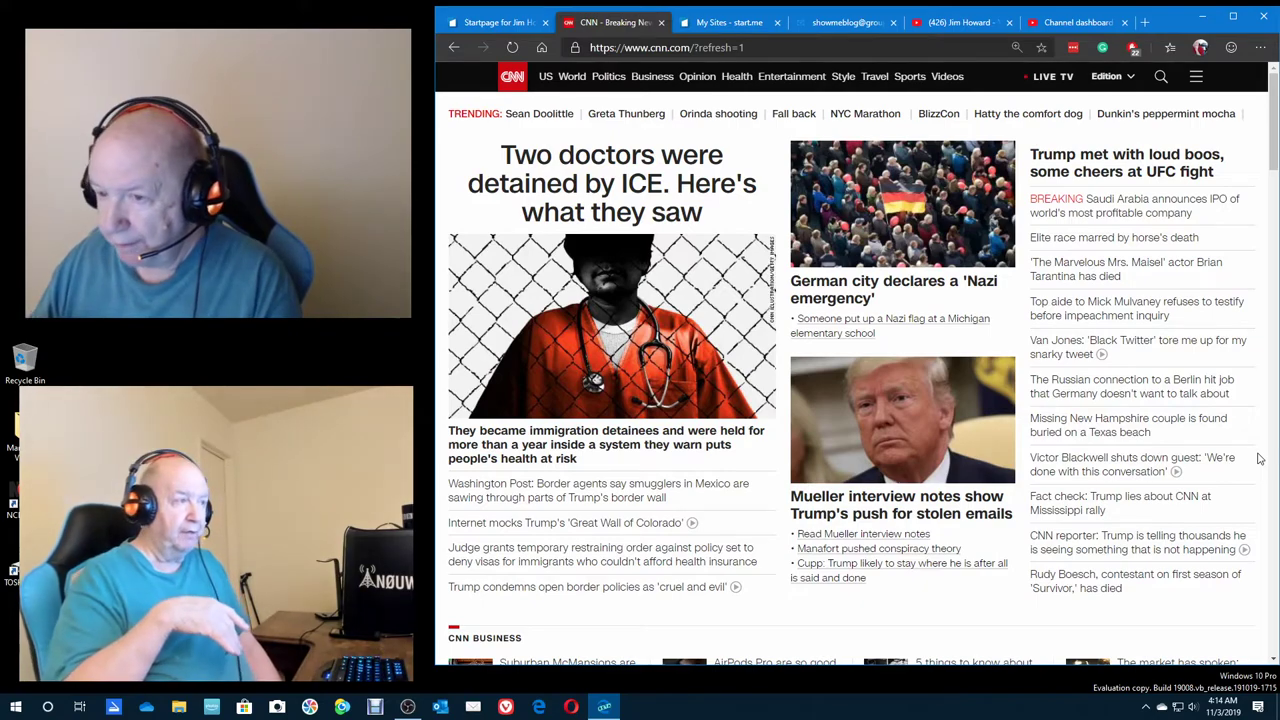
Search Bing in a new tab for 'how many times has donald trump lied?'
click(1145, 22)
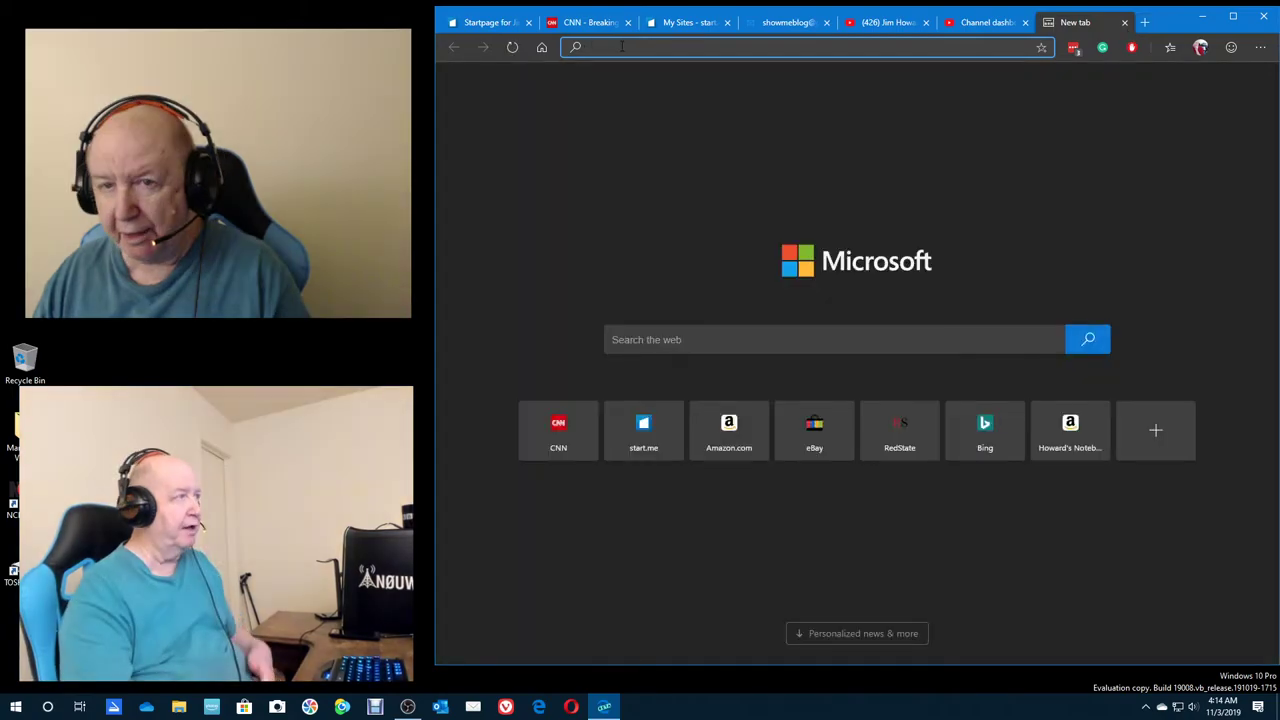
text(how )
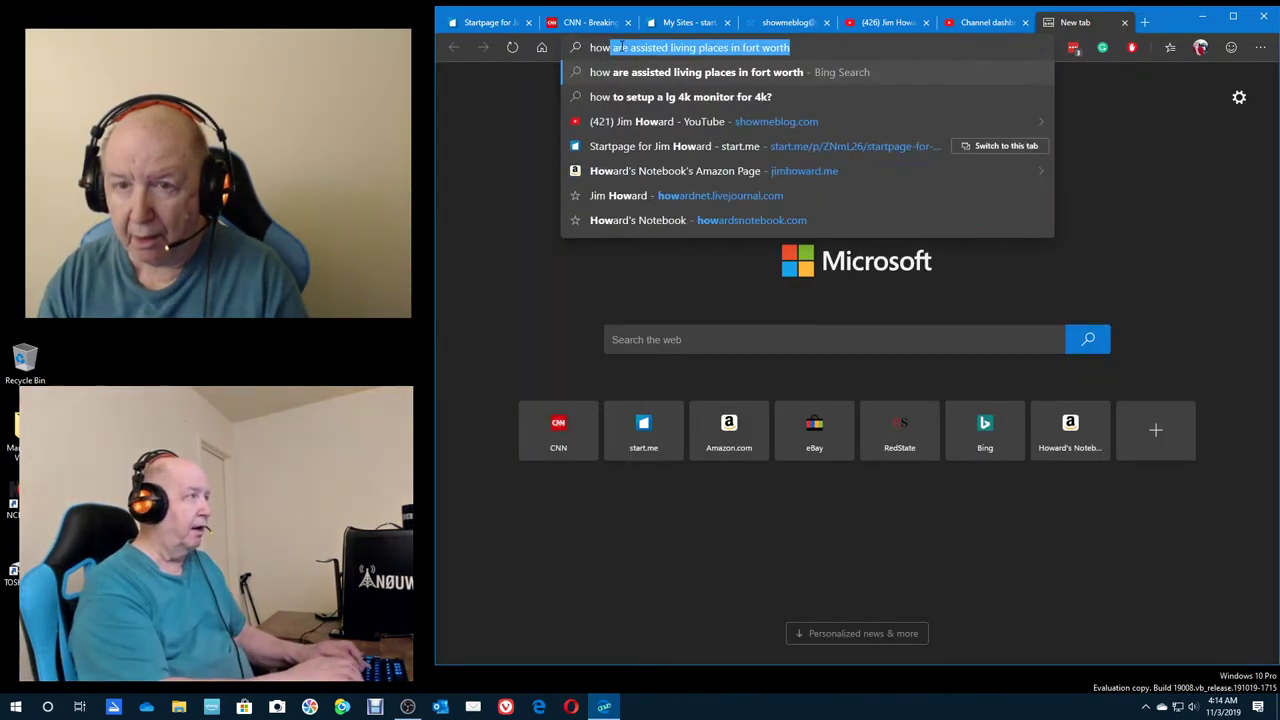
text(many times had)
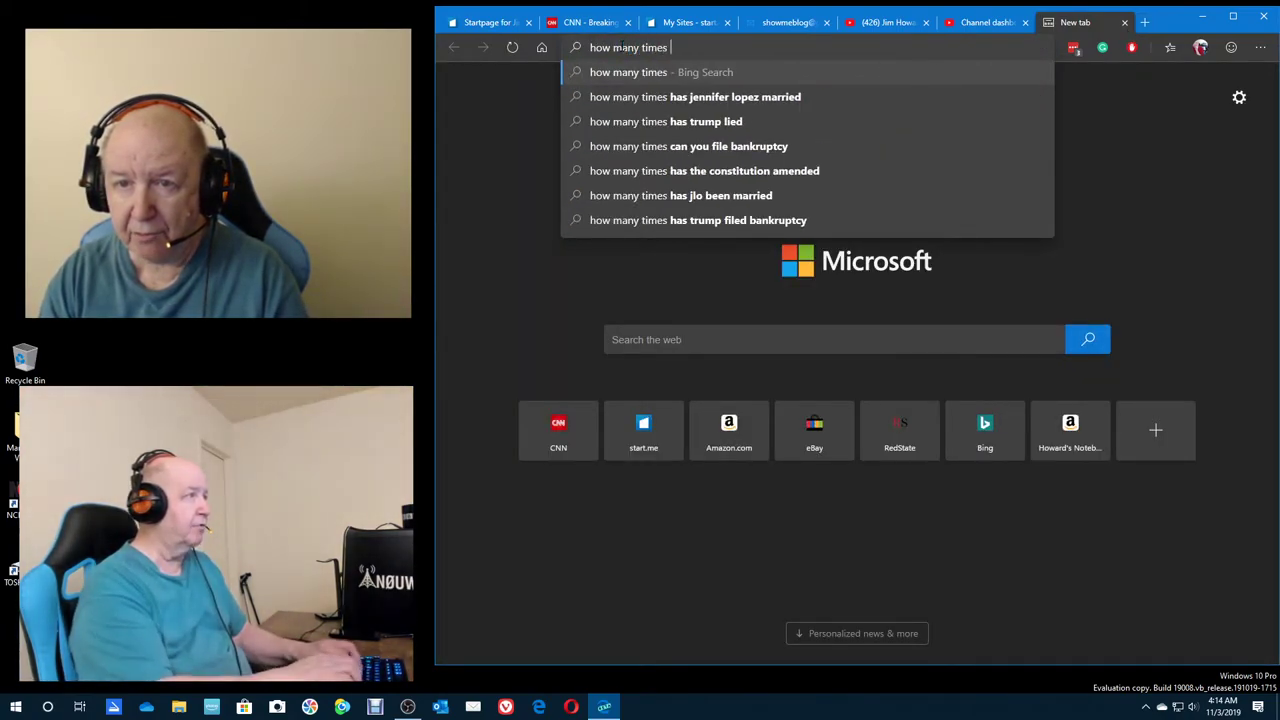
key(BackSpace)
key(BackSpace)
text(s has)
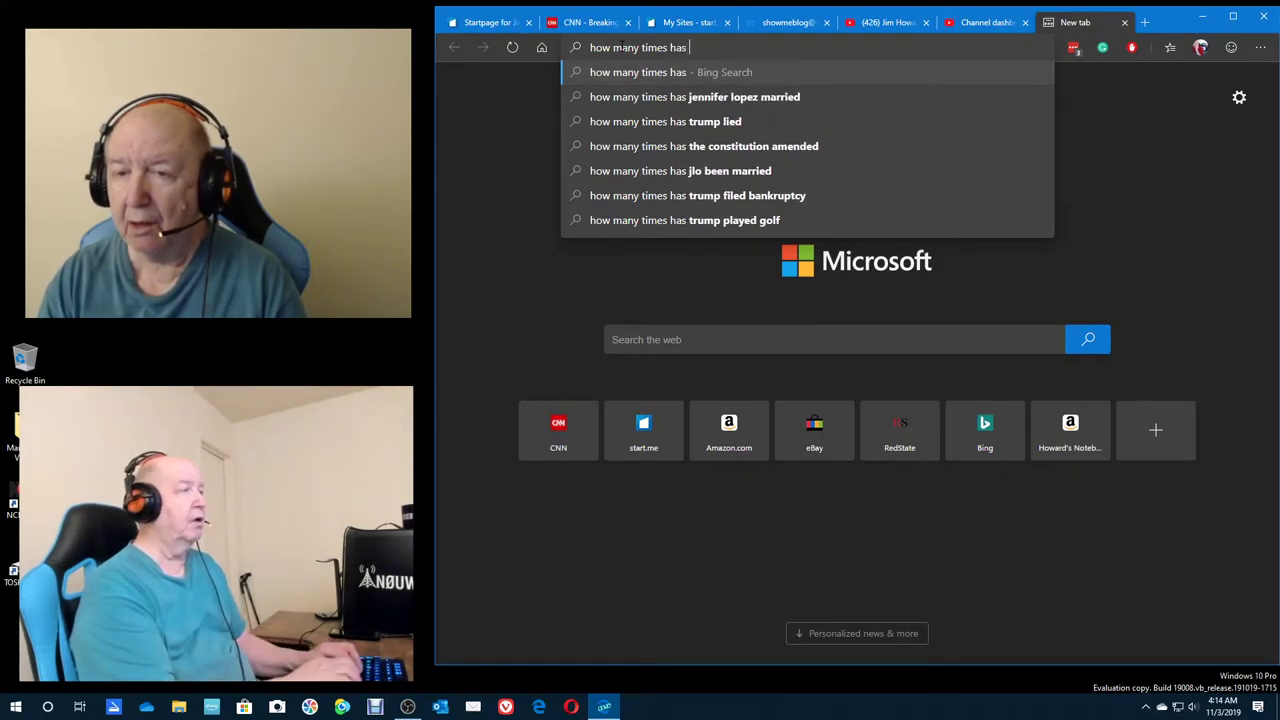
text(donald )
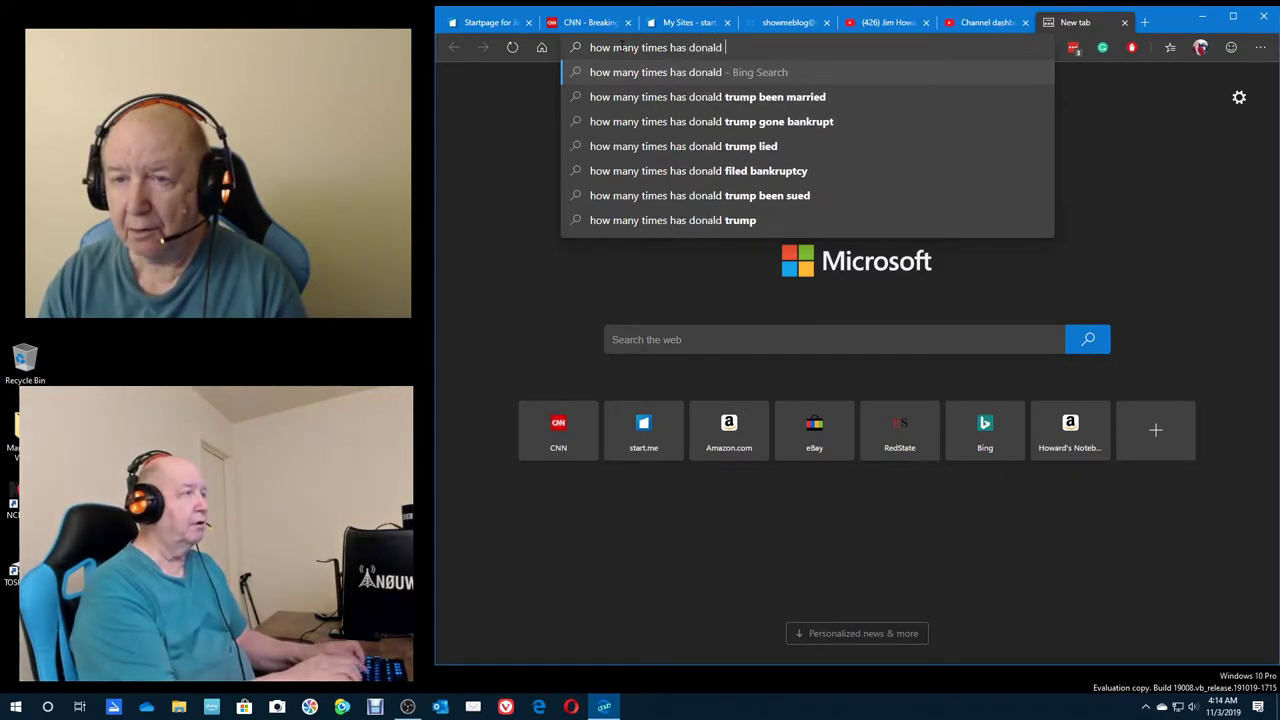
text(trump lied)
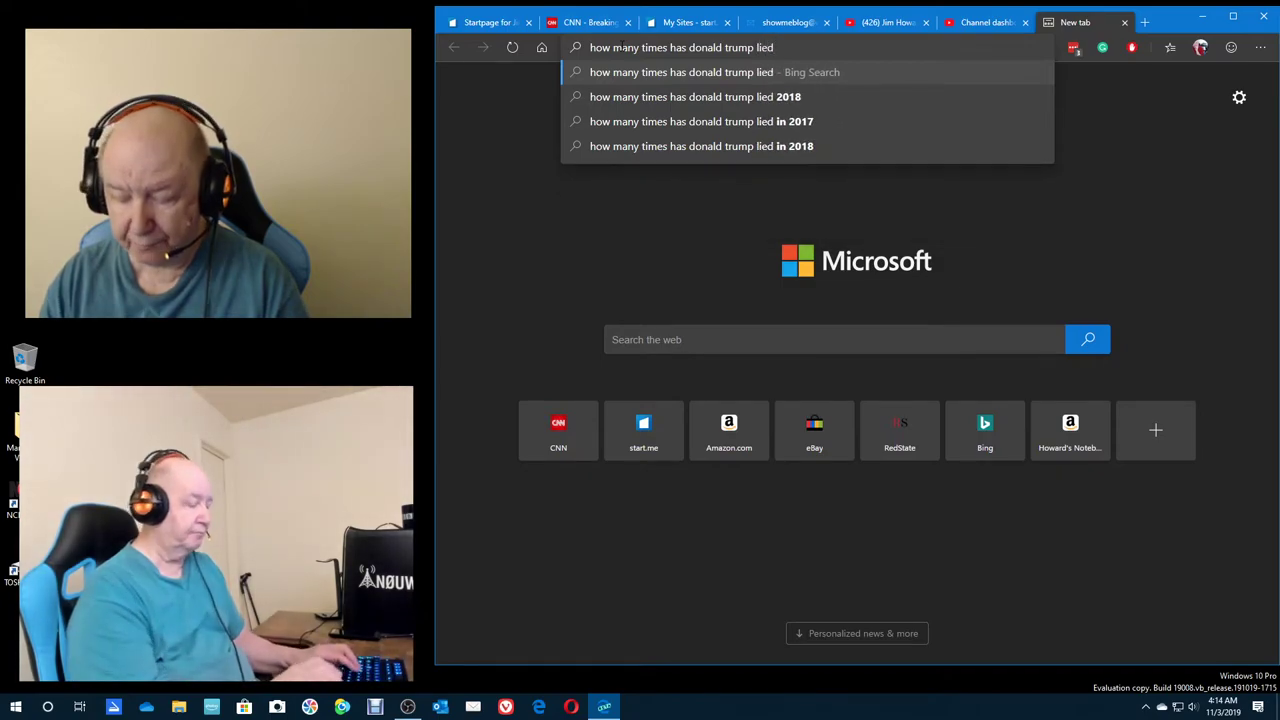
text(?)
key(Return)
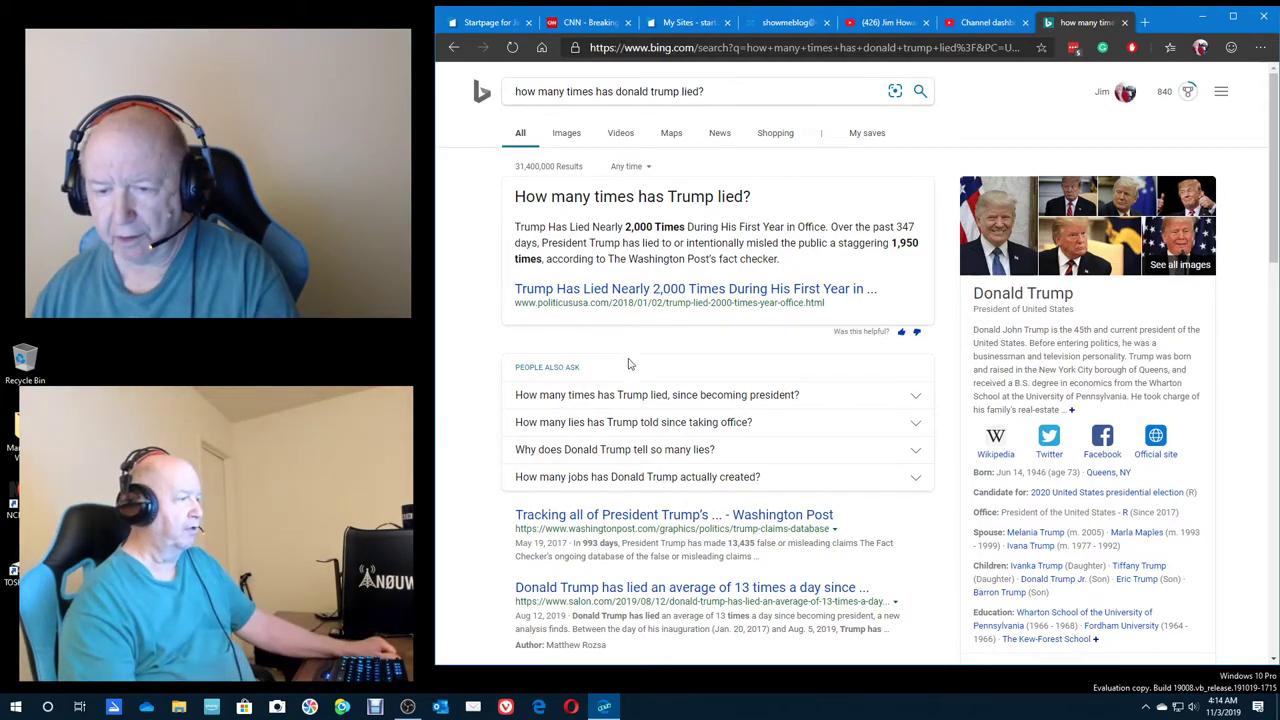
scroll(630, 370, down, 2)
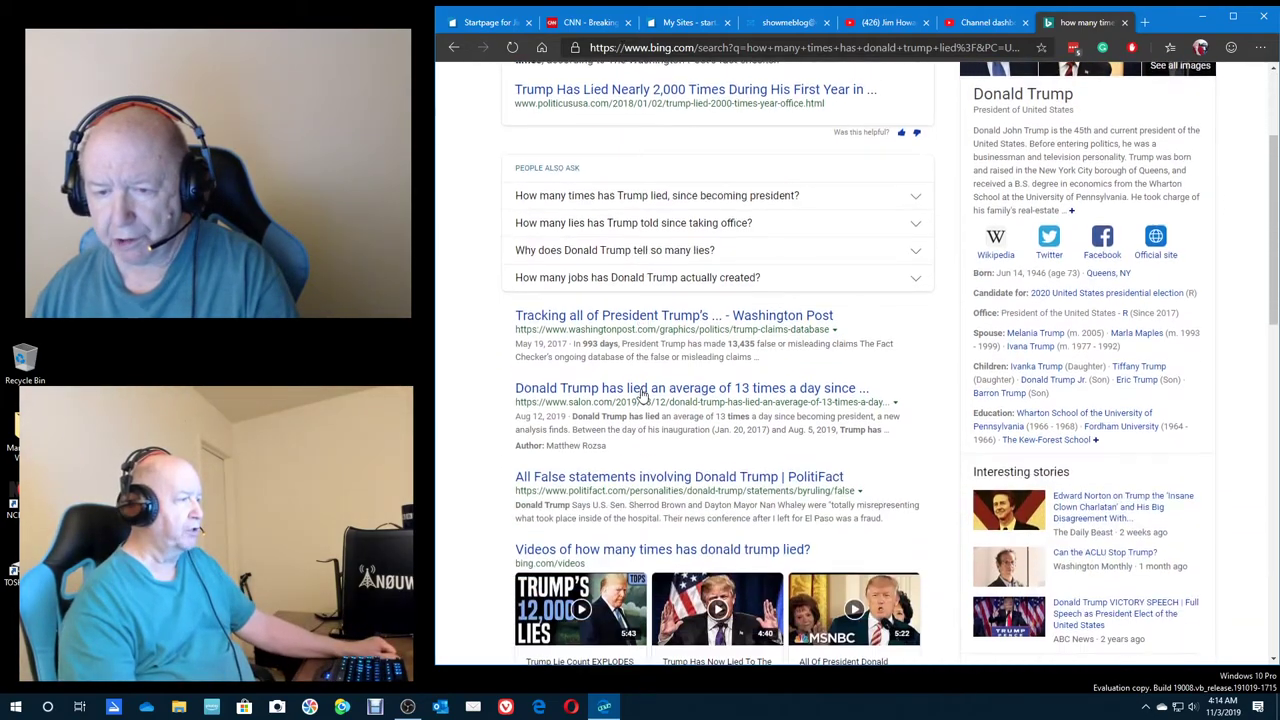
Open the Washington Post Fact Checker result listing 13,435 false or misleading claims
click(700, 315)
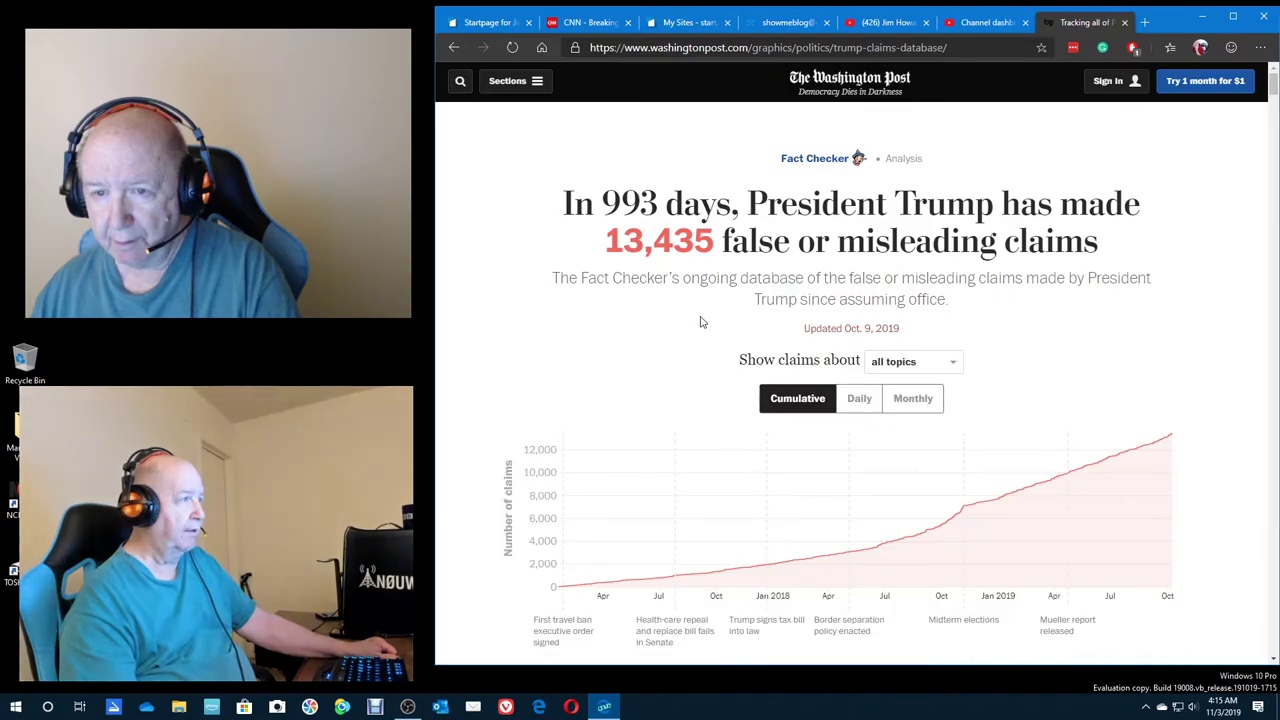
scroll(700, 322, down, 3)
scroll(700, 322, down, 3)
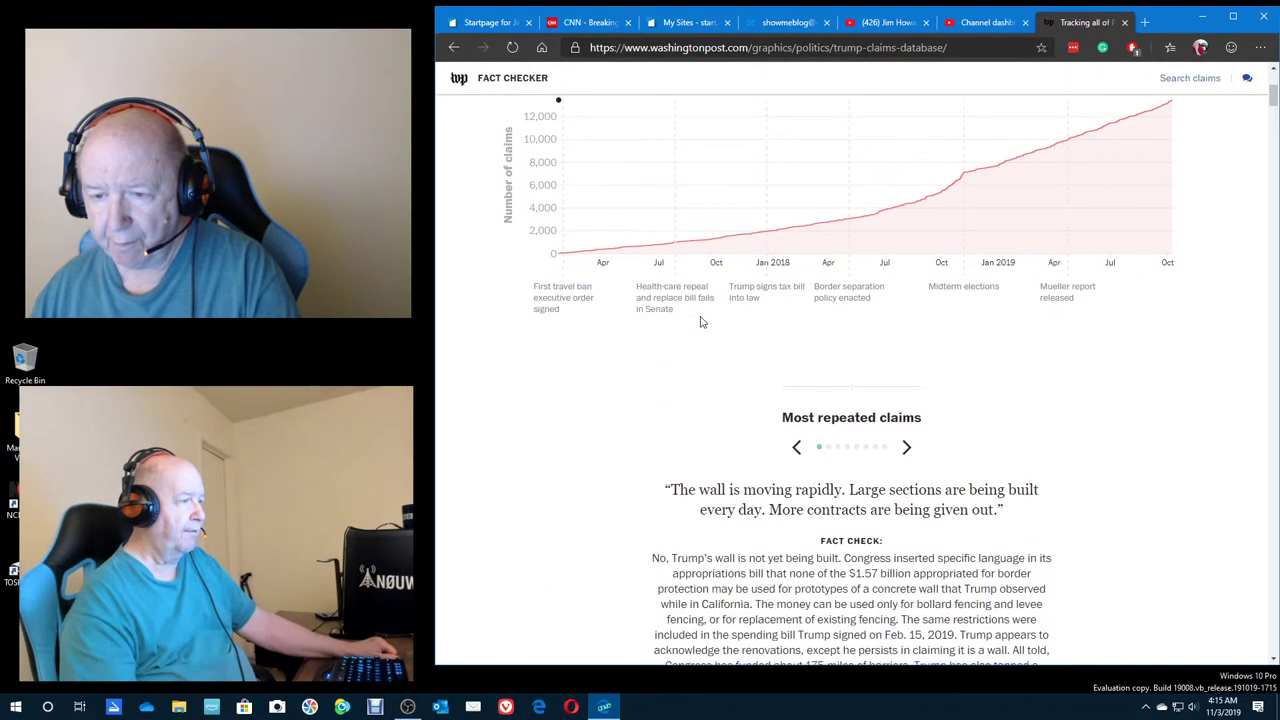
scroll(700, 322, down, 3)
scroll(700, 322, down, 4)
scroll(700, 322, down, 3)
scroll(700, 322, down, 2)
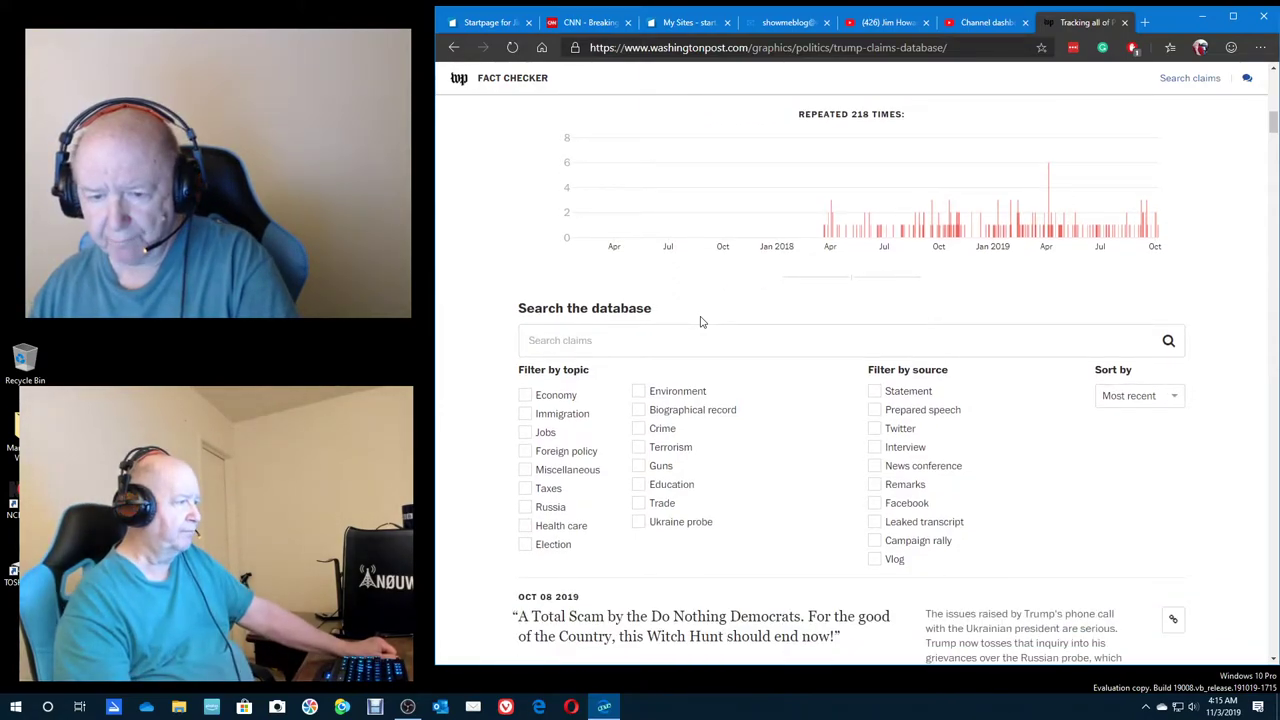
scroll(700, 322, down, 3)
scroll(700, 322, down, 2)
scroll(700, 322, down, 3)
scroll(700, 322, down, 2)
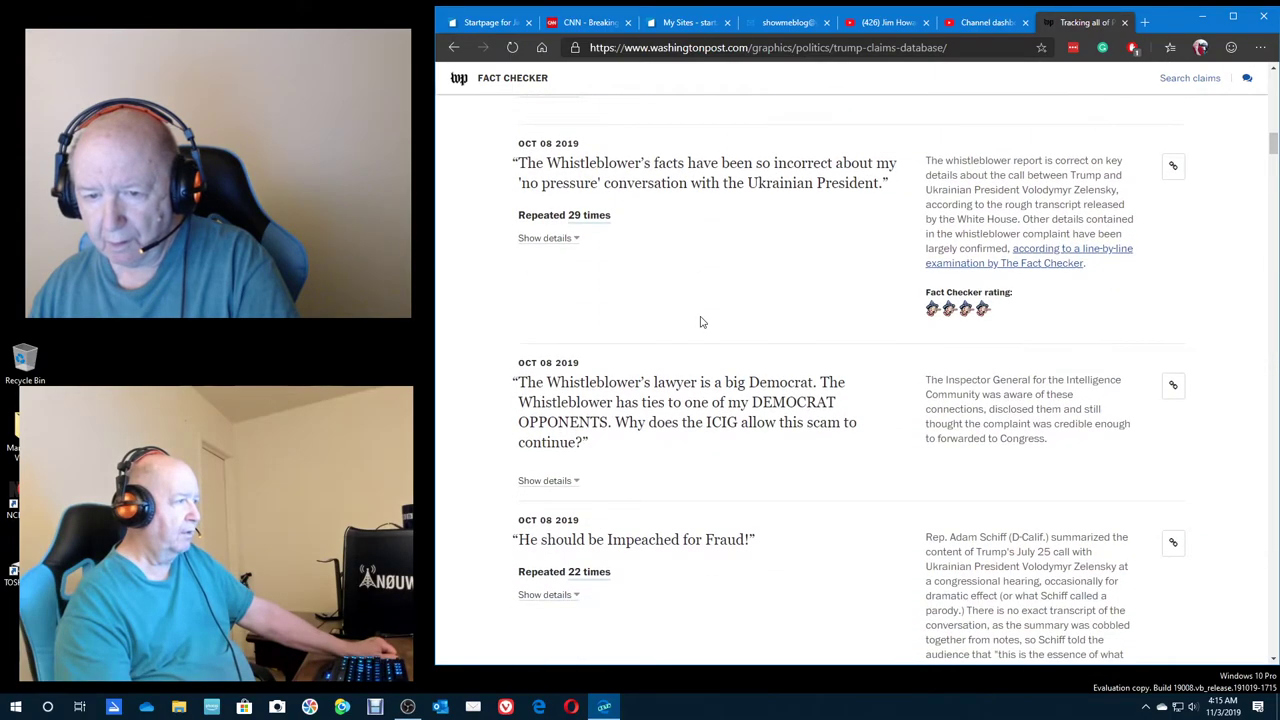
scroll(700, 322, down, 2)
scroll(700, 322, down, 2)
scroll(700, 322, up, 5)
scroll(700, 322, up, 5)
scroll(700, 322, up, 5)
scroll(700, 322, up, 5)
scroll(700, 322, up, 3)
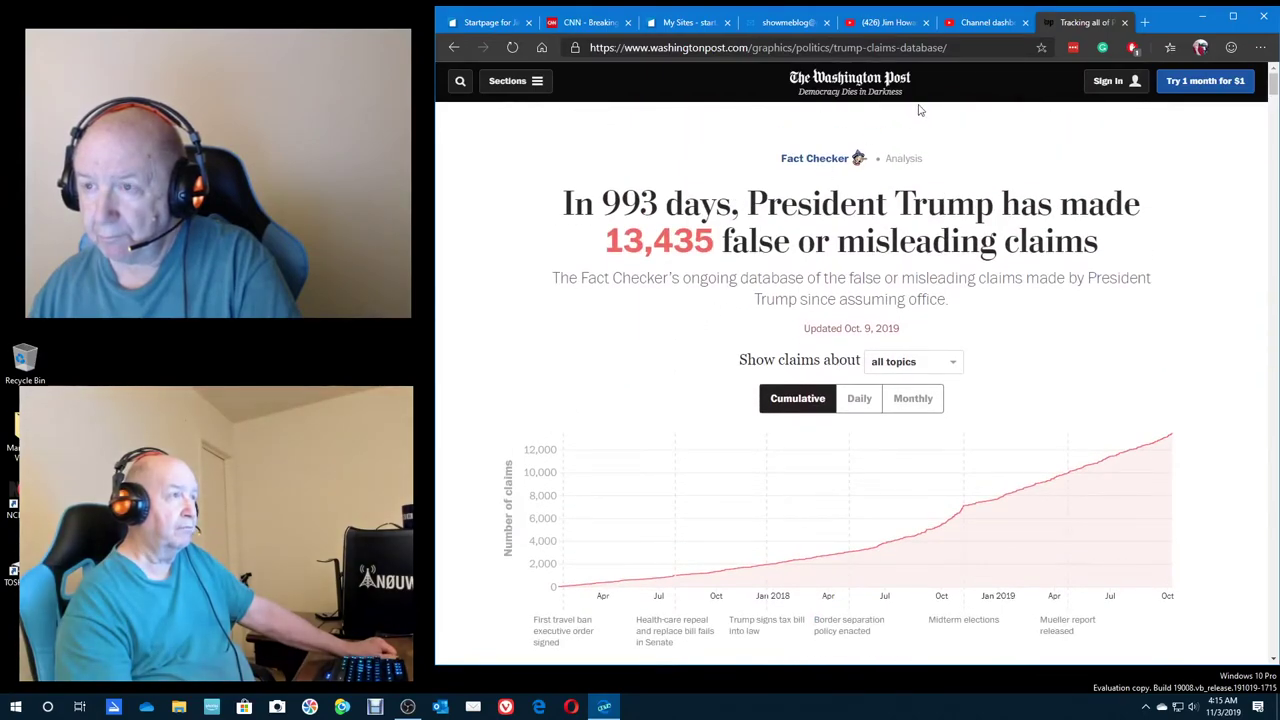
Close the Washington Post Fact Checker tab, landing back on CNN's ICE-detained doctors headline
click(1125, 22)
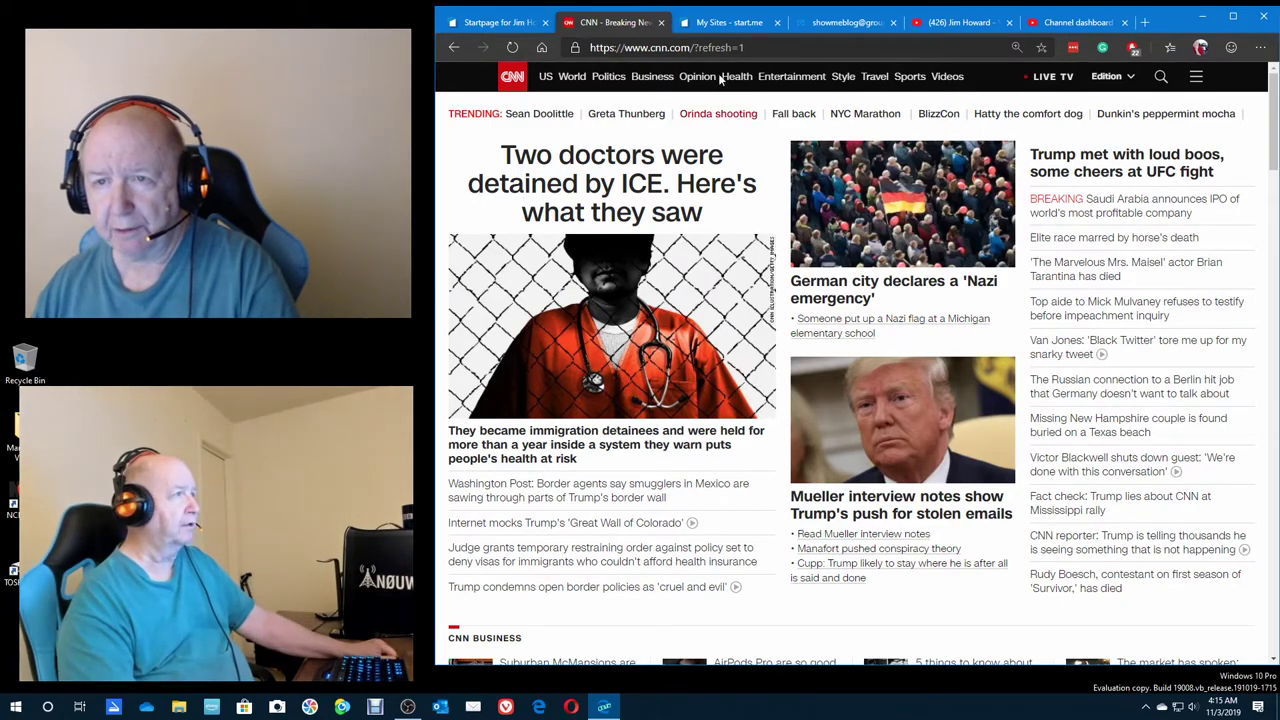
click(717, 22)
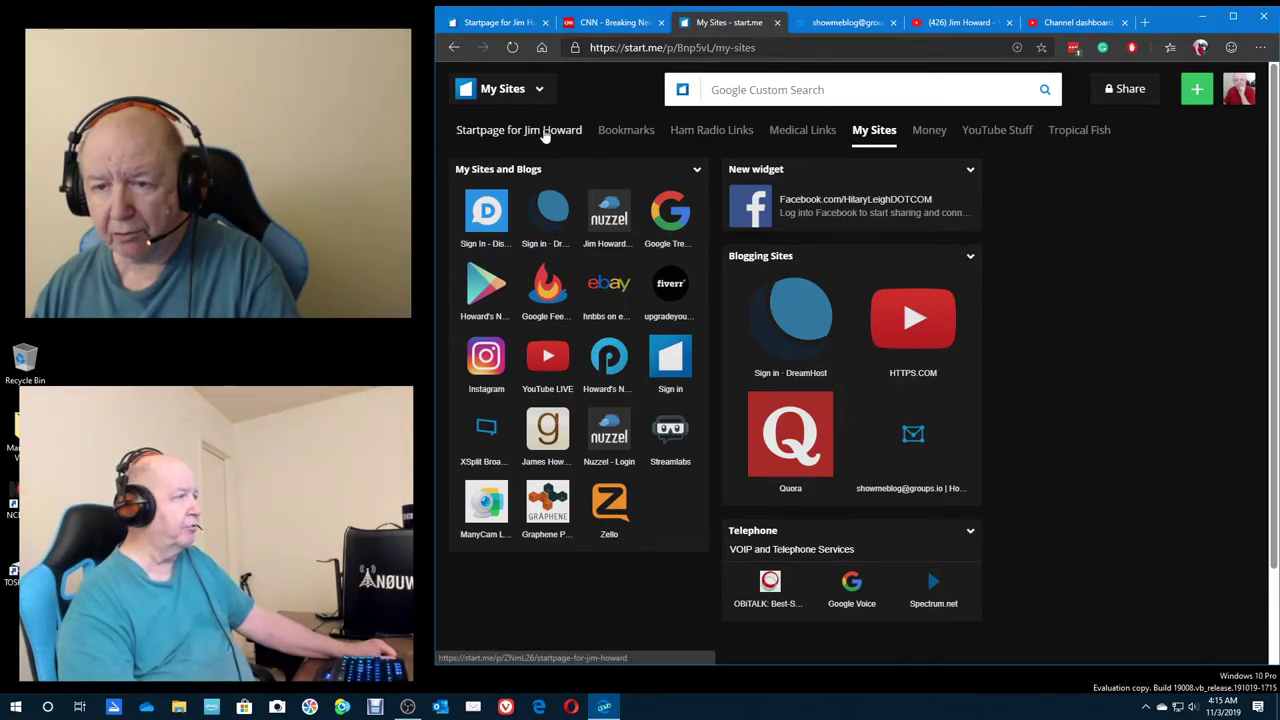
click(519, 130)
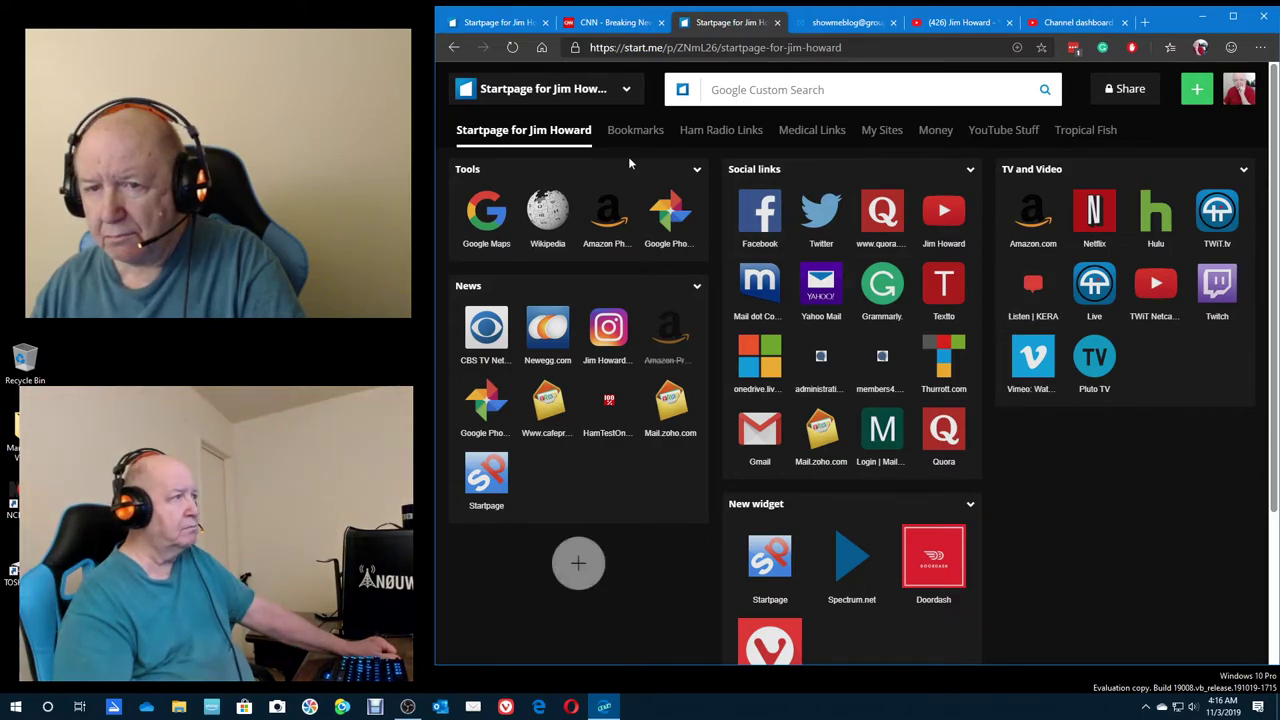
Go via the Bookmarks page to start.me's Ham Radio Links page
click(635, 130)
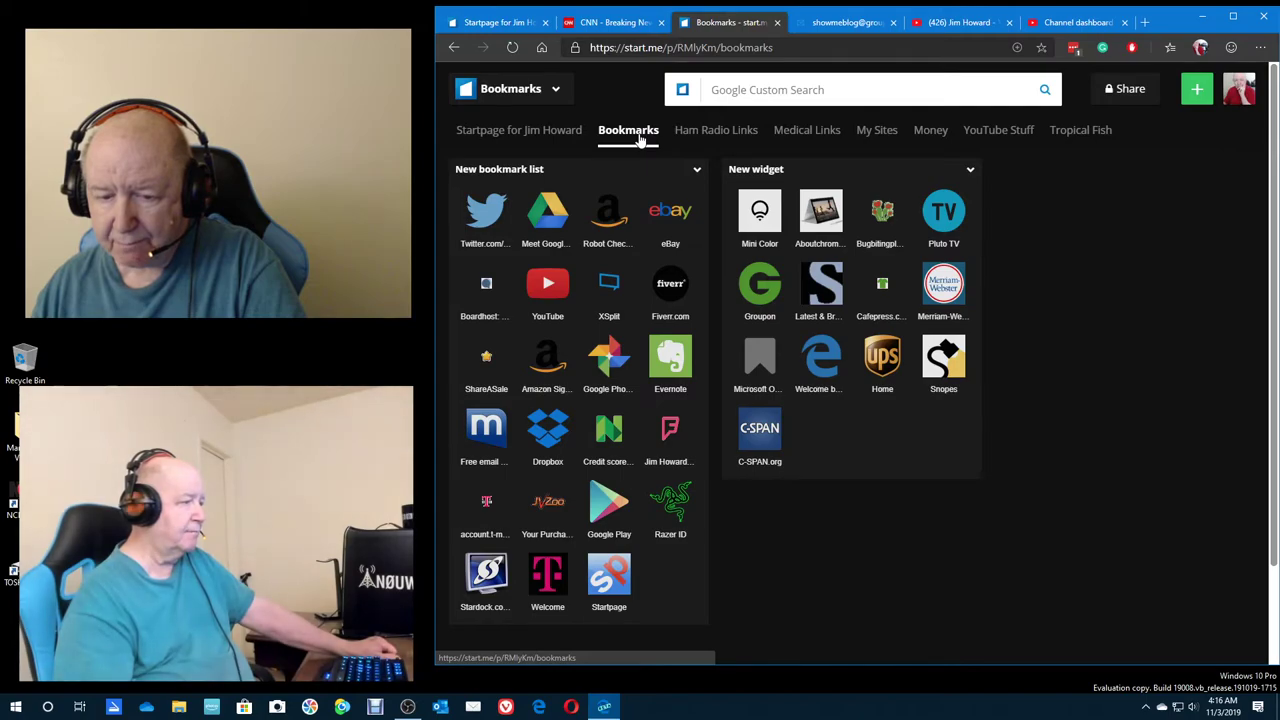
click(715, 130)
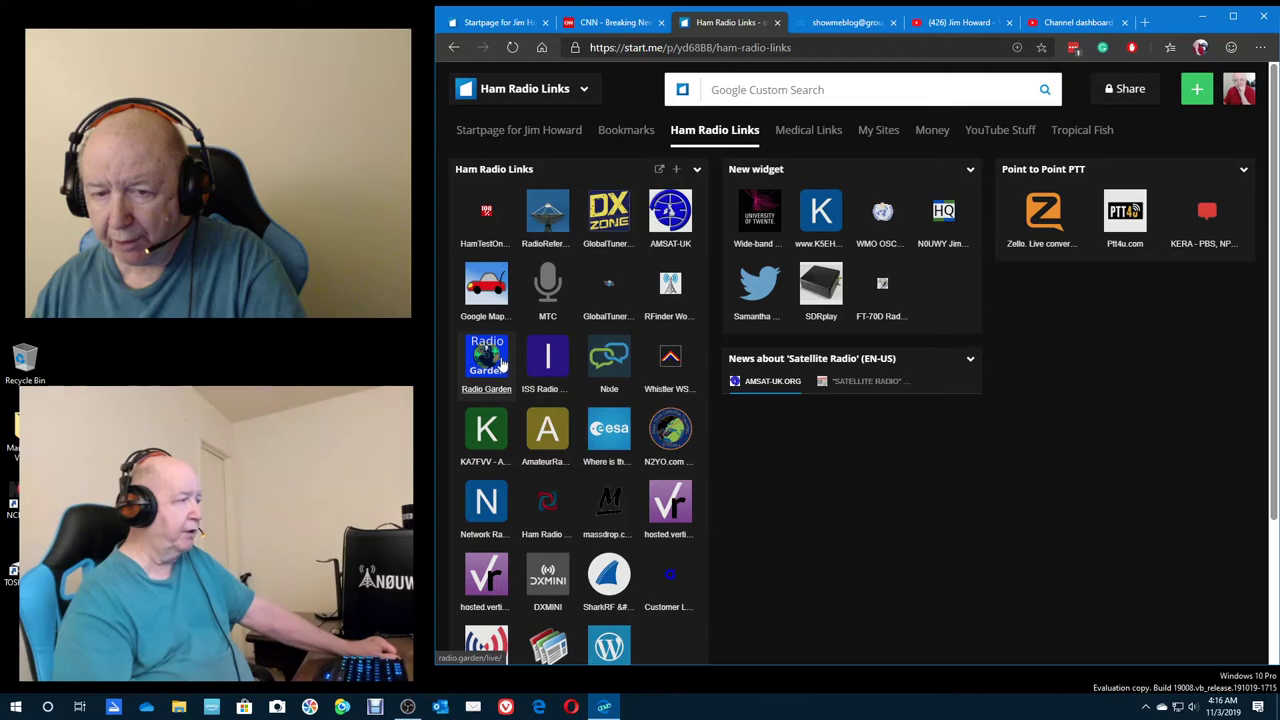
mouse_move(486, 358)
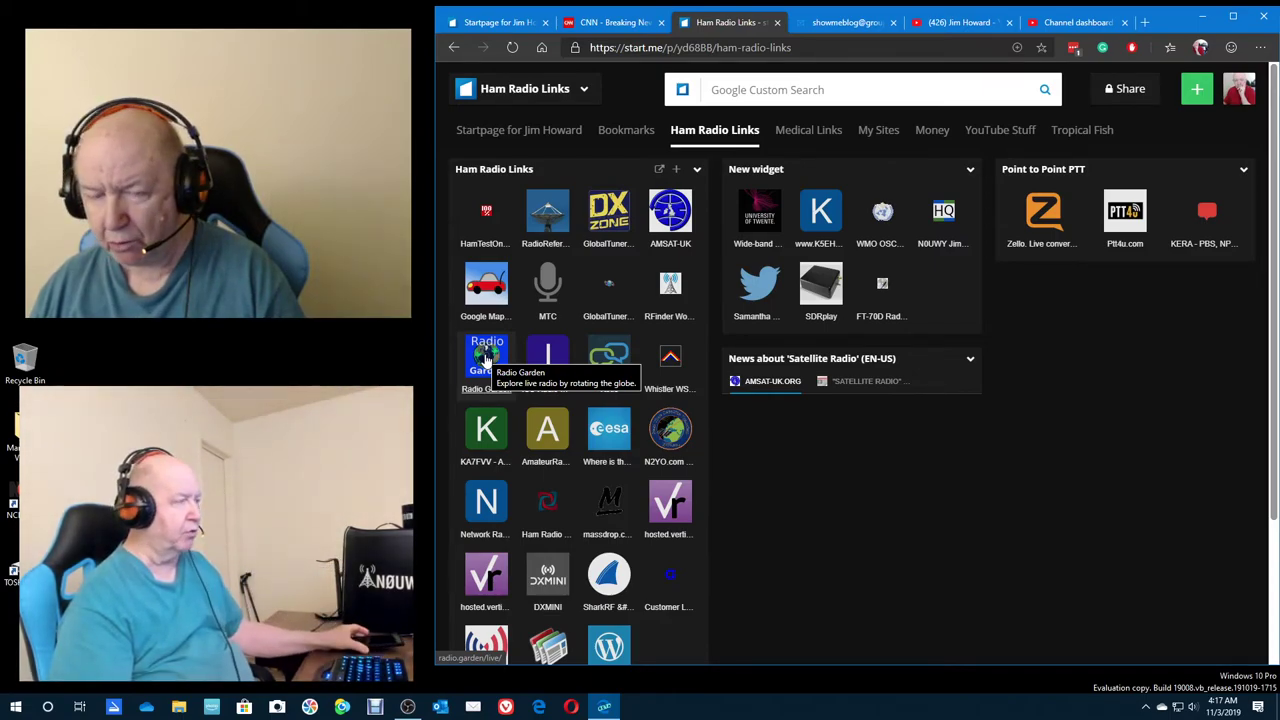
Play BBC World Service from London on Radio Garden, page through more stations, then close it
click(484, 353)
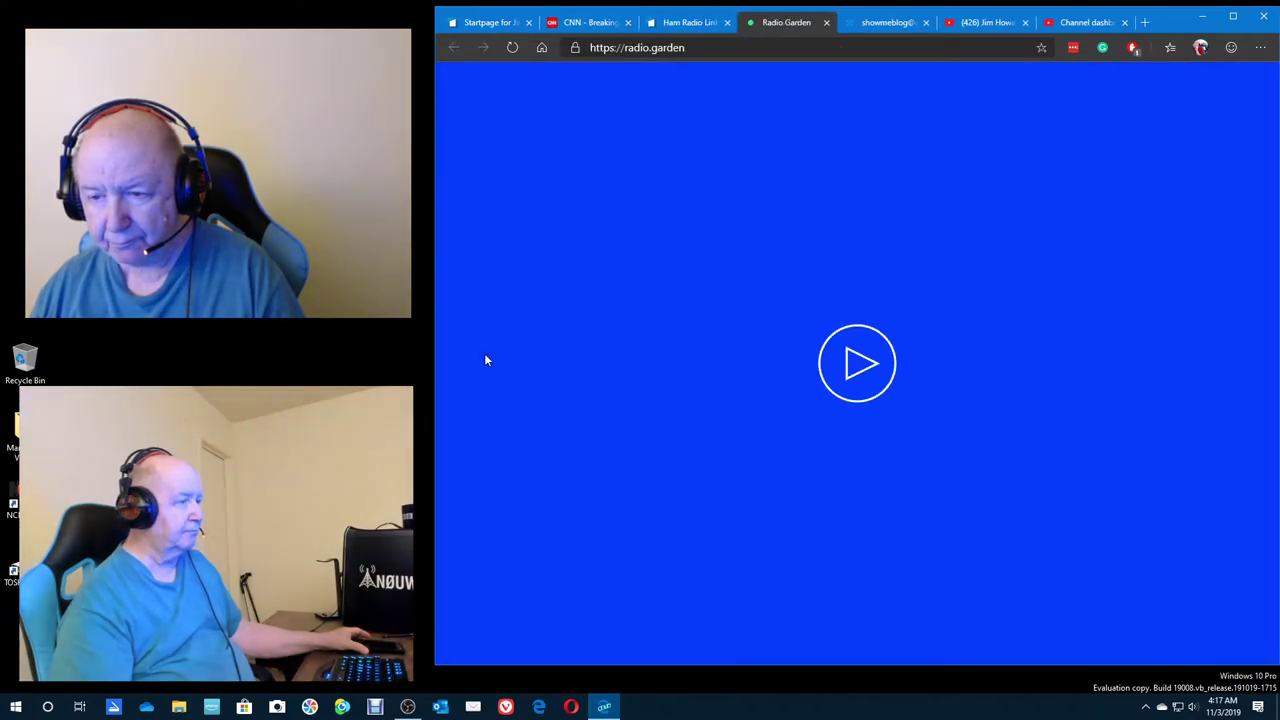
click(862, 367)
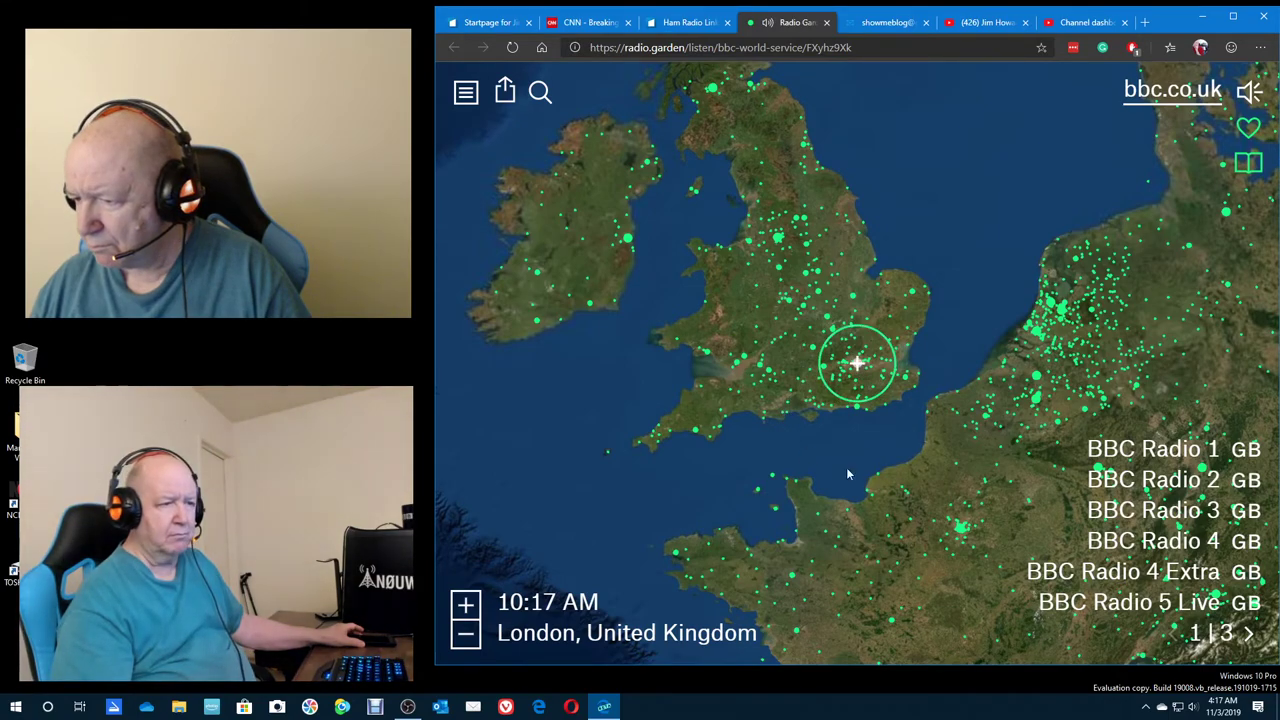
click(1250, 638)
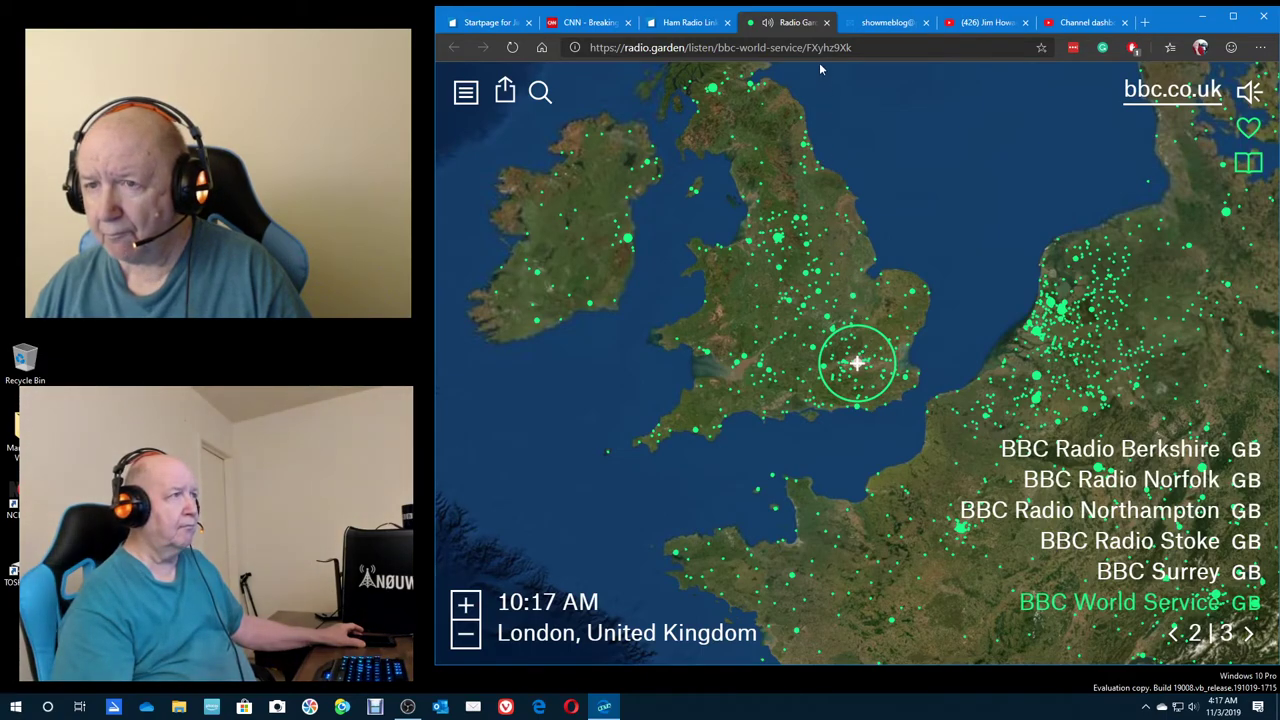
click(826, 22)
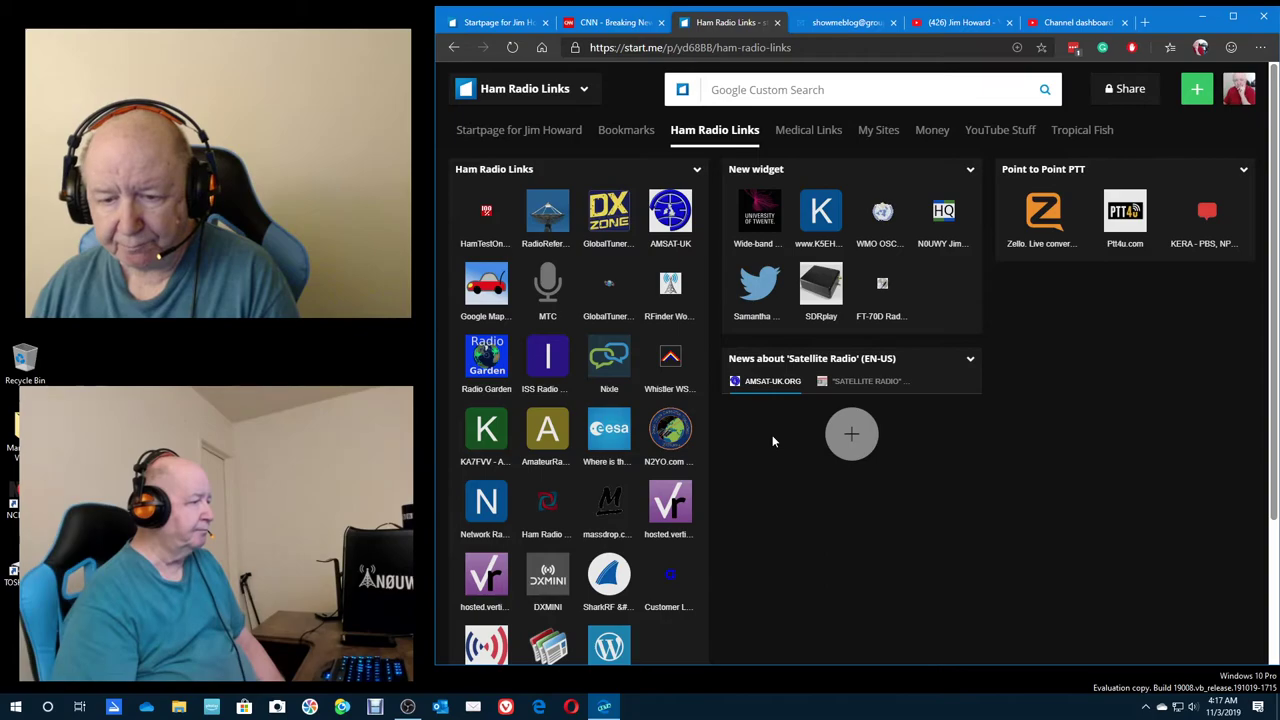
scroll(768, 450, down, 1)
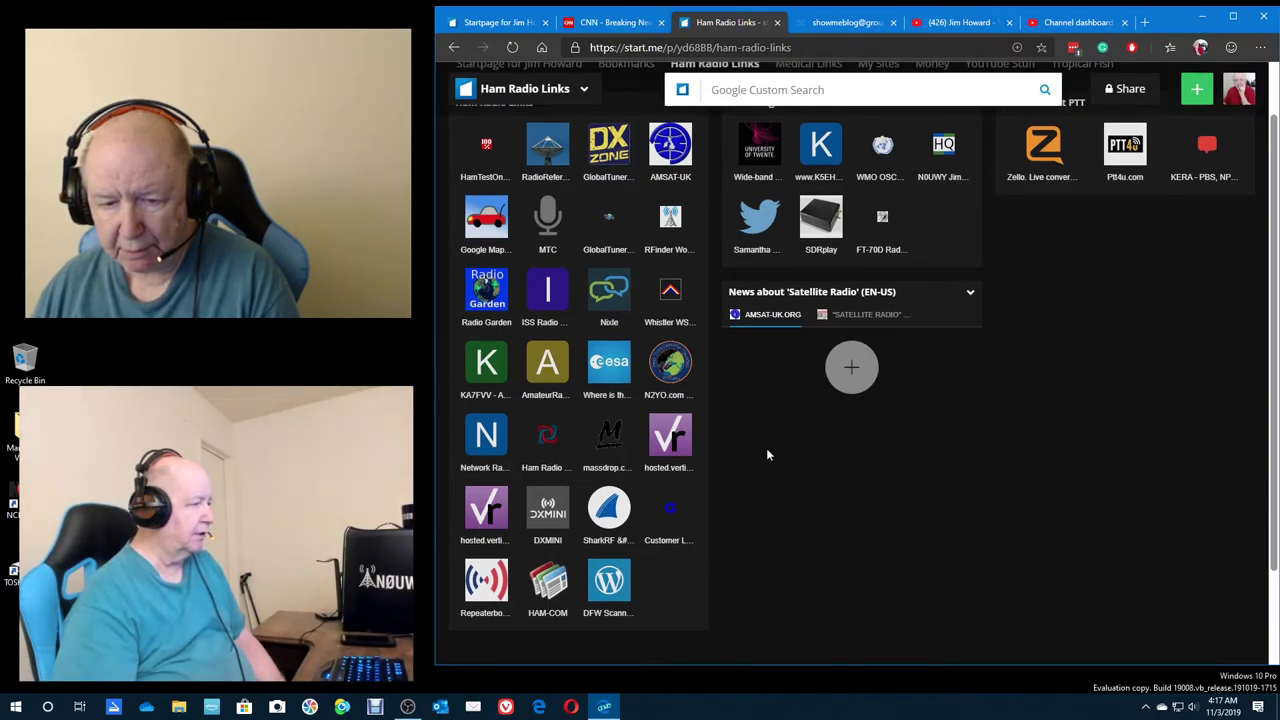
scroll(768, 455, up, 1)
scroll(768, 455, down, 1)
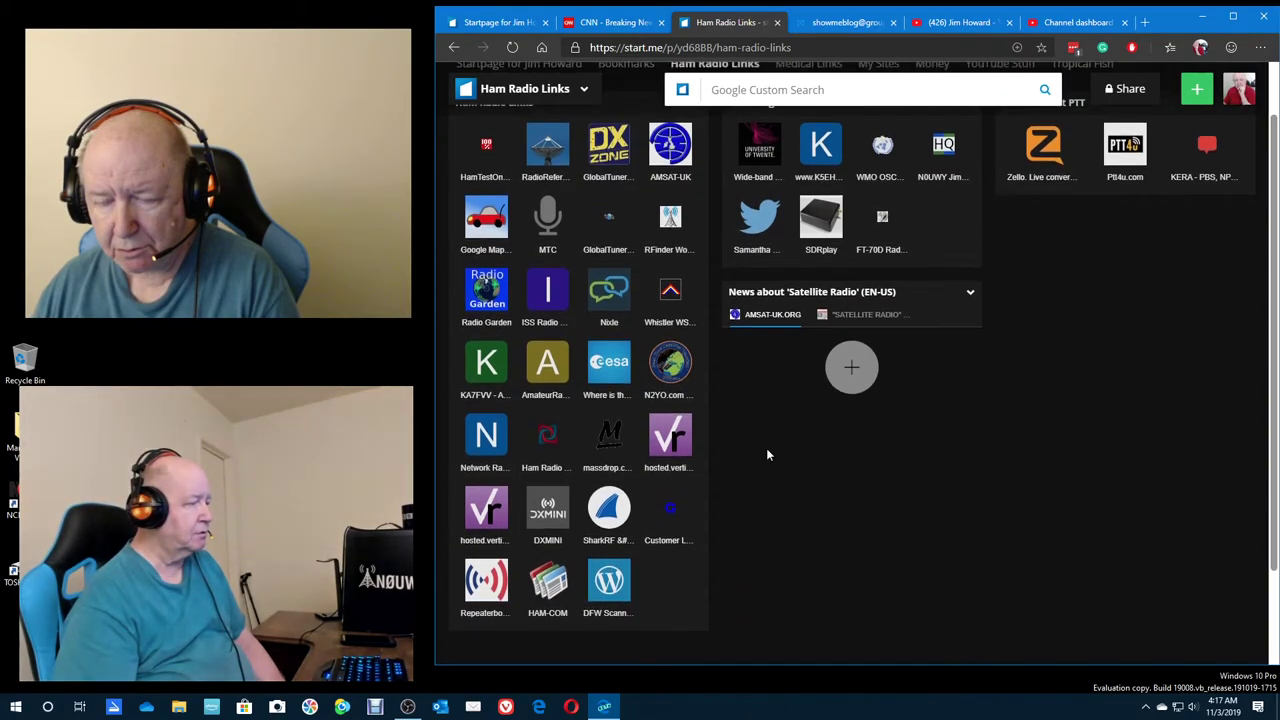
scroll(768, 455, up, 1)
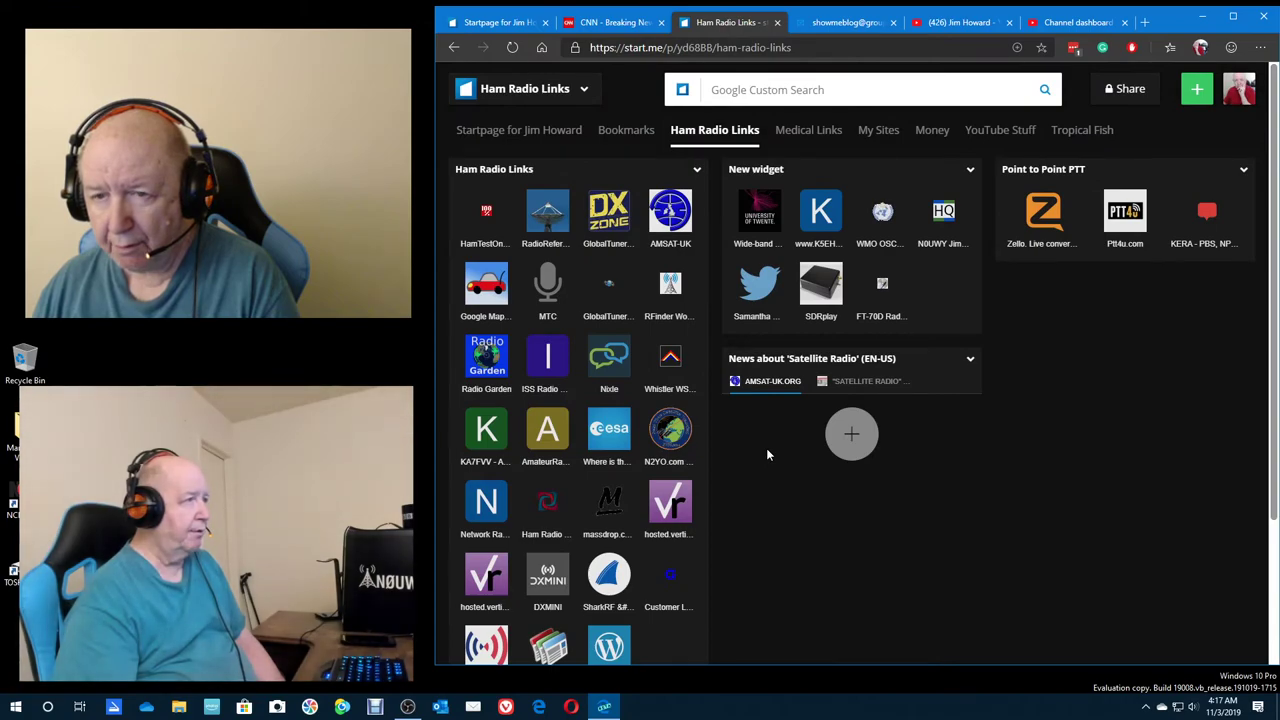
scroll(768, 455, down, 3)
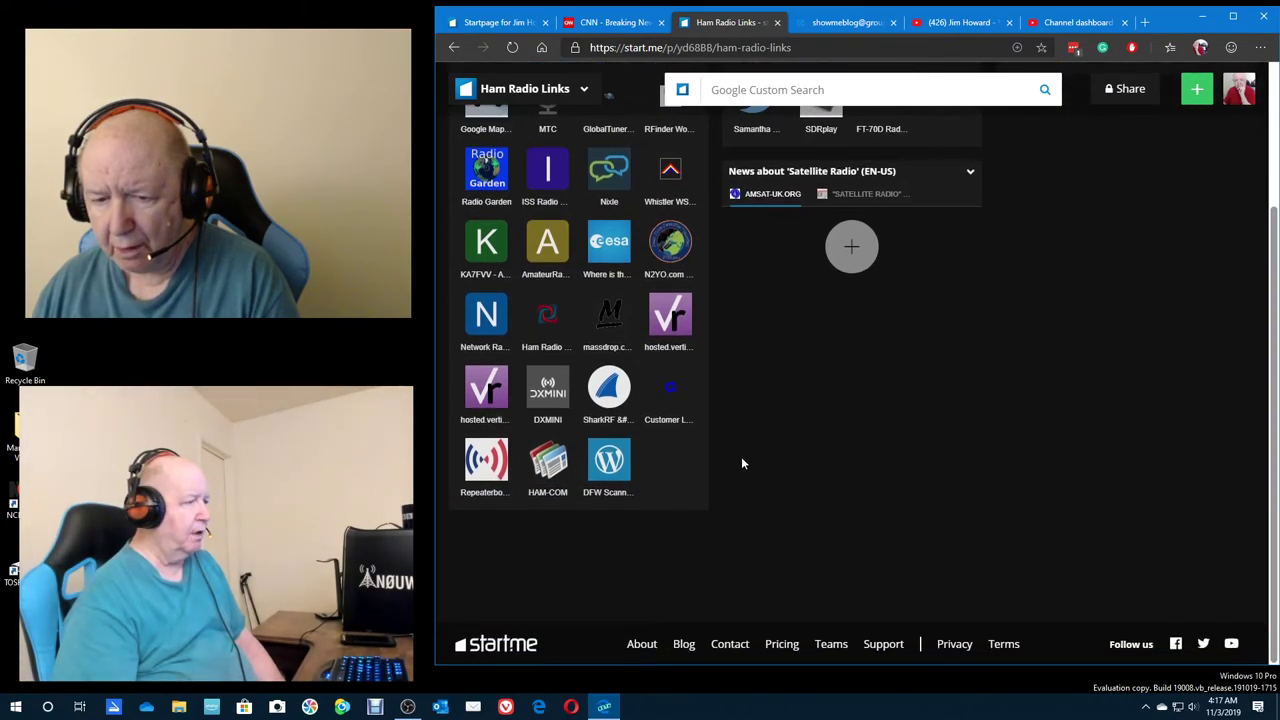
Open DFW Scanner and close its newsletter pop-up to reveal the South Arlington shooting story
click(610, 460)
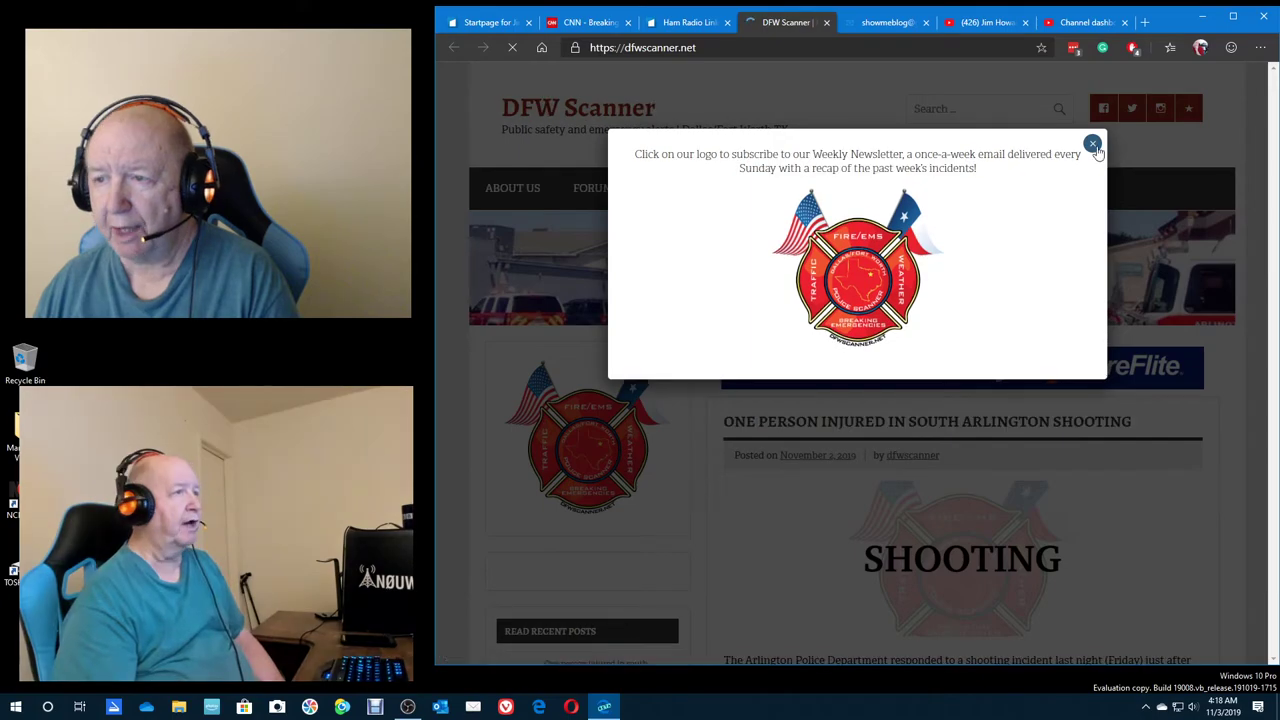
click(1095, 147)
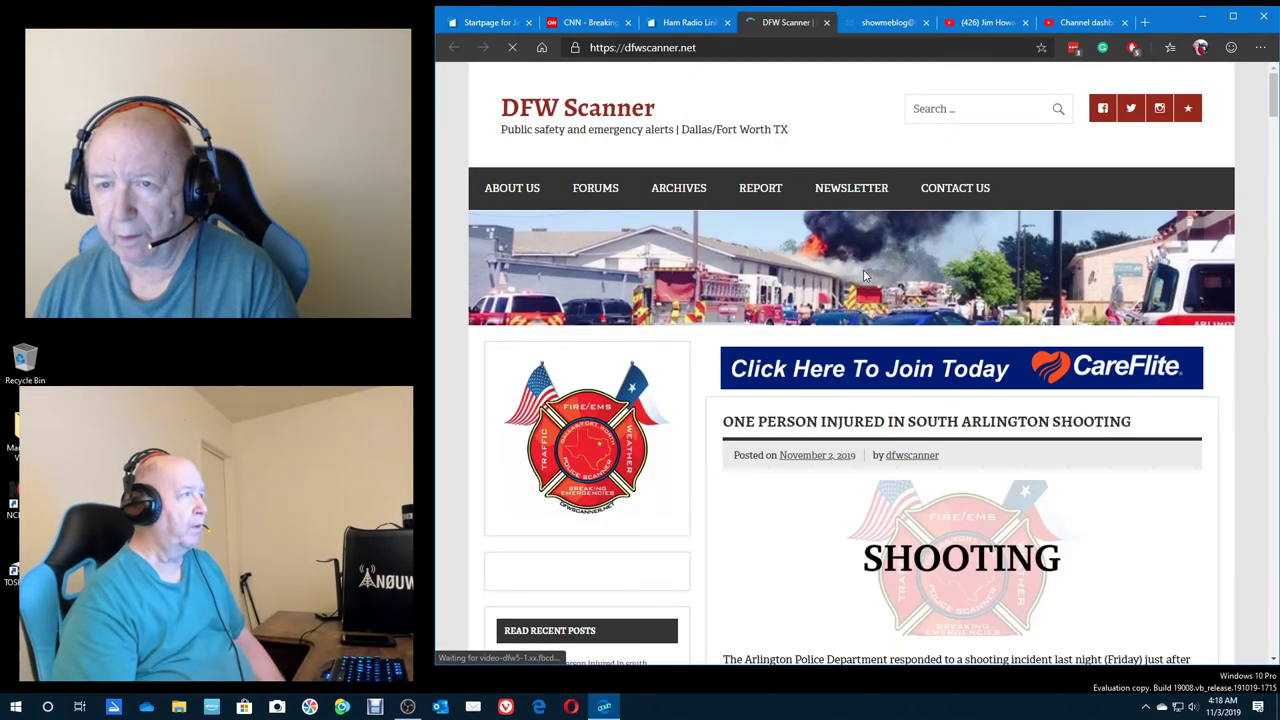
scroll(823, 330, down, 3)
scroll(823, 330, down, 3)
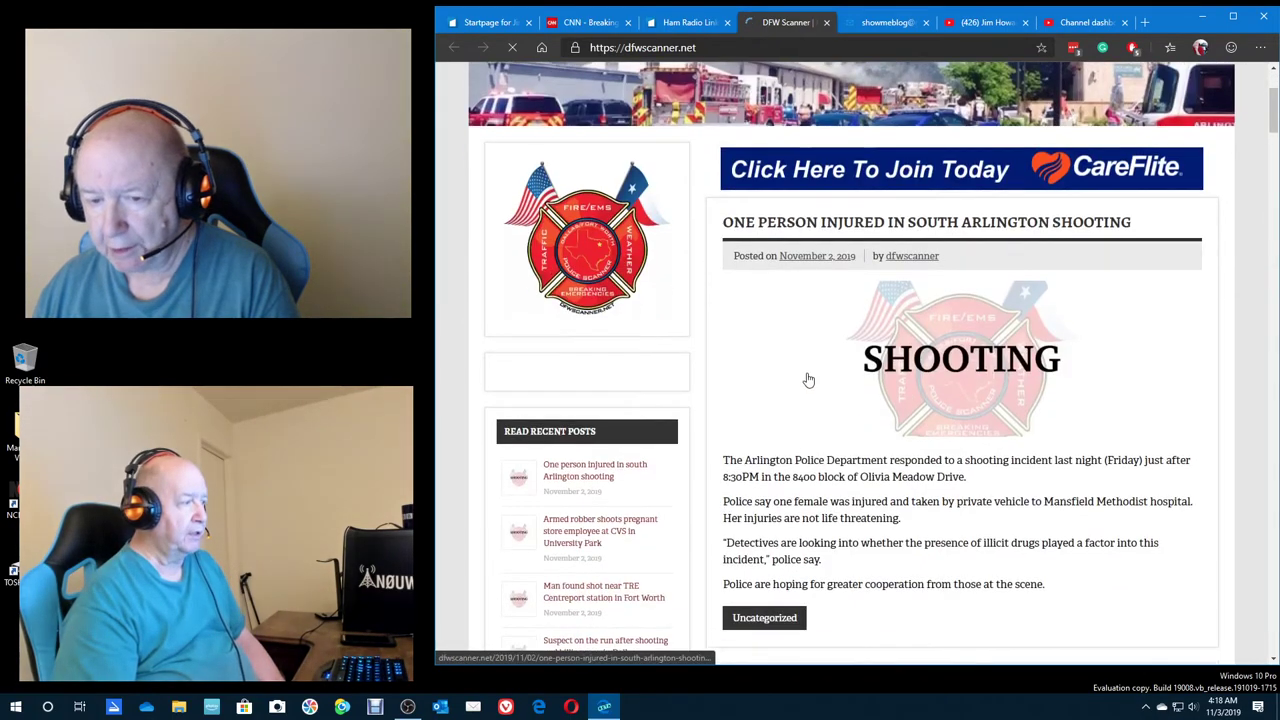
scroll(808, 378, up, 6)
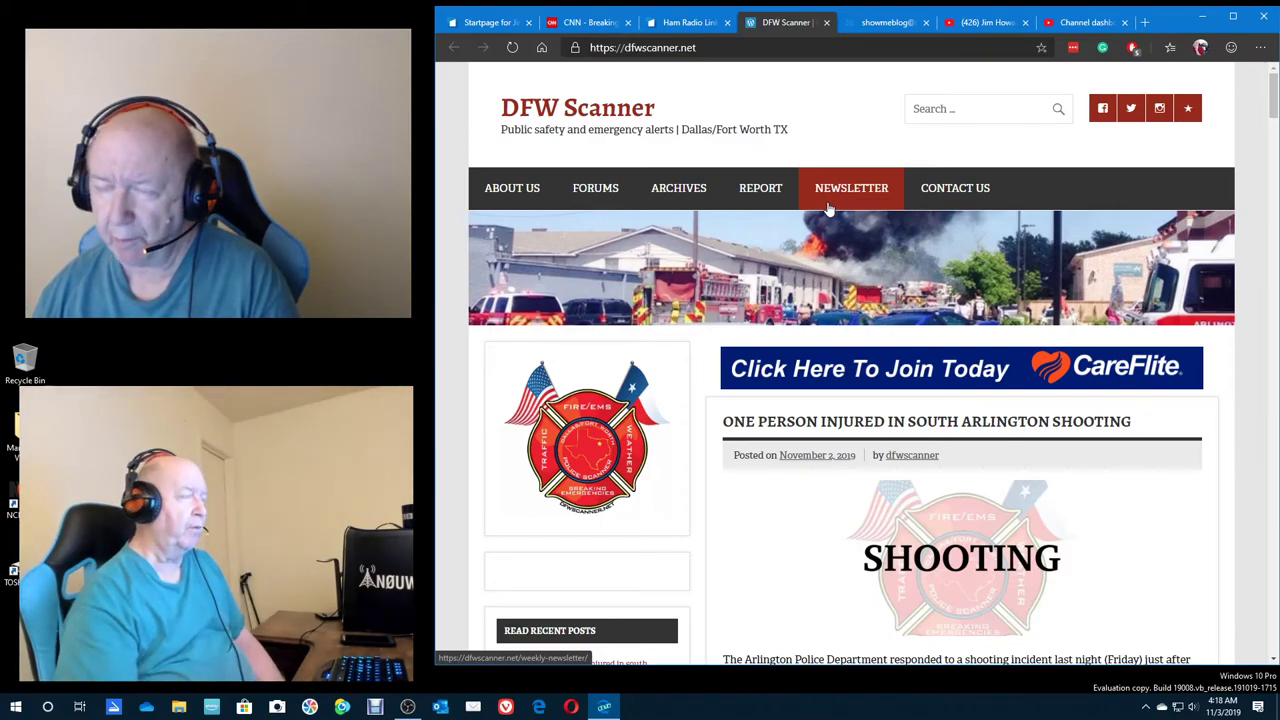
Close the DFW Scanner tab and go via Medical Links to start.me's My Sites page
click(828, 24)
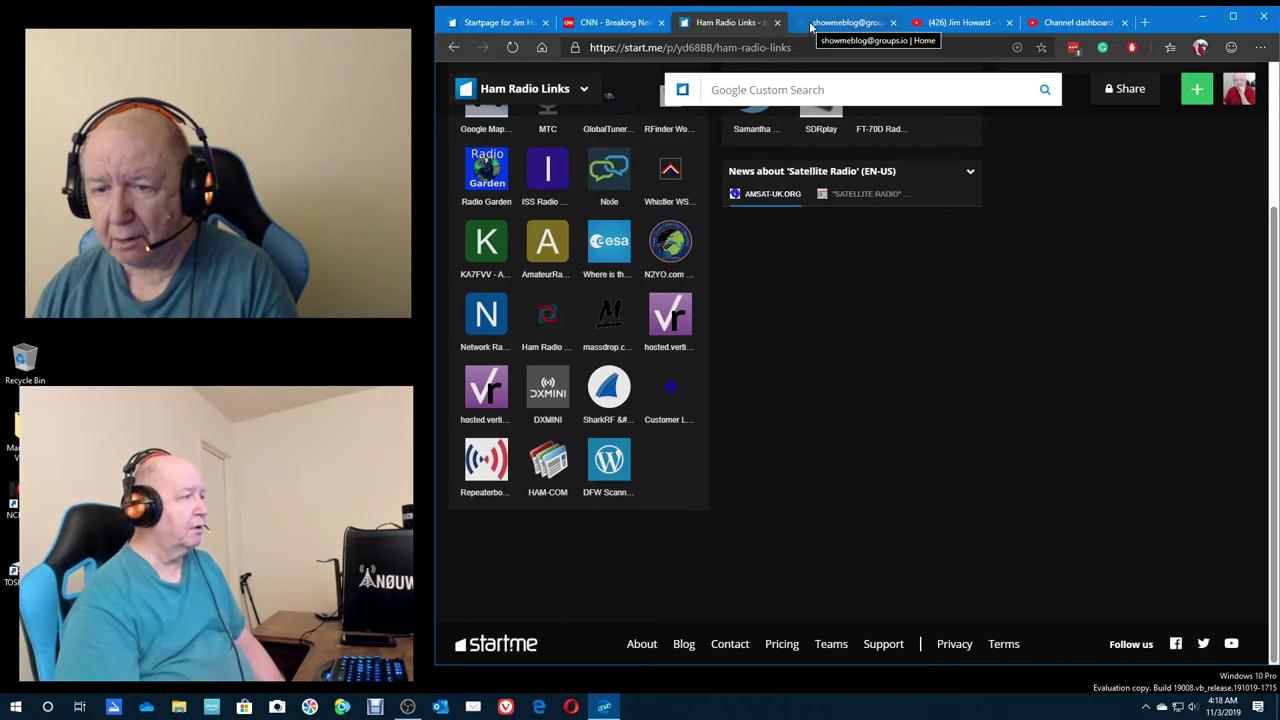
mouse_move(818, 326)
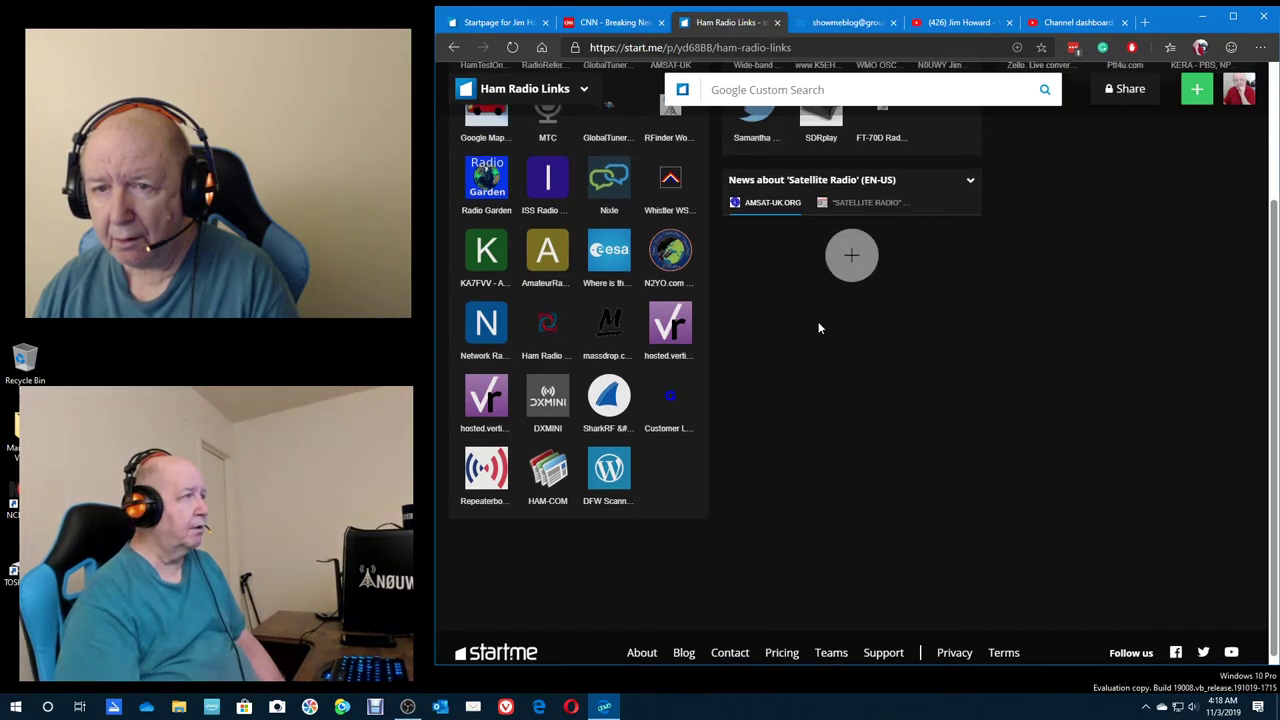
scroll(818, 327, up, 3)
click(808, 130)
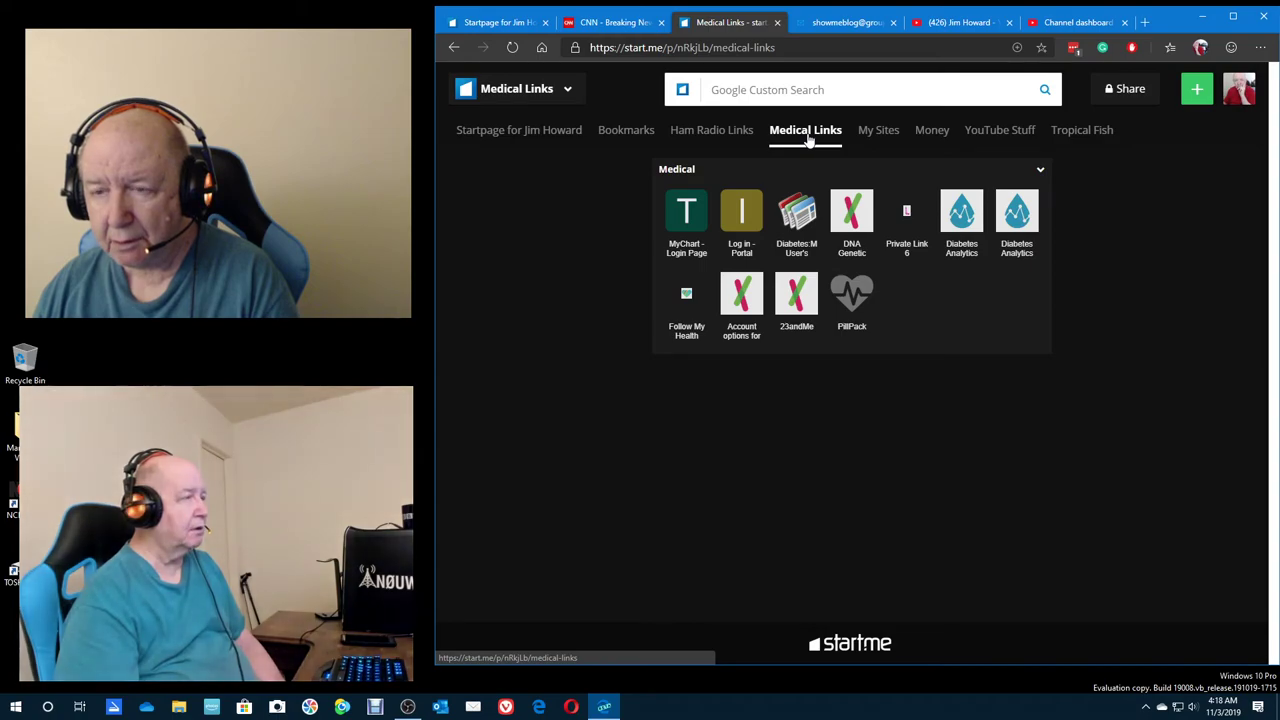
click(876, 130)
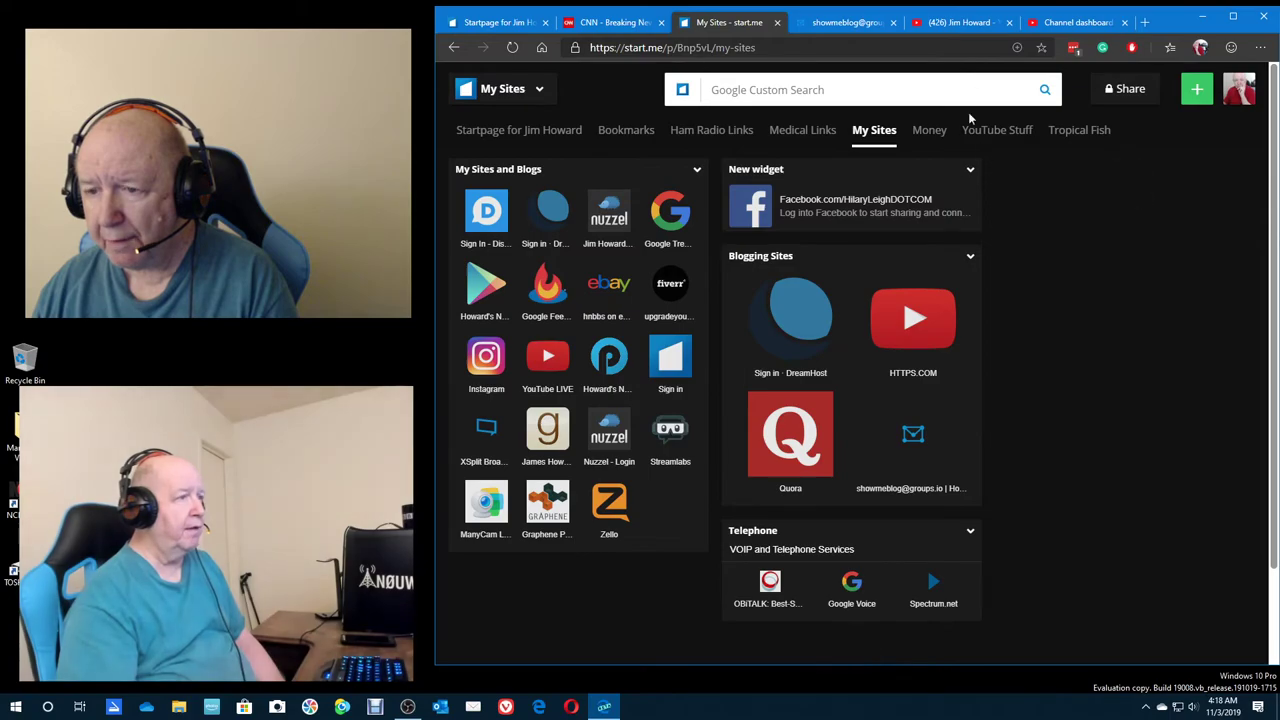
Browse the showmeblog group home page, then switch to the other showmeblog tab
click(914, 432)
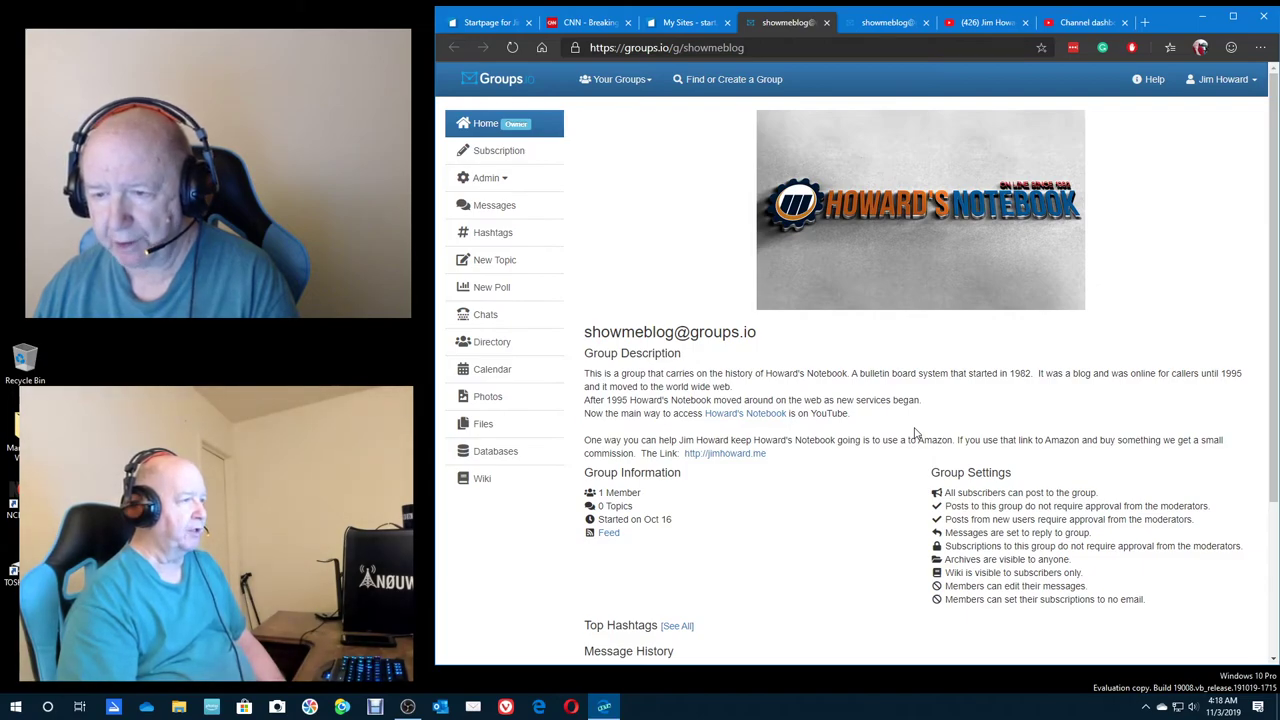
scroll(913, 432, down, 5)
scroll(913, 432, up, 3)
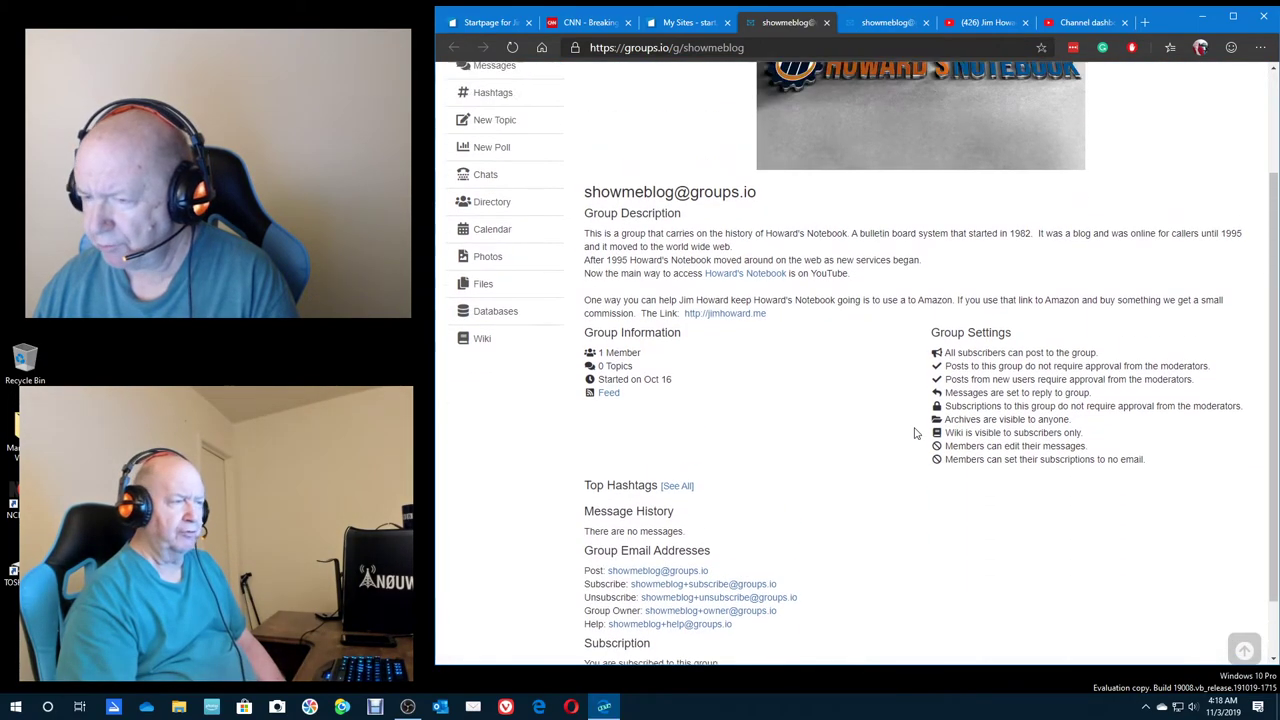
scroll(913, 432, up, 2)
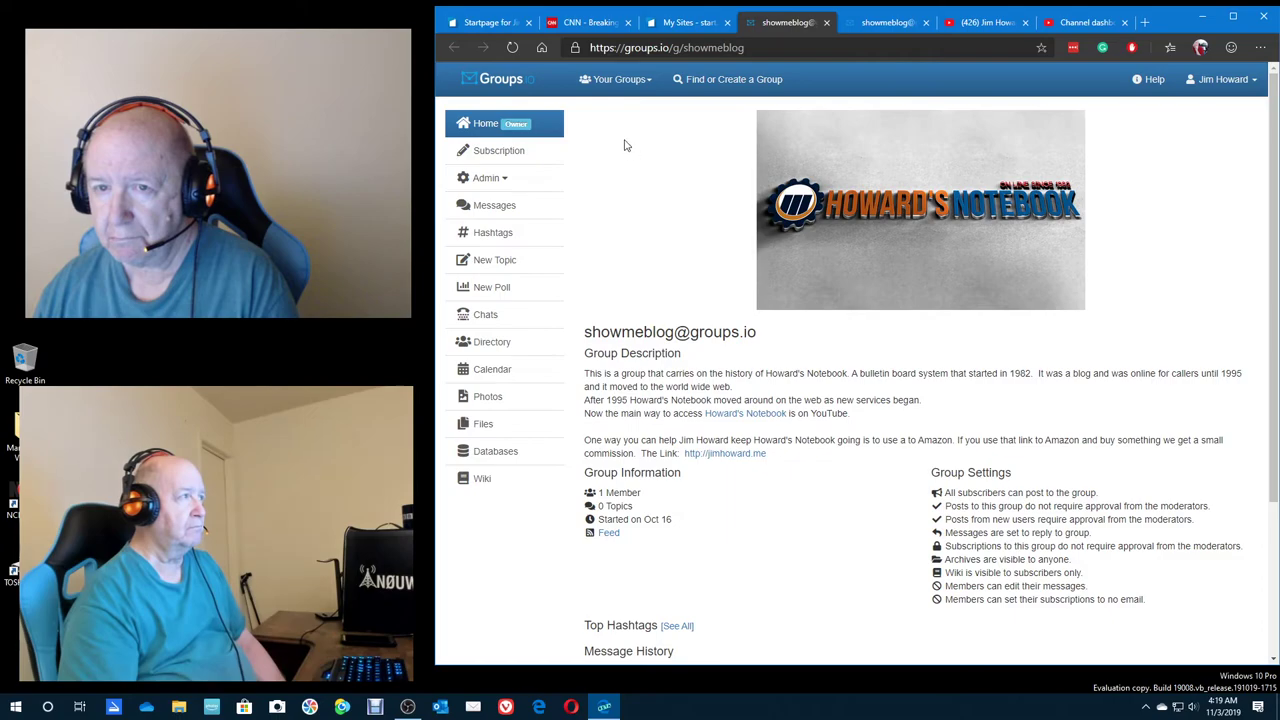
click(628, 82)
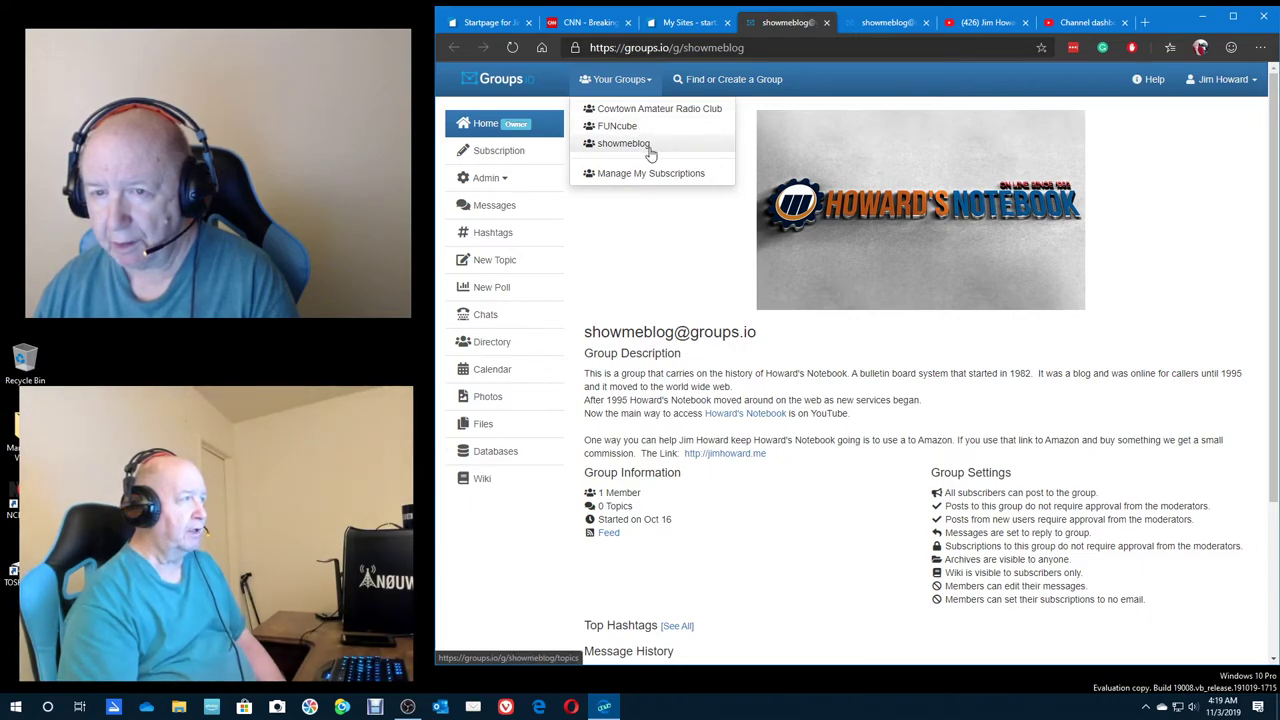
click(657, 260)
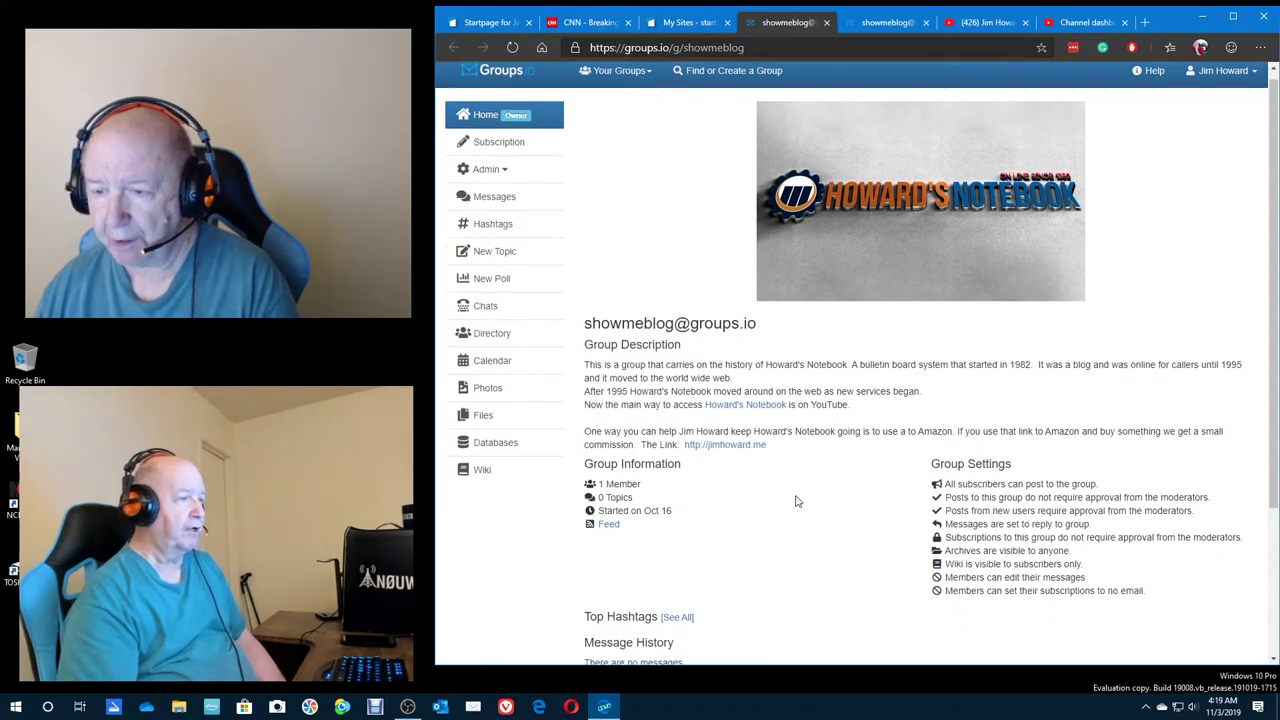
scroll(630, 297, down, 5)
scroll(700, 400, down, 3)
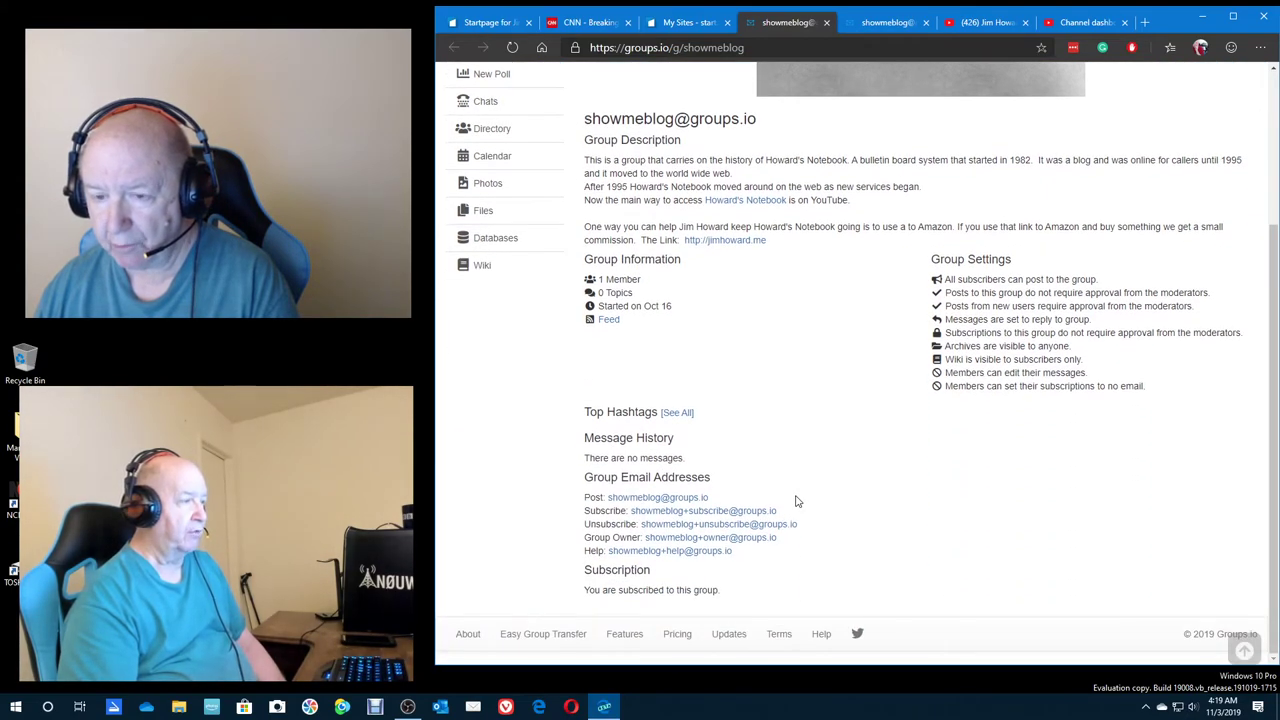
scroll(800, 500, up, 5)
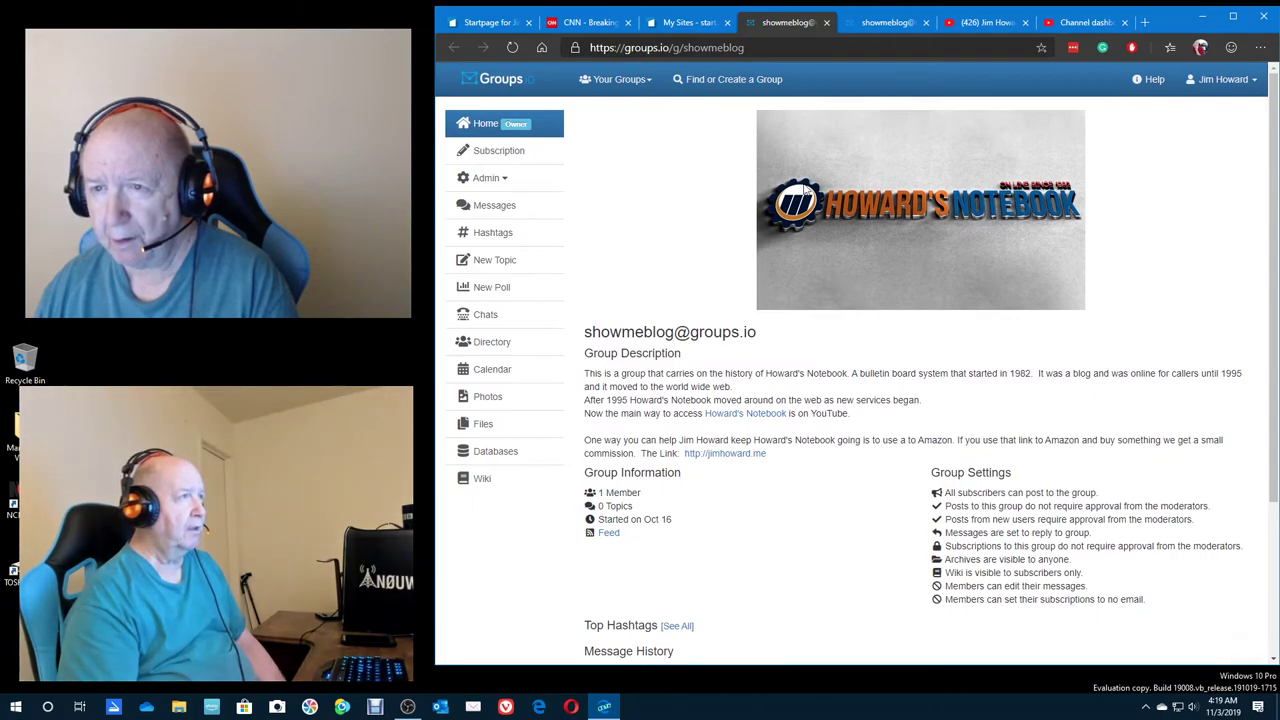
click(882, 22)
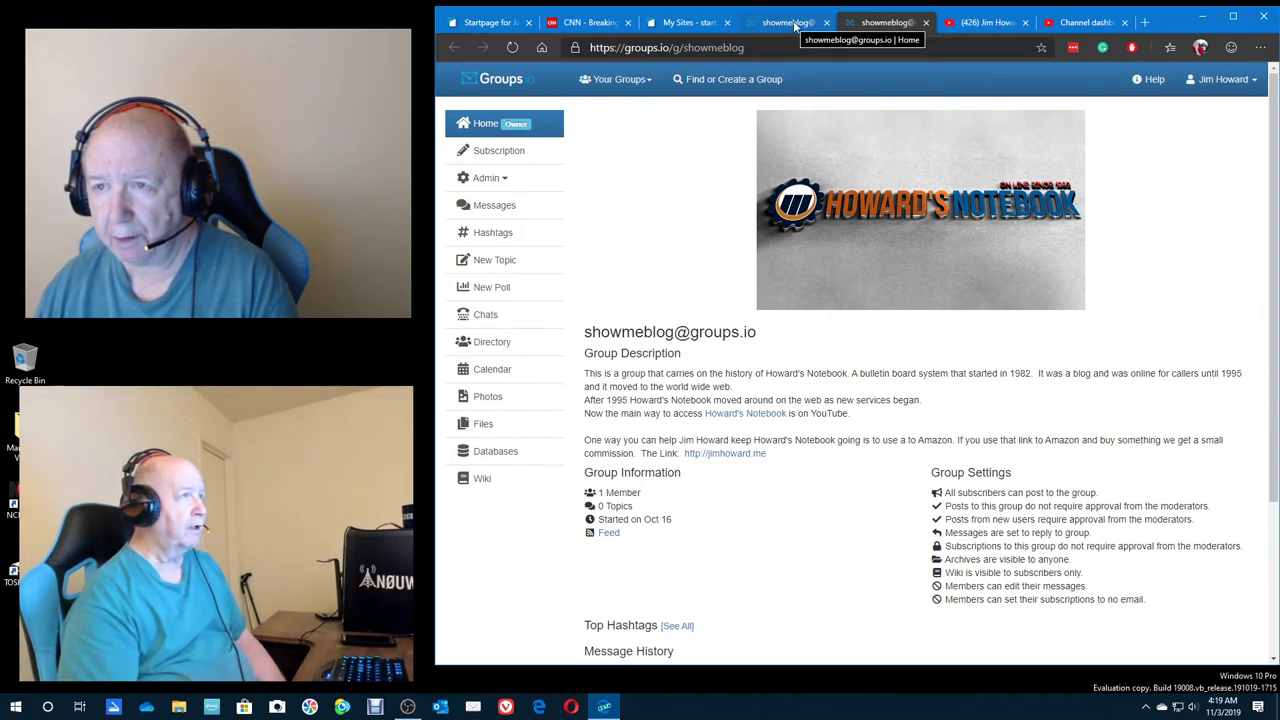
Show the YouTube Studio dashboard with 2,846 subscribers and latest-upload performance
click(997, 23)
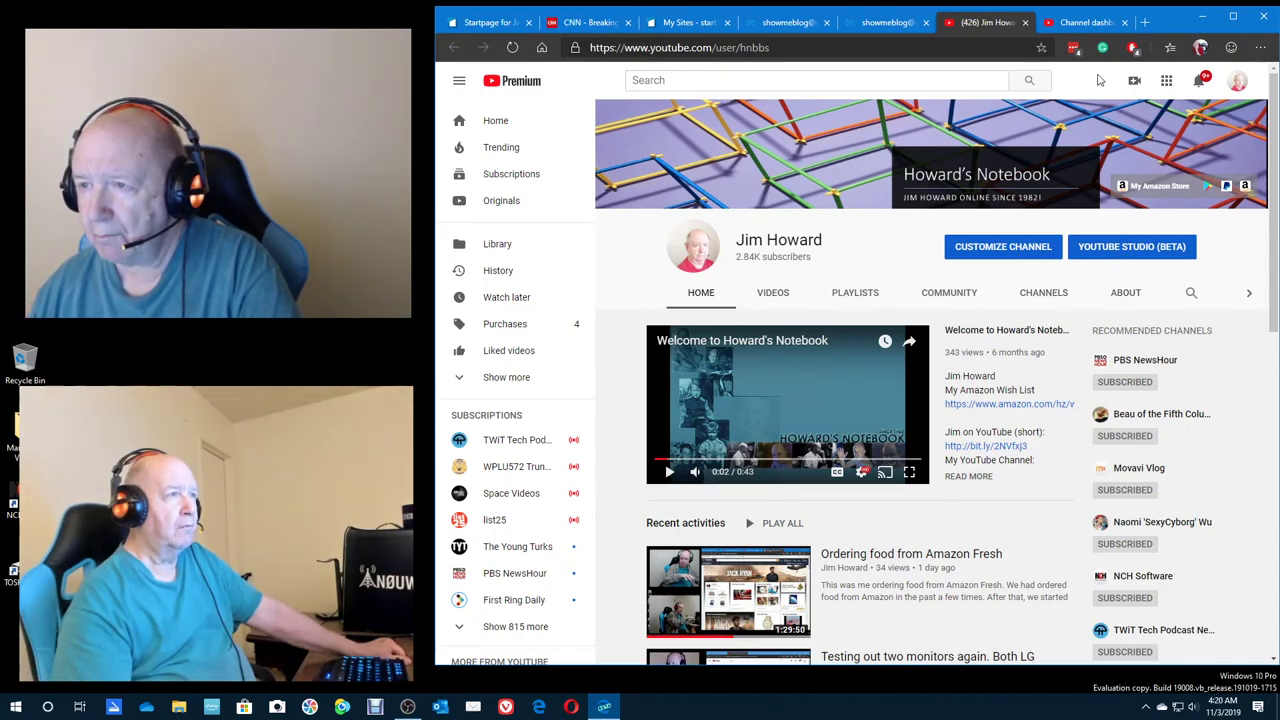
click(1092, 25)
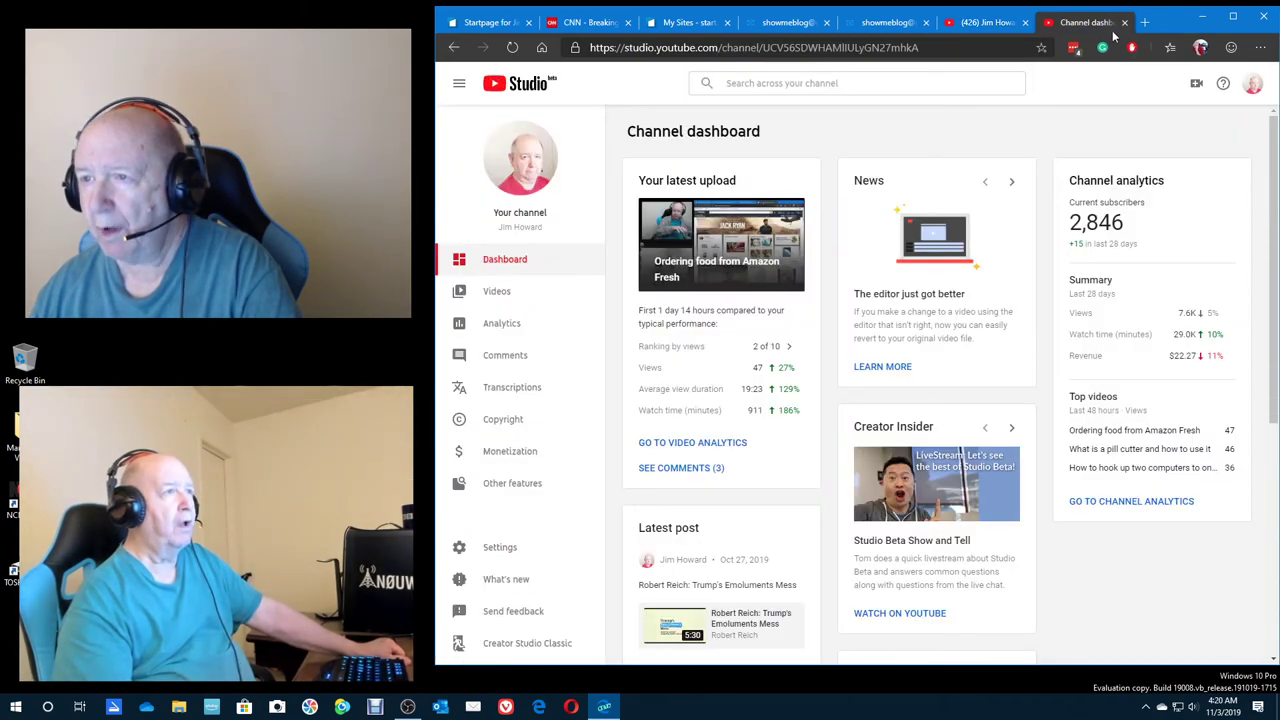
Go to amazon.com in a new tab and view the 30-day Associates earnings ($7.97)
click(1145, 22)
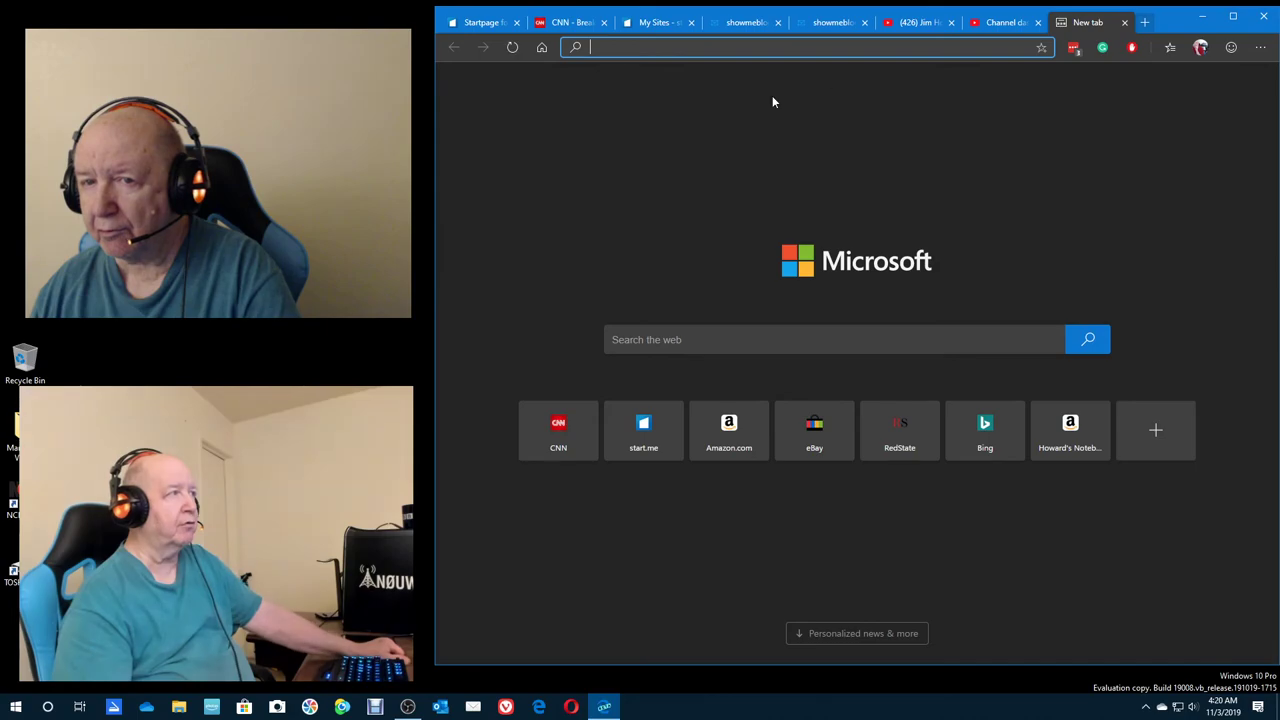
text(amazon.com)
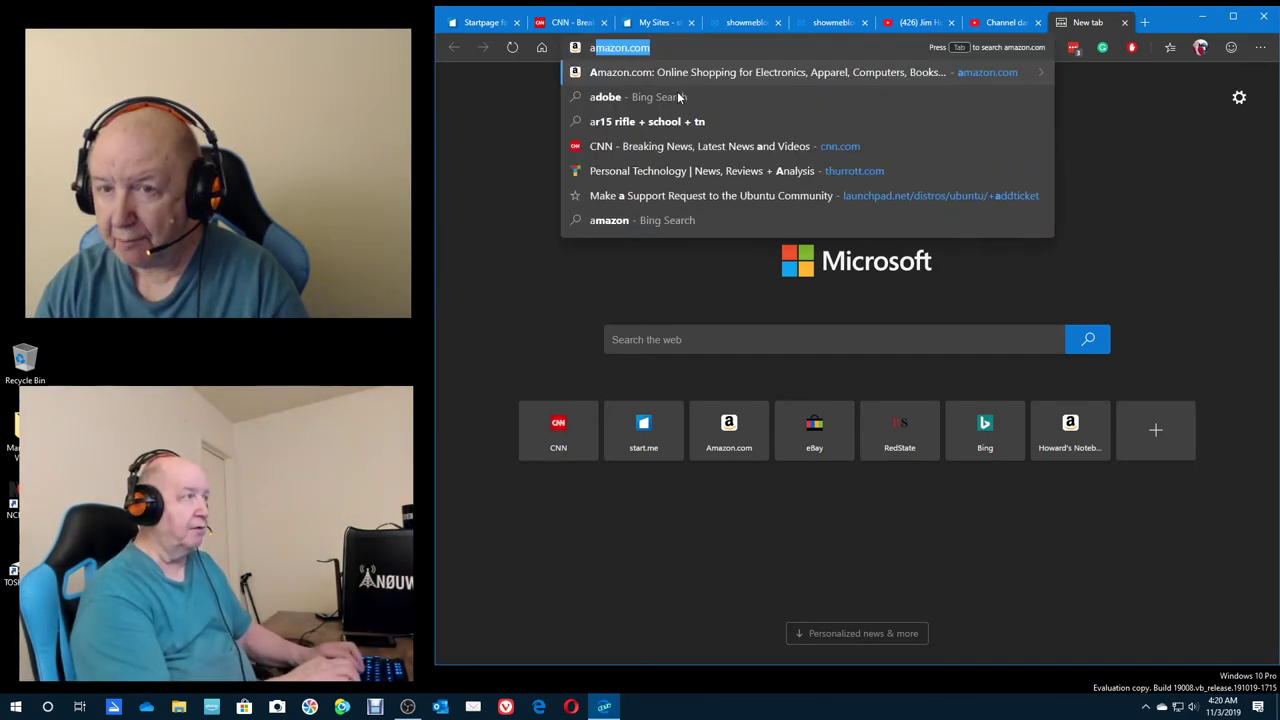
key(Return)
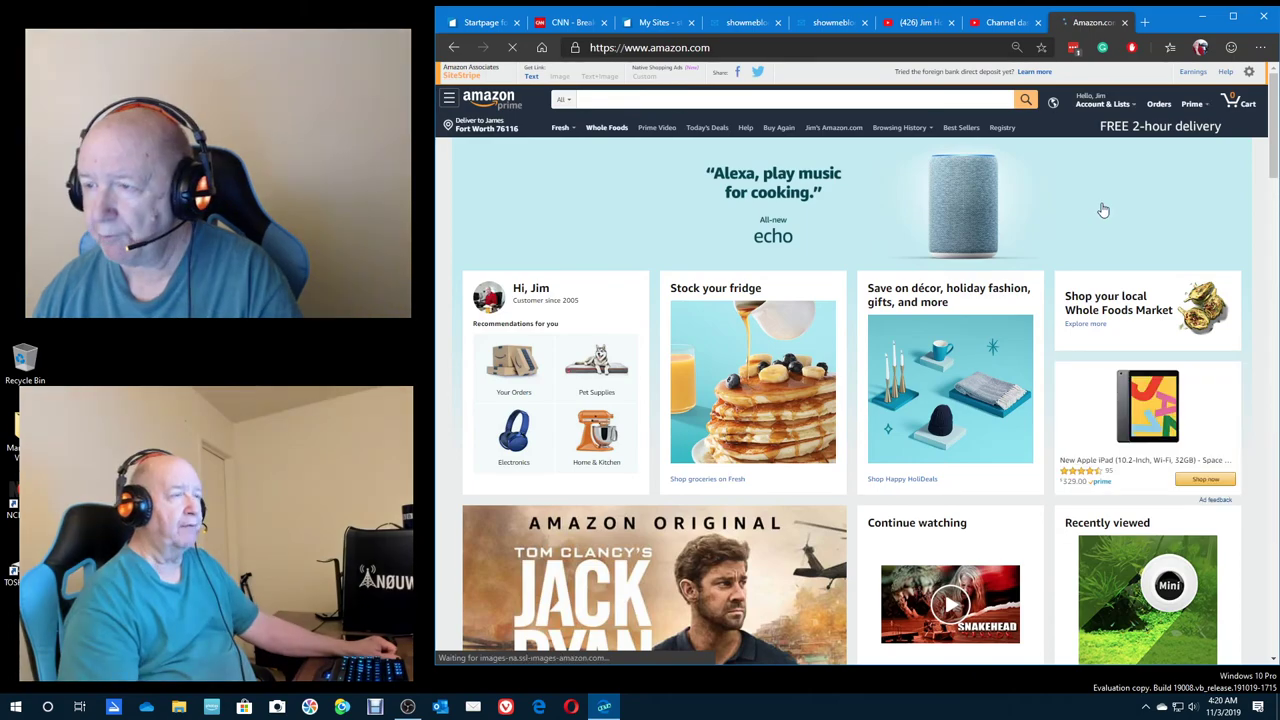
click(1196, 72)
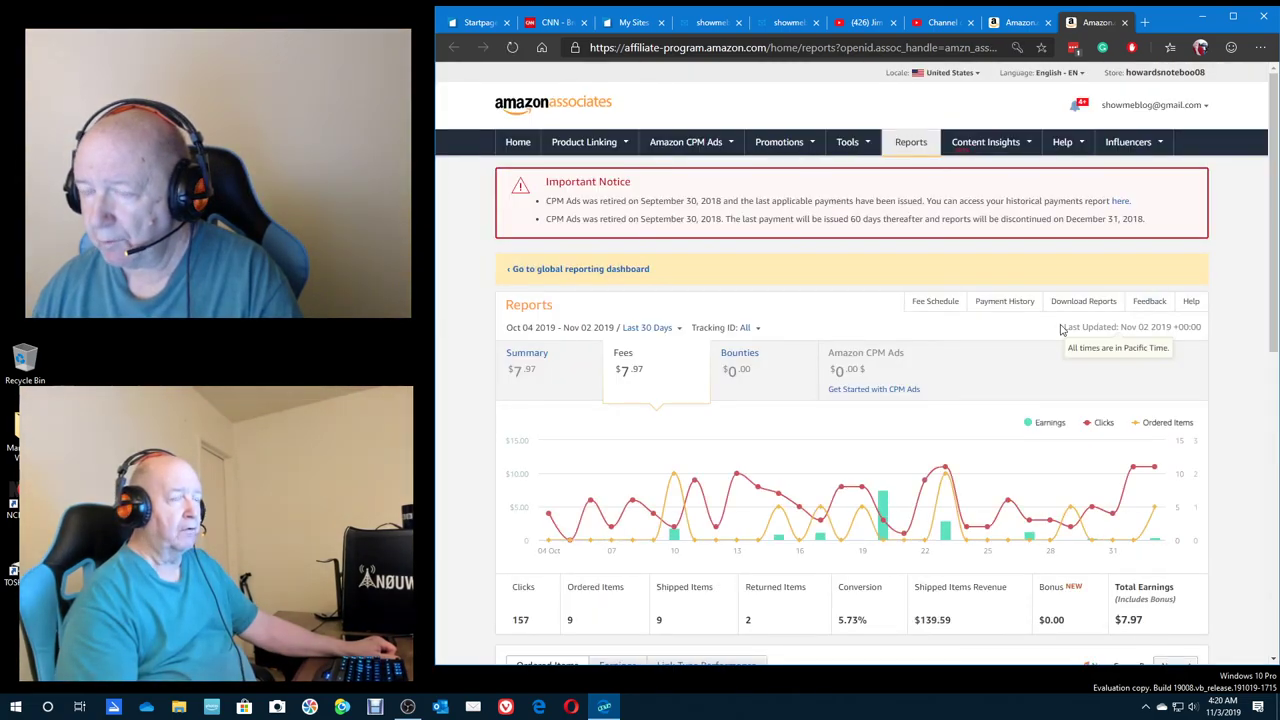
Check the Amazon Associates payment history, then go back to the CNN homepage tab
click(1004, 301)
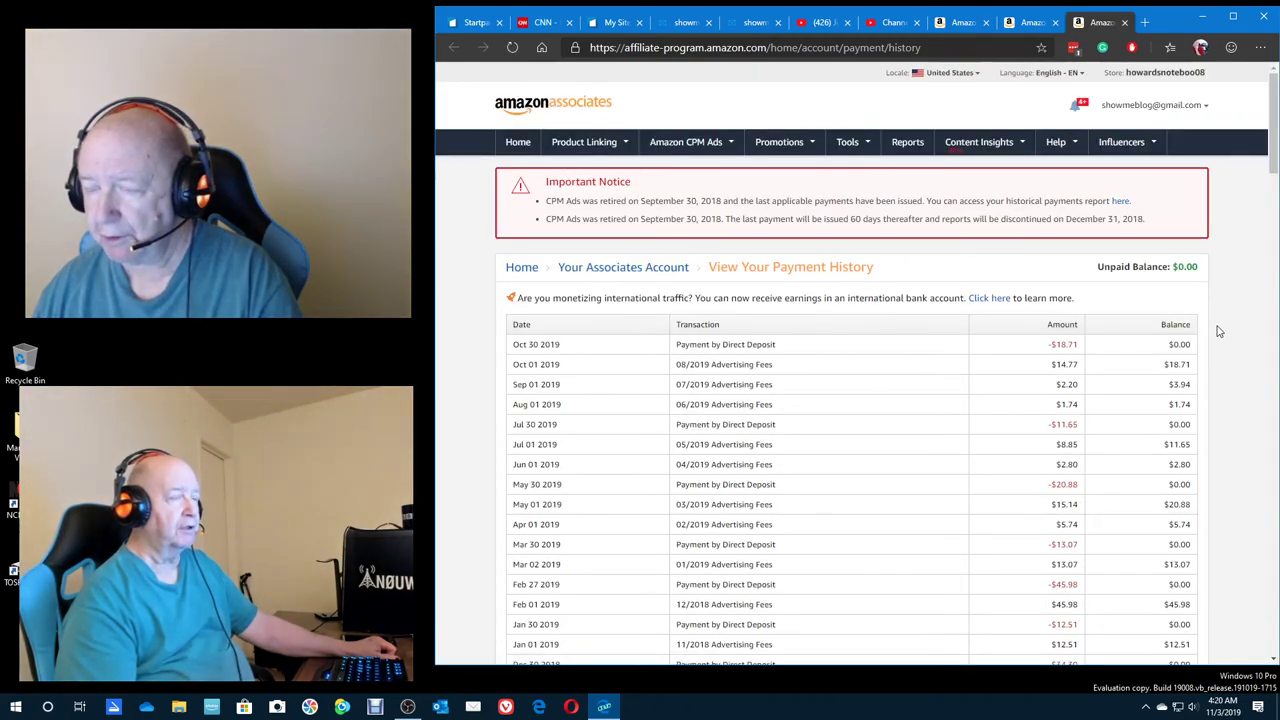
scroll(1219, 330, down, 1)
scroll(1219, 330, up, 1)
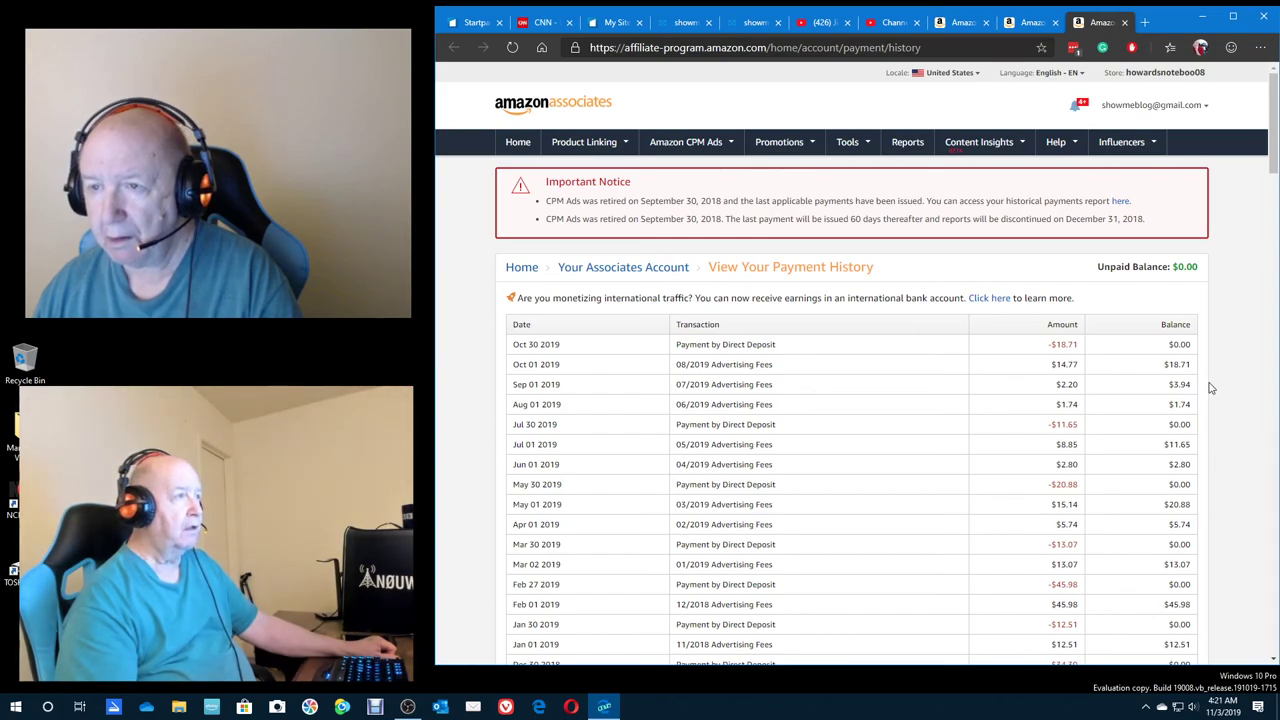
click(543, 22)
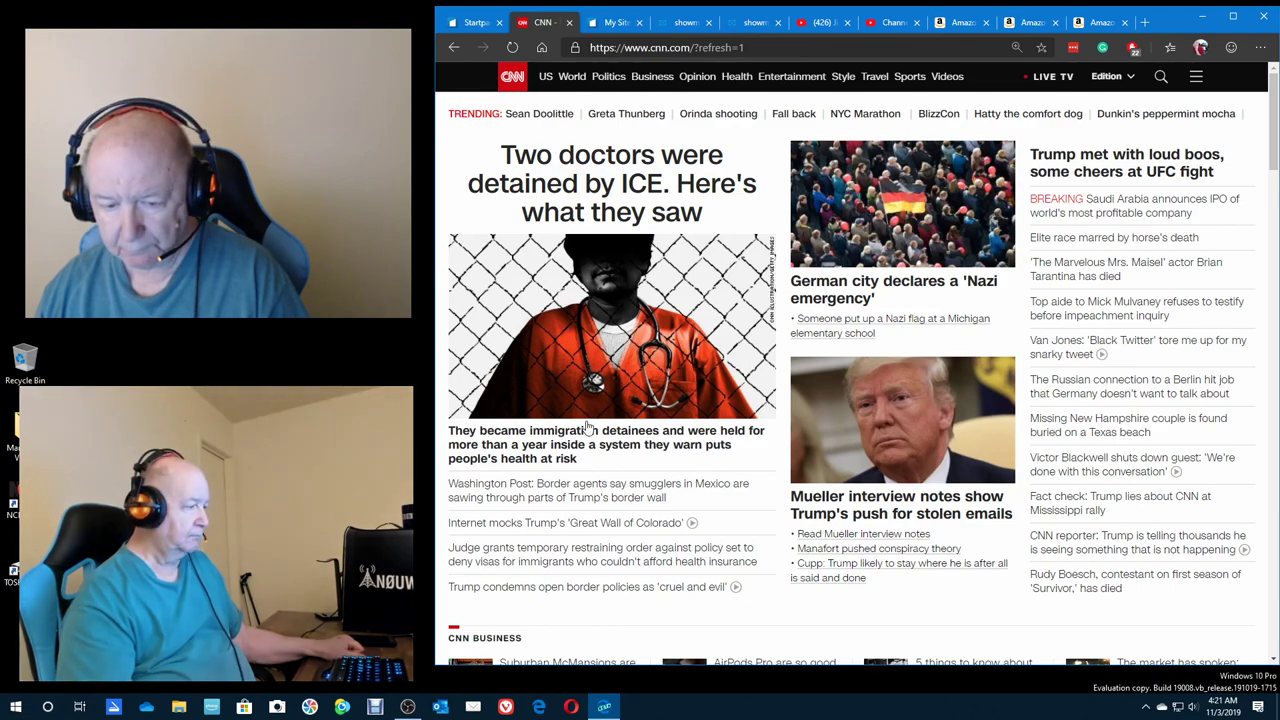
Restore the OBS Studio window from the taskbar over the CNN page
click(407, 708)
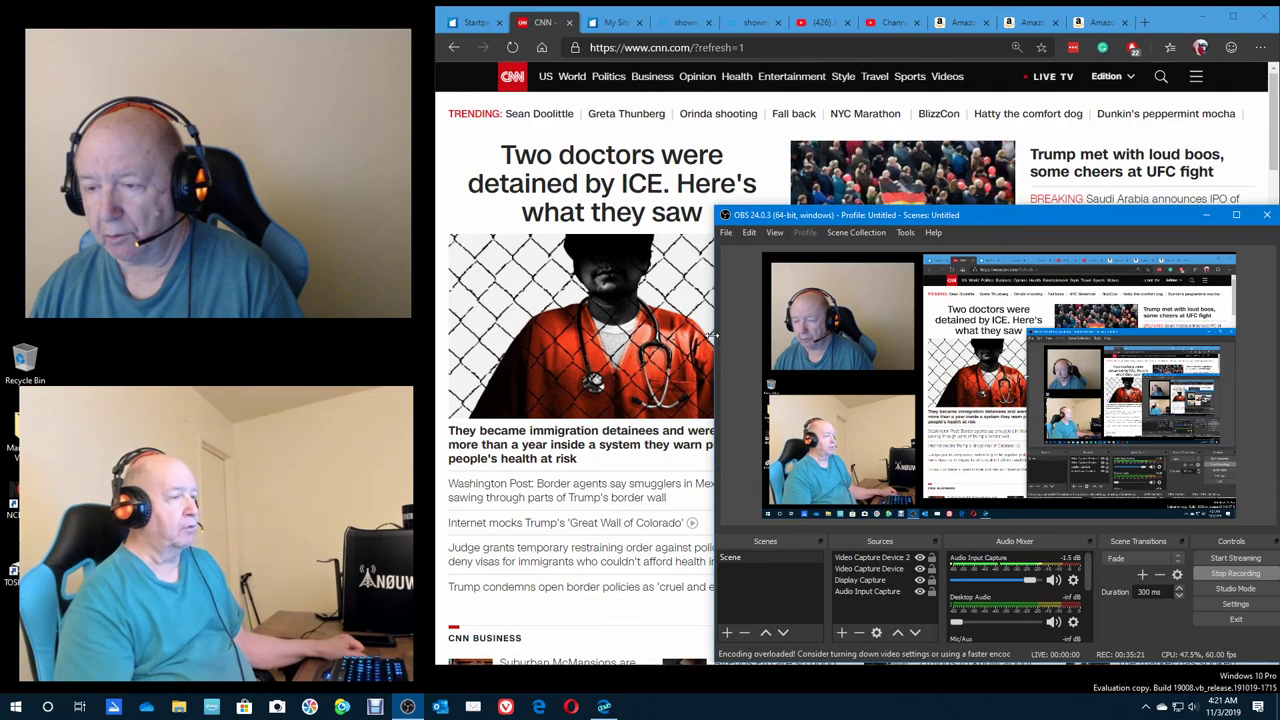